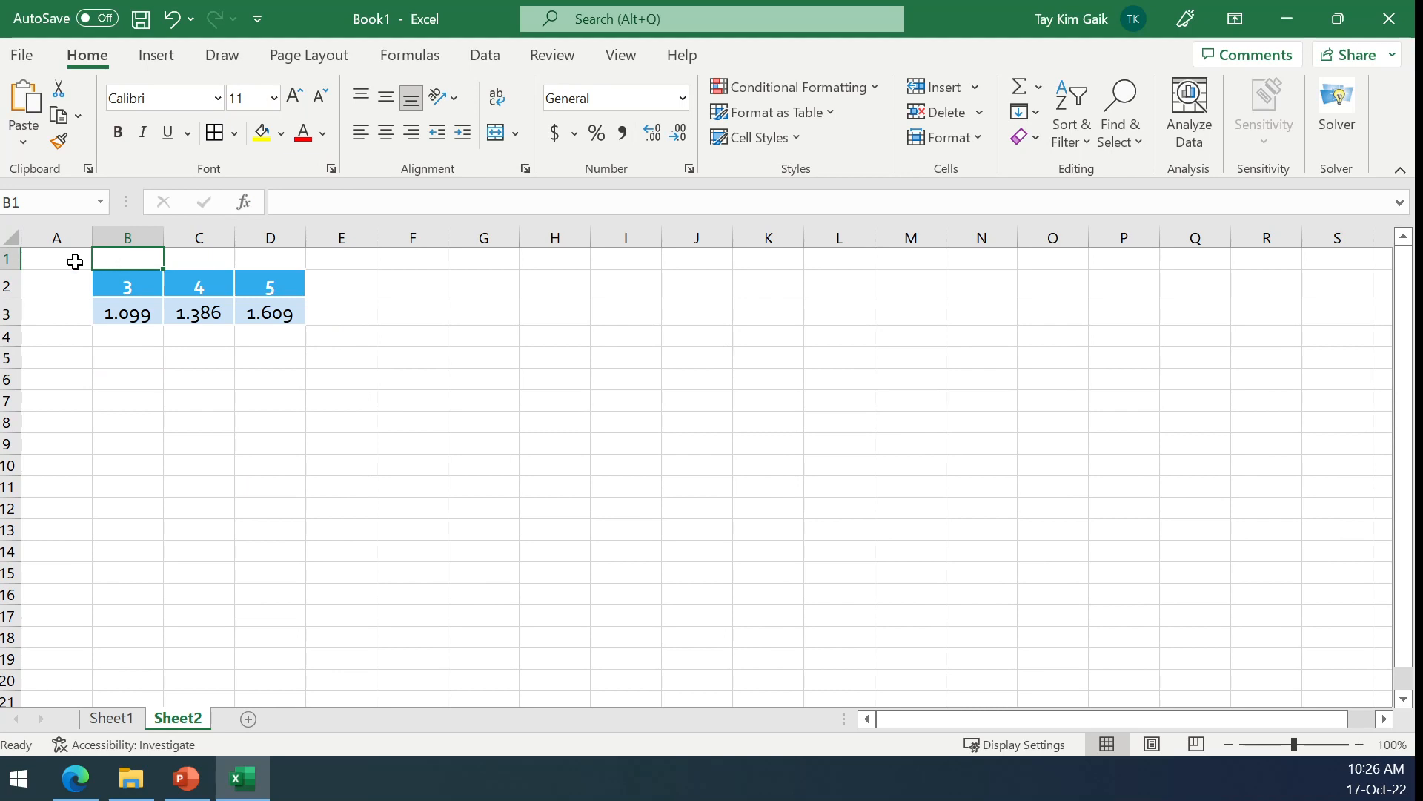
Step: Enter the label i in A1 and the indices 0, 1 and 2 across B1:D1
text(i)
click(117, 252)
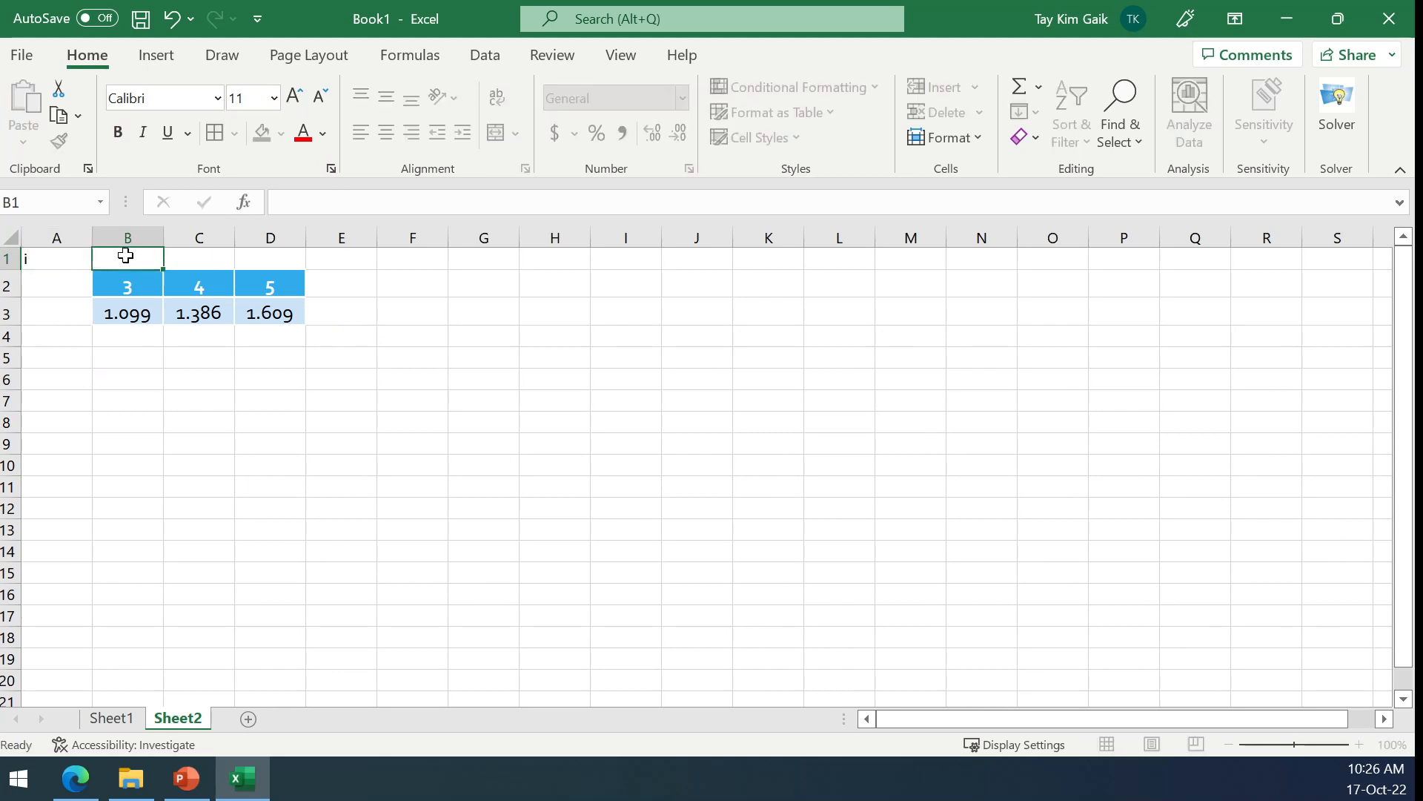
text(0)
key(Tab)
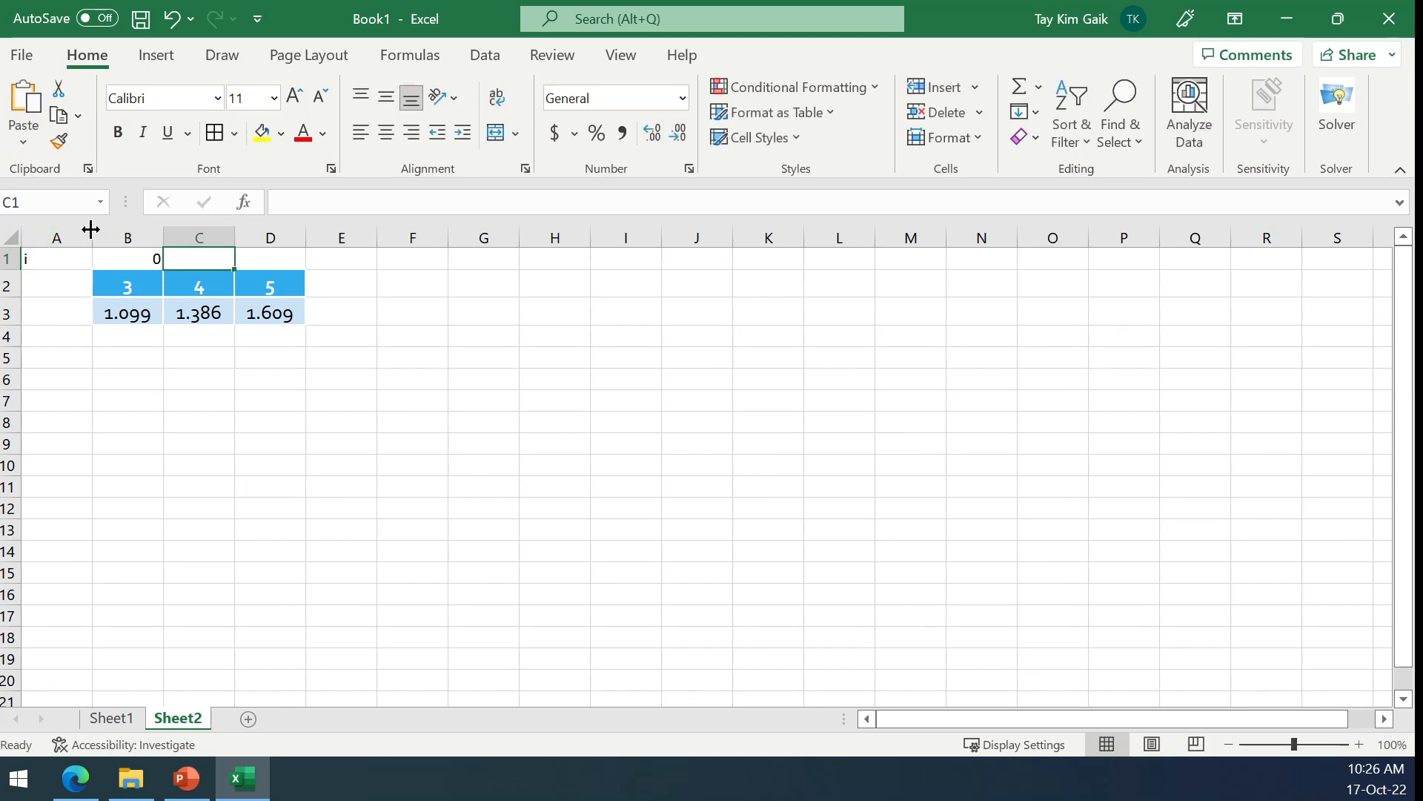
text(1)
key(Tab)
text(2)
key(Tab)
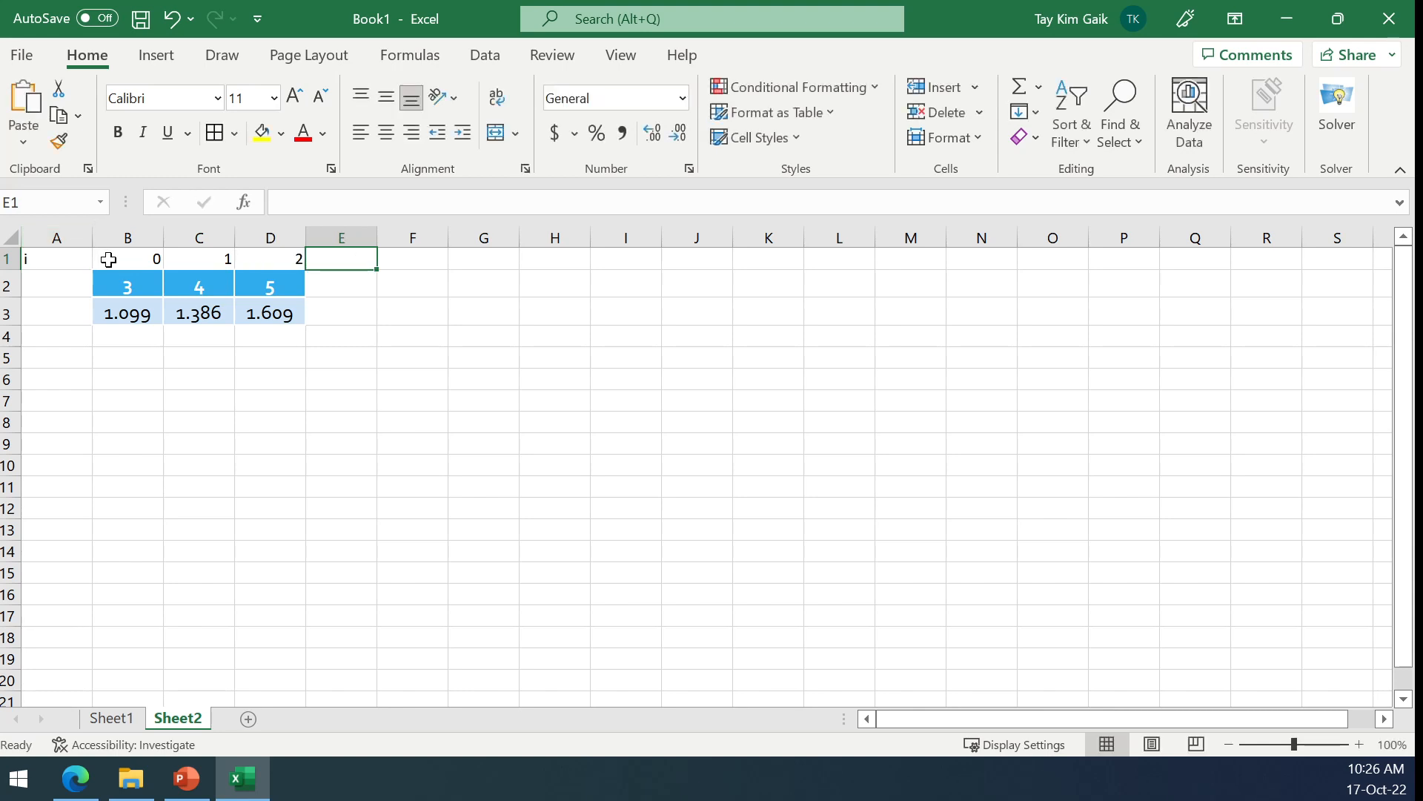
Step: Centre the index values in B1:D1 both horizontally and vertically
drag(108, 260, 285, 259)
click(386, 97)
click(386, 134)
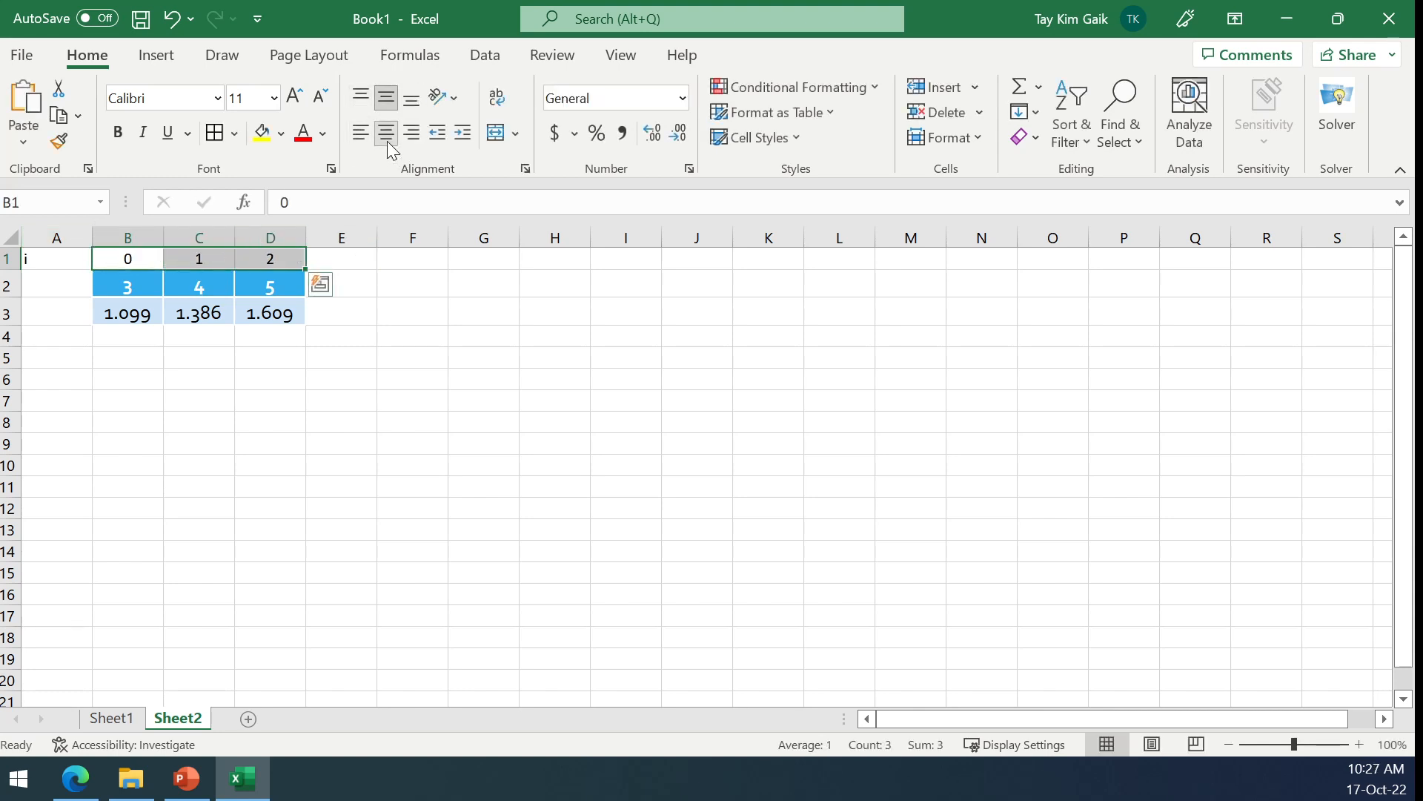
Step: Label the two data rows x in A2 and y=f(x) in A3
click(58, 287)
text(x)
click(70, 317)
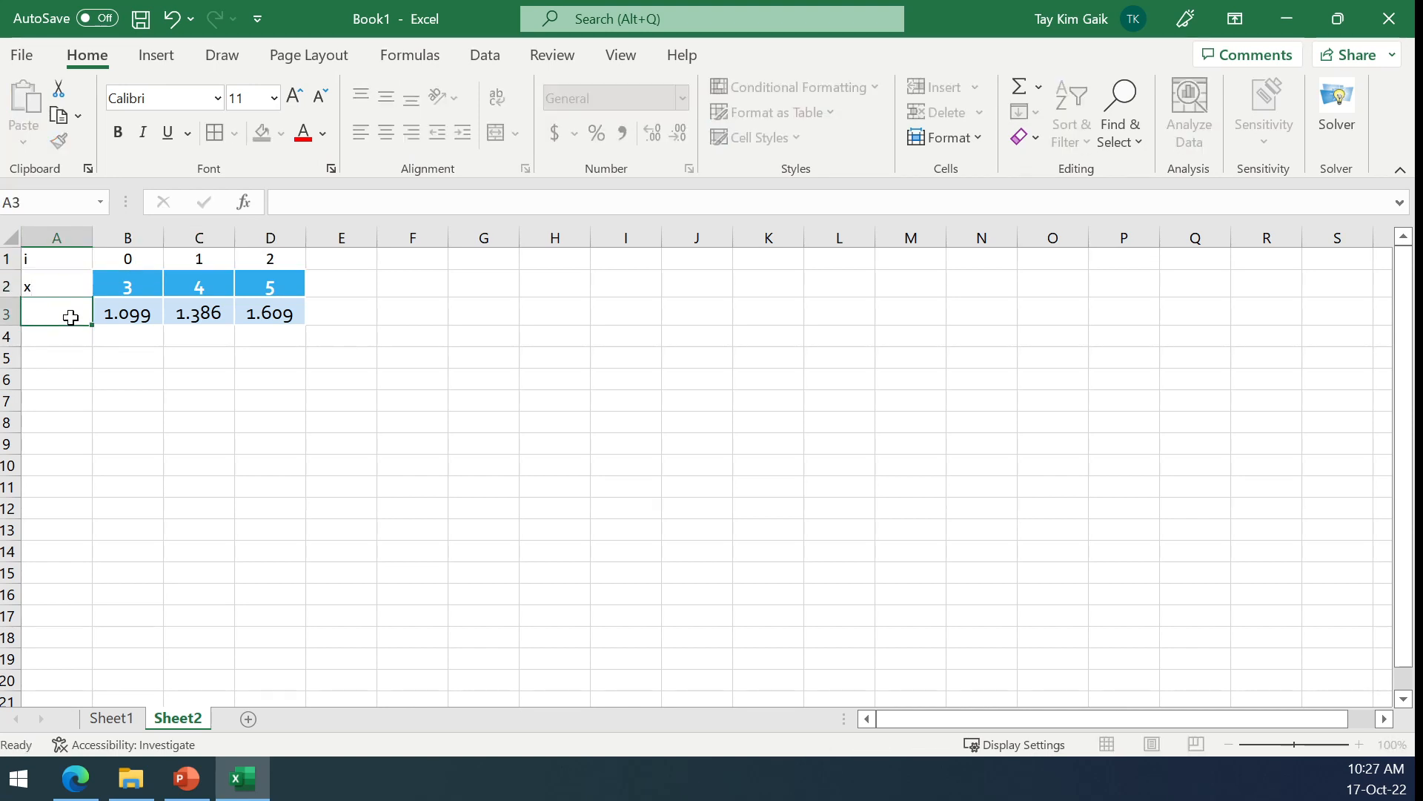
text(y)
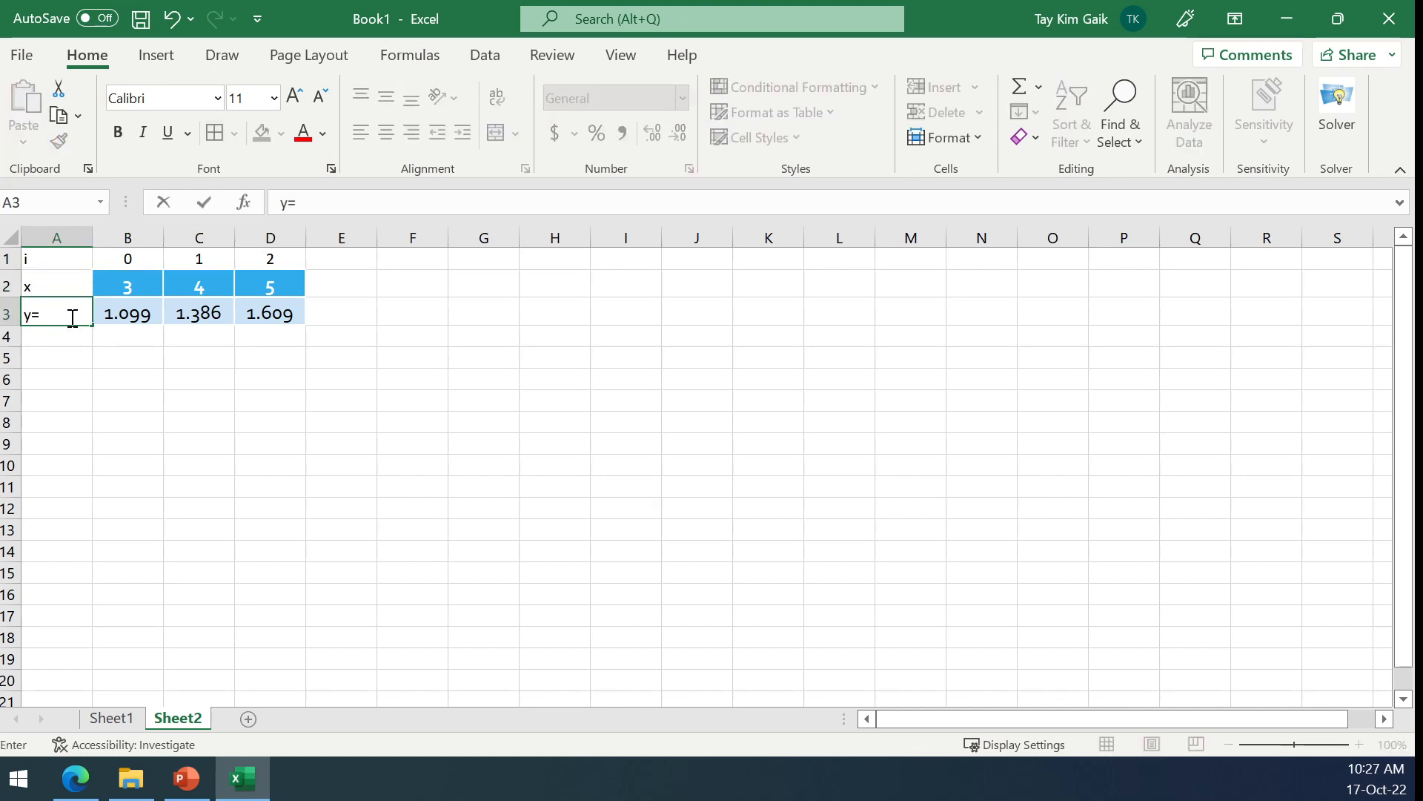
text(=()
key(BackSpace)
text(f(x)
click(84, 338)
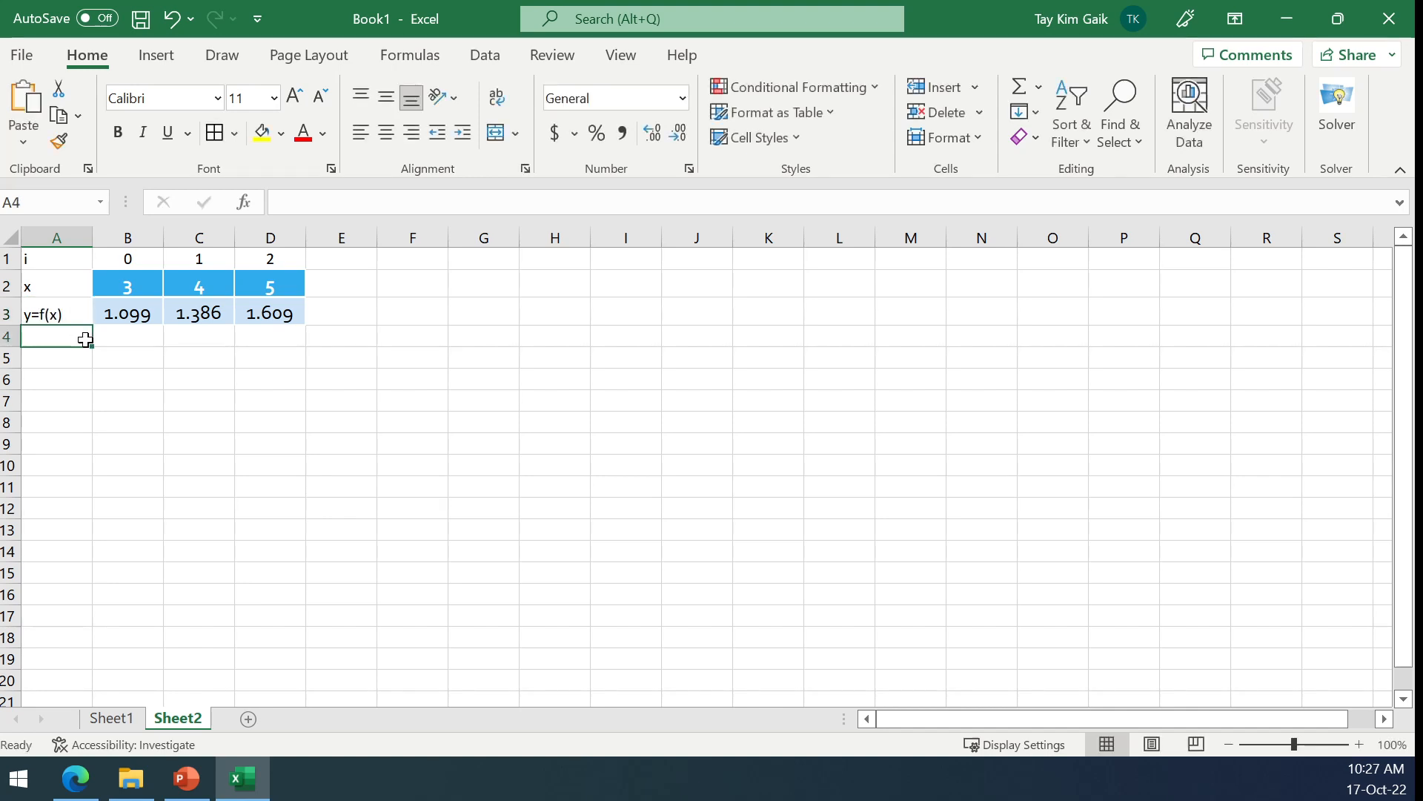
Step: Move the table A1:D3 so it starts at B2, and enter the part label (a) in A1
drag(52, 260, 278, 311)
drag(302, 255, 313, 290)
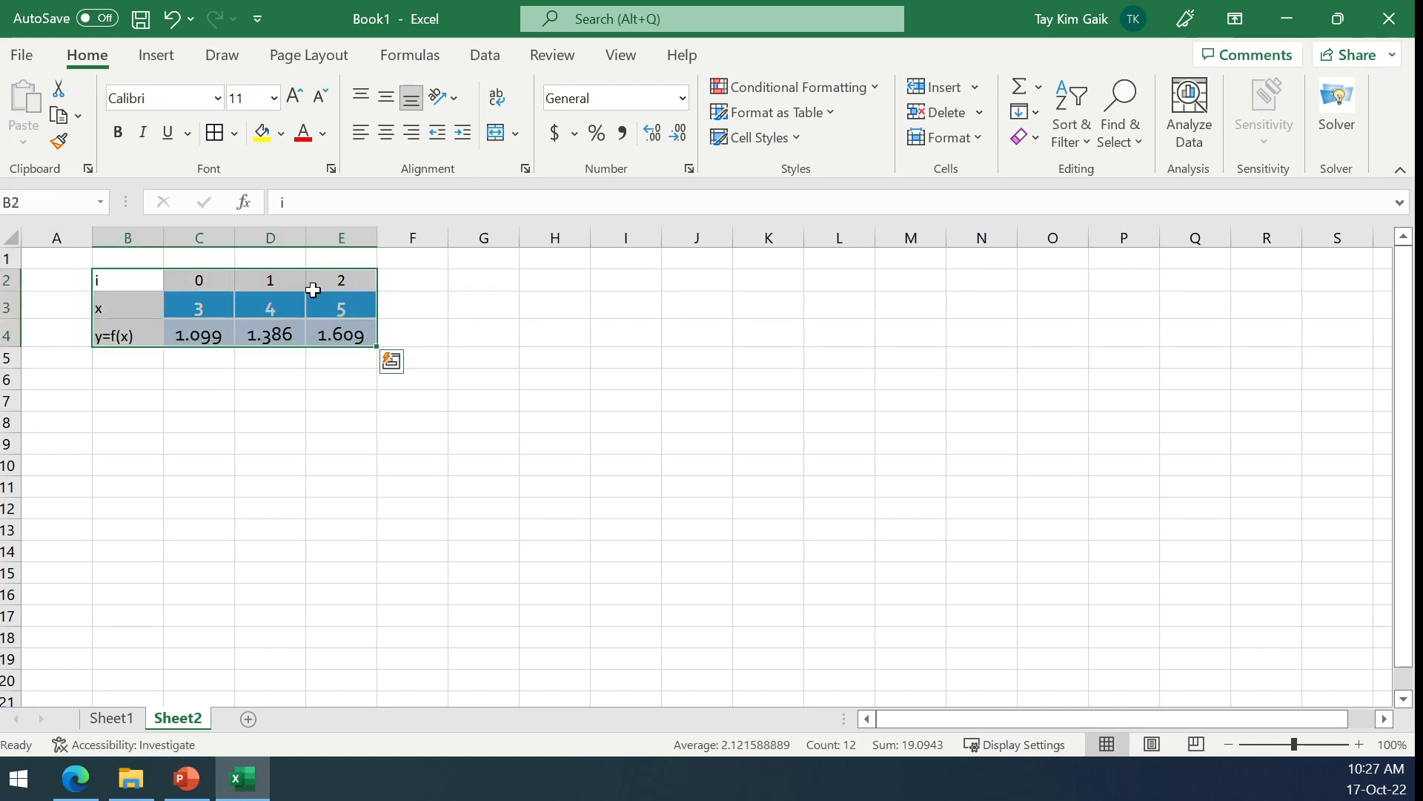
click(35, 257)
text(()
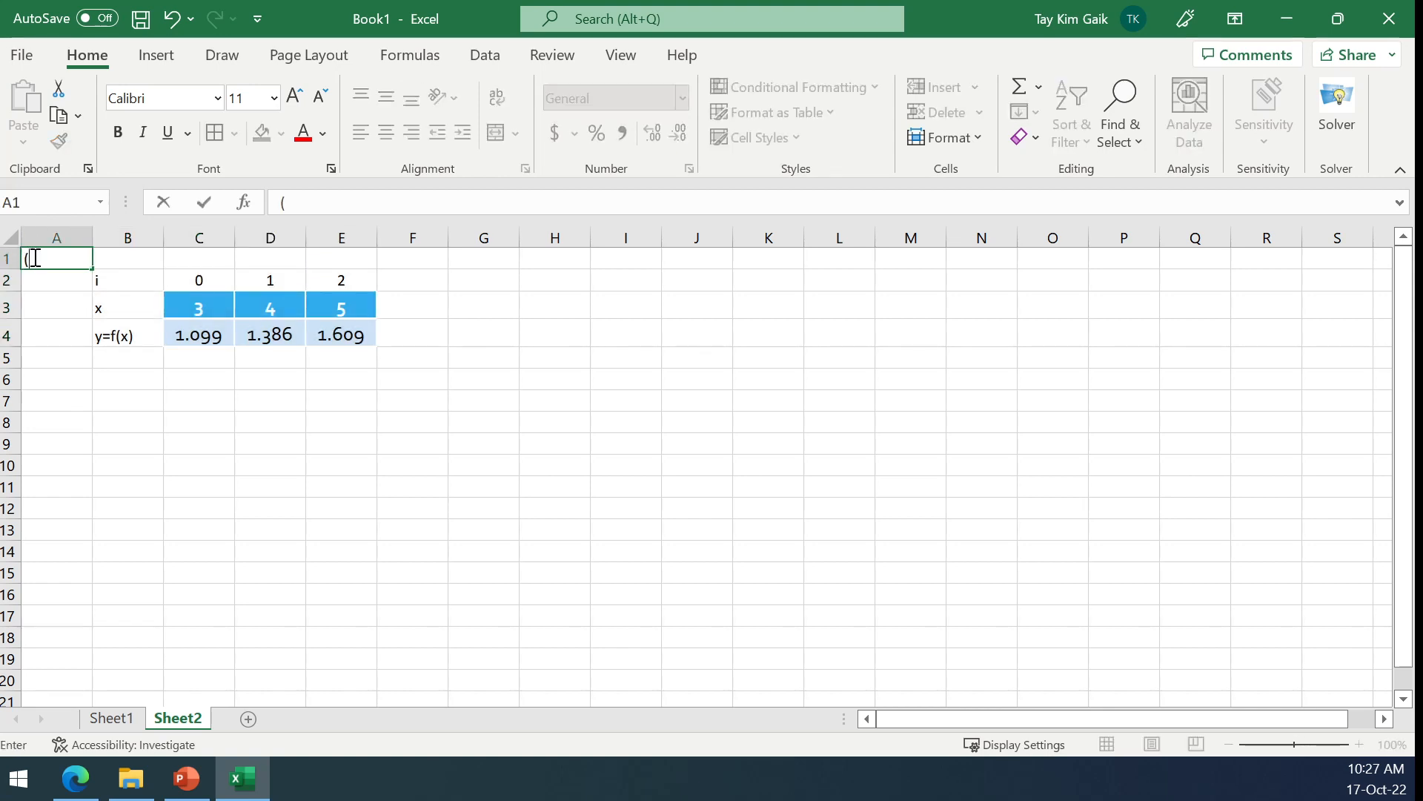
text(a))
key(Tab)
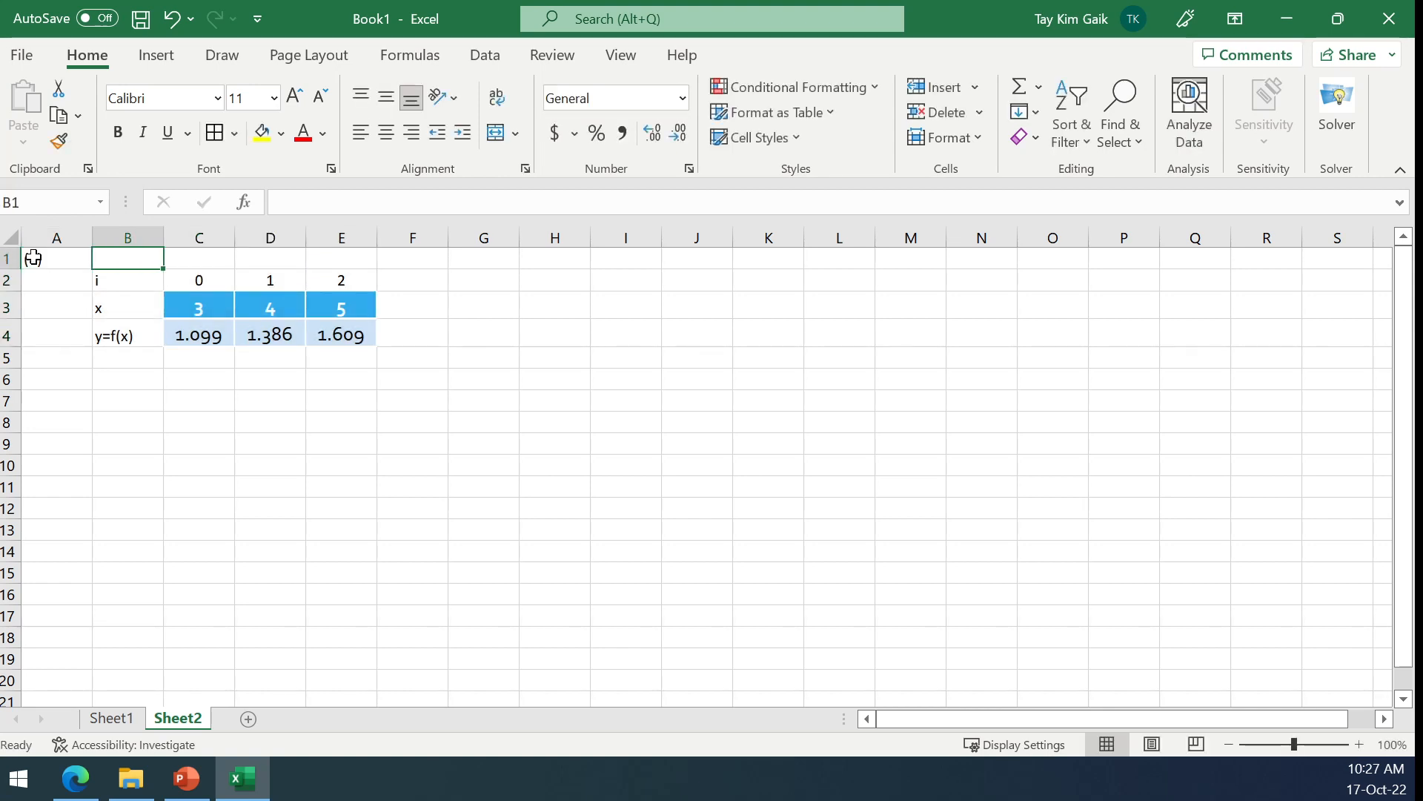
key(Tab)
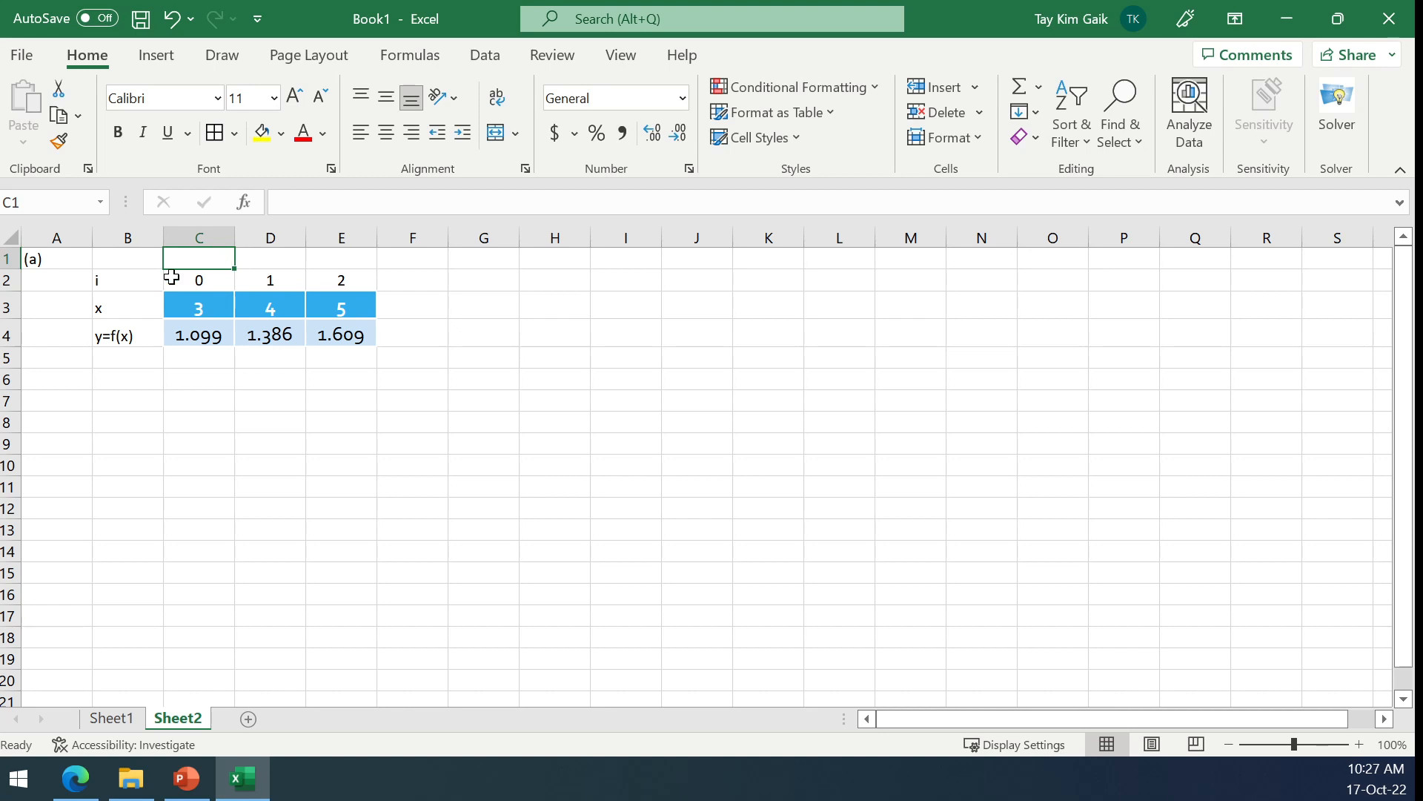
Step: Enter y in B1, the value 1.5 in C1 and the label exact in D1
click(145, 261)
text(y=f(x))
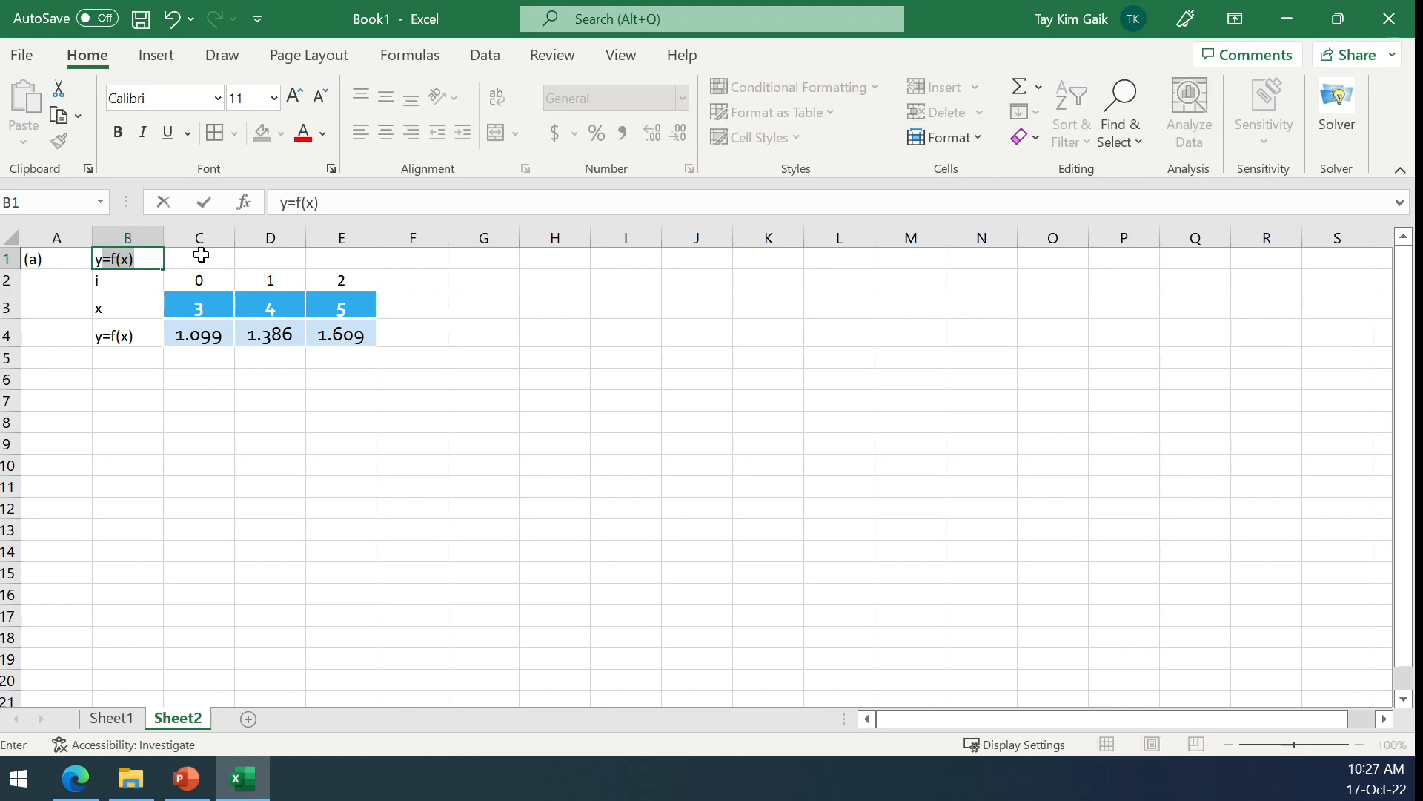
key(BackSpace)
click(201, 256)
text(1.5)
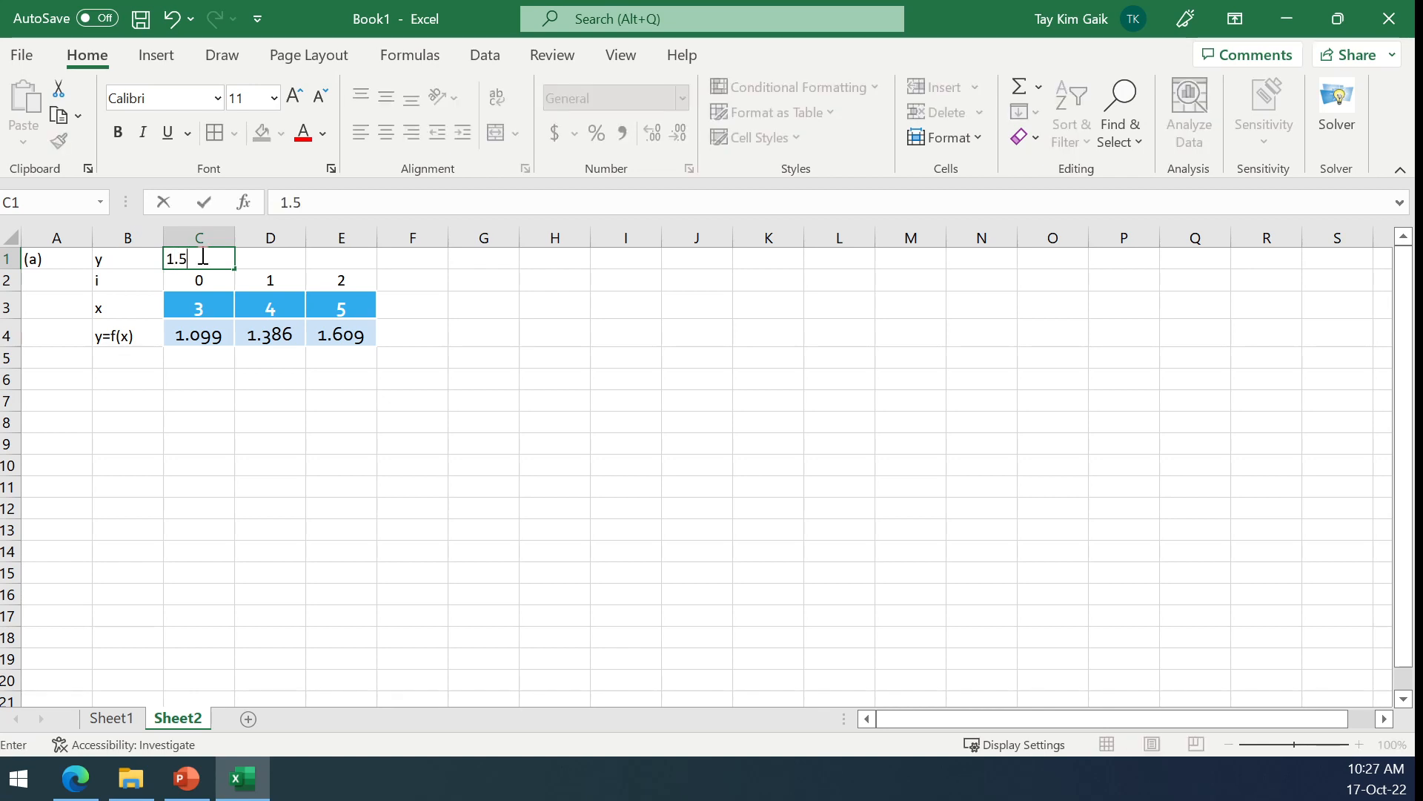
key(Tab)
text(exa)
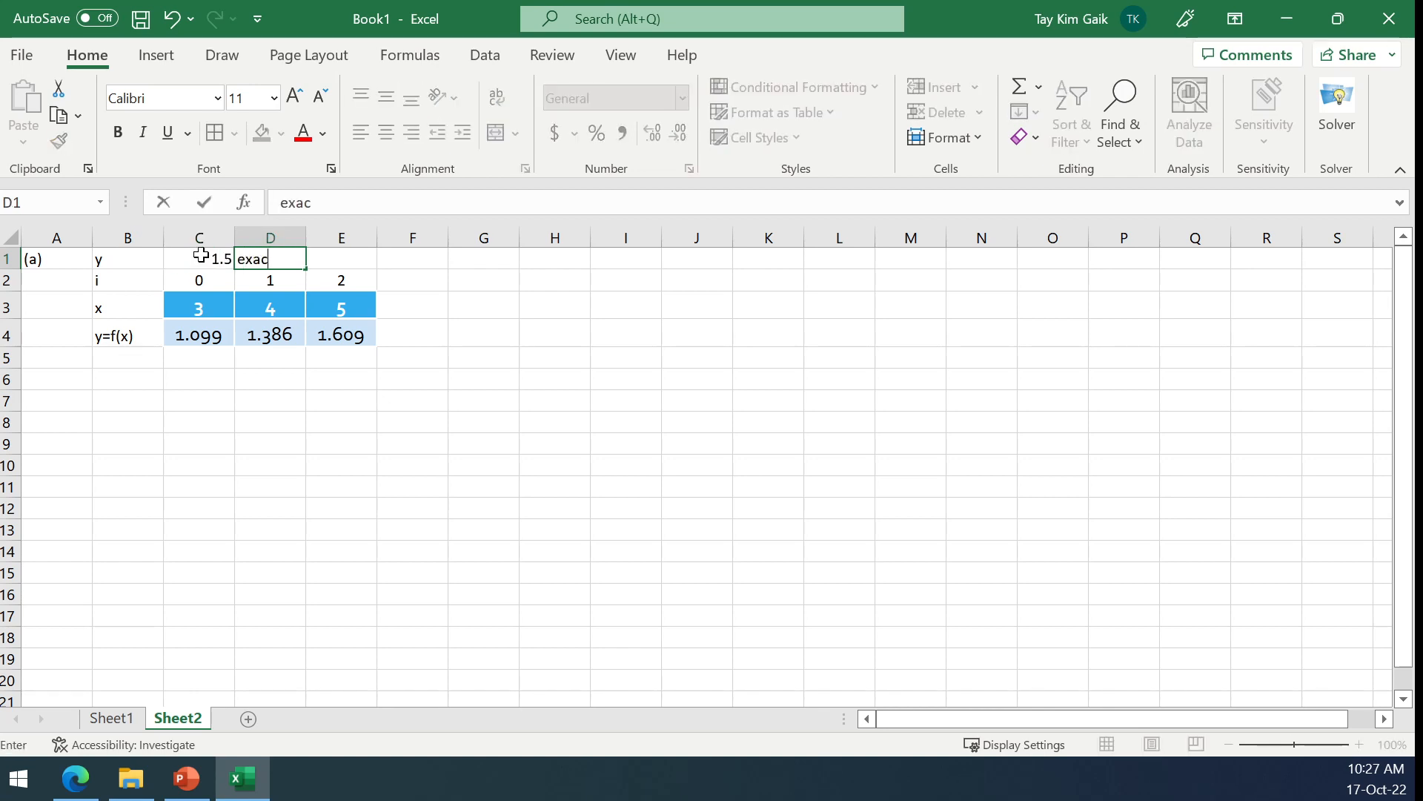
Step: Compute the exact value in E1 with the formula =EXP(C1)
click(325, 262)
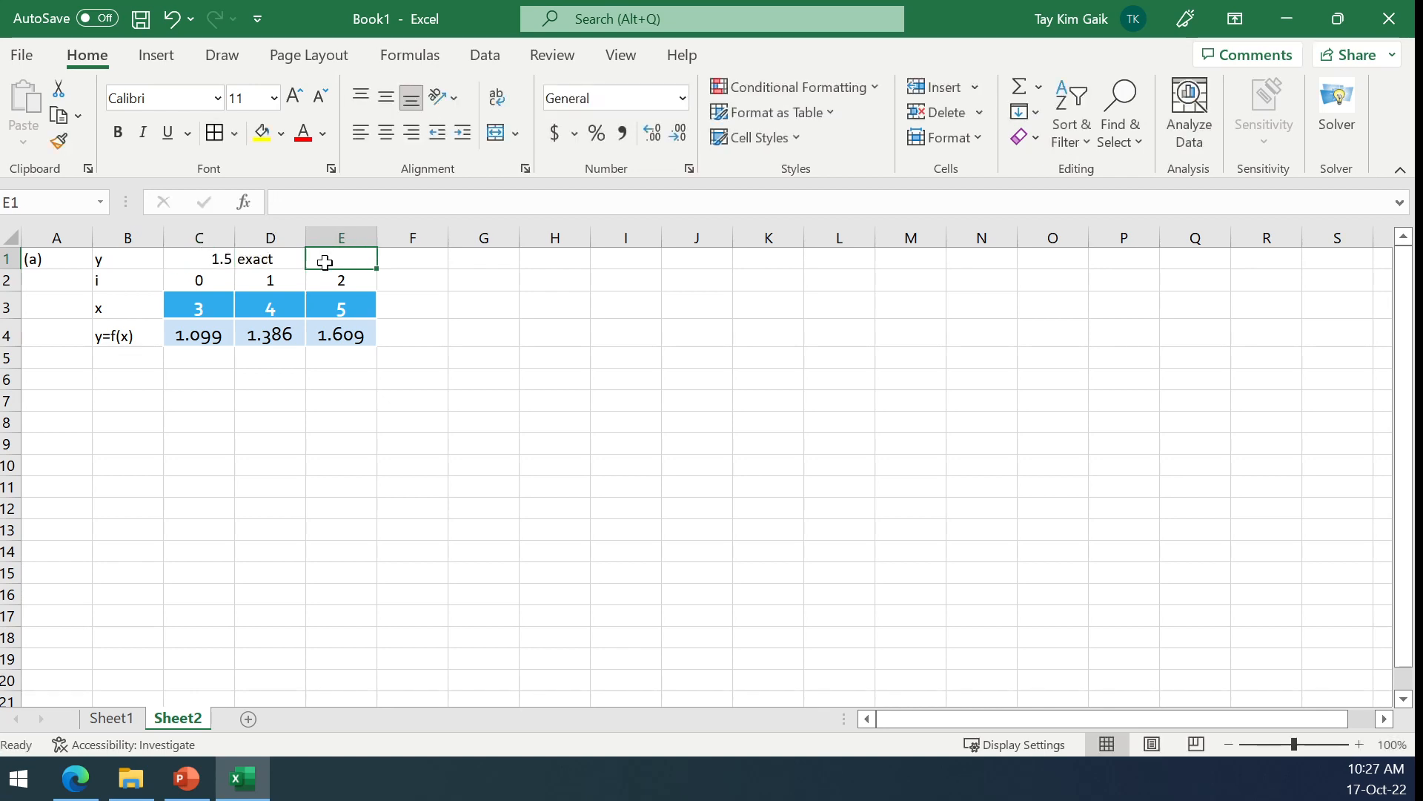
text(exp()
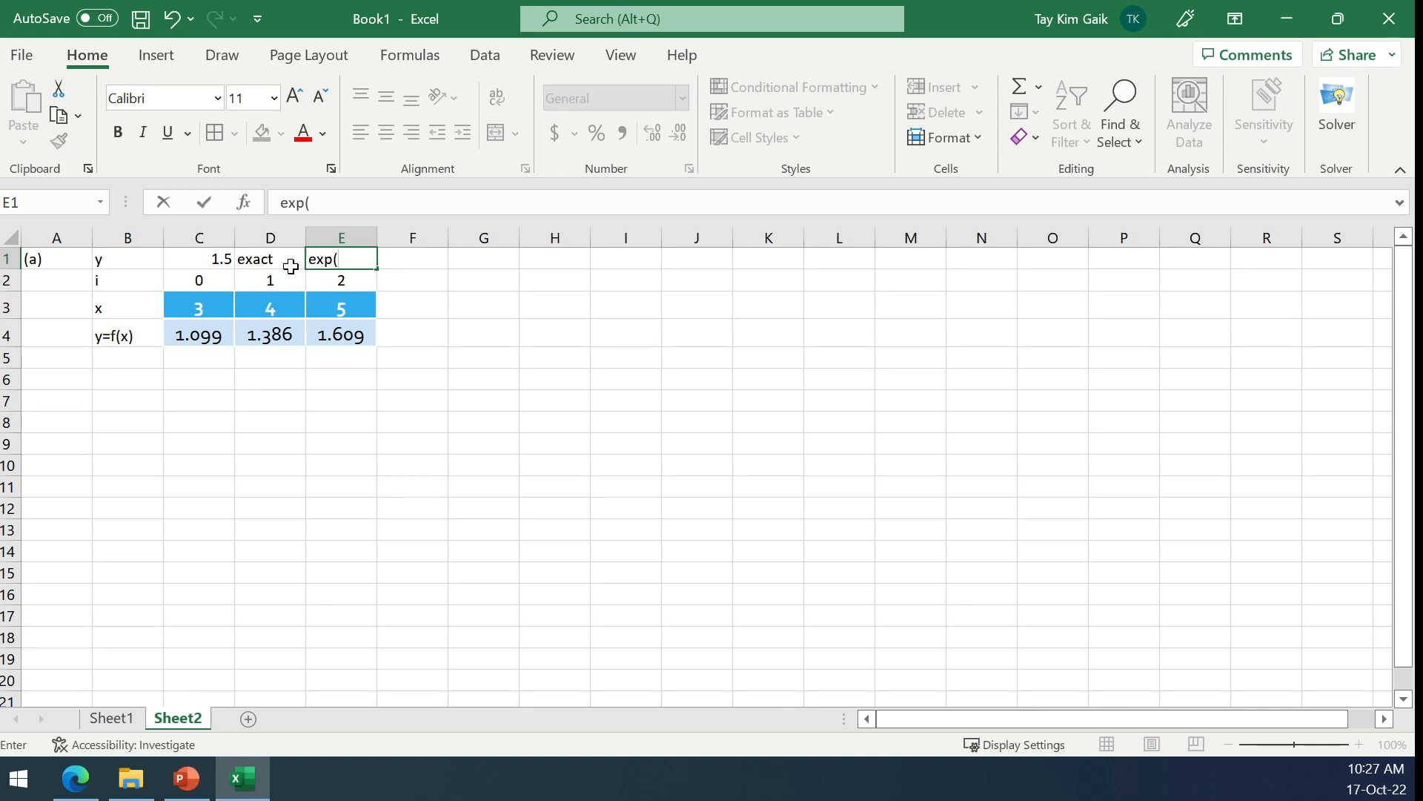
click(208, 261)
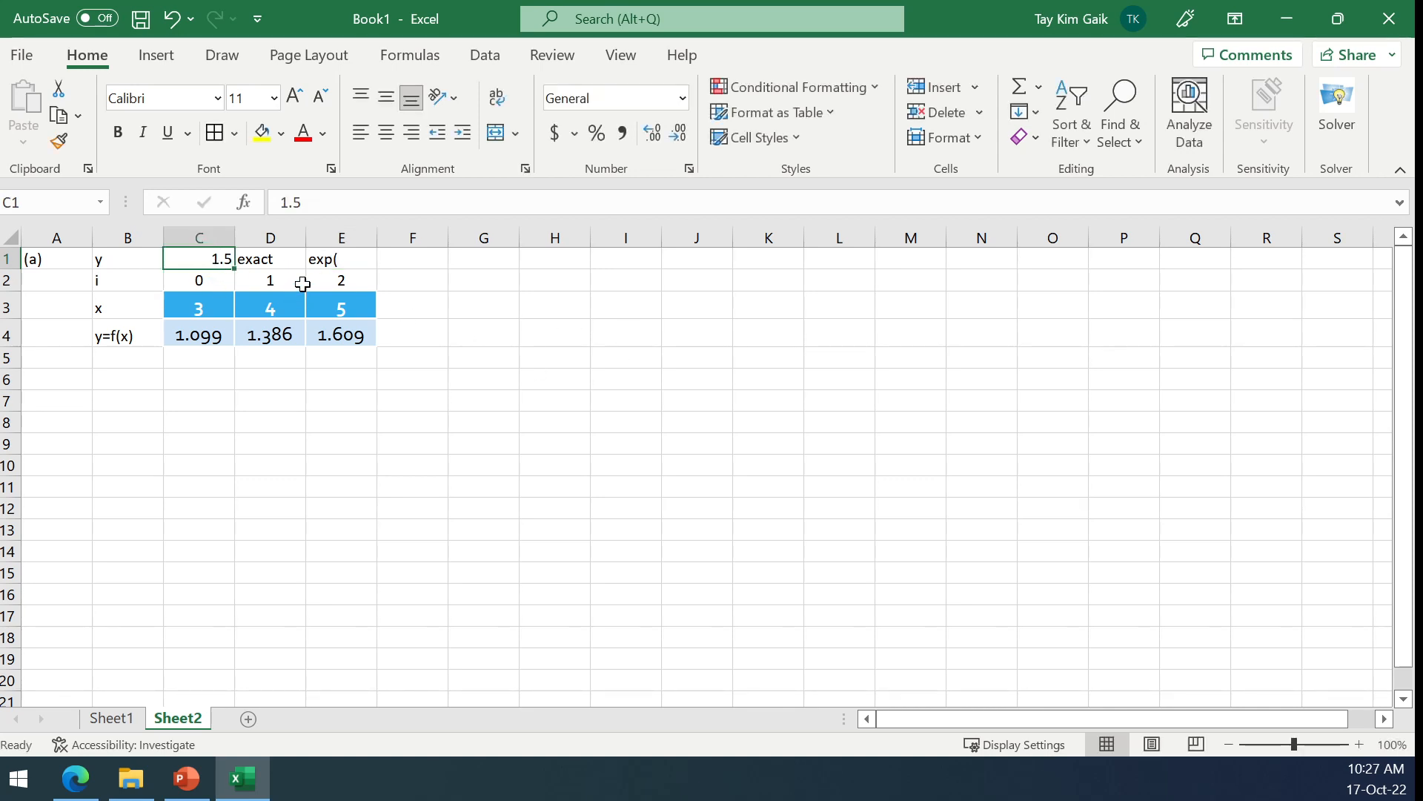
click(328, 255)
click(281, 204)
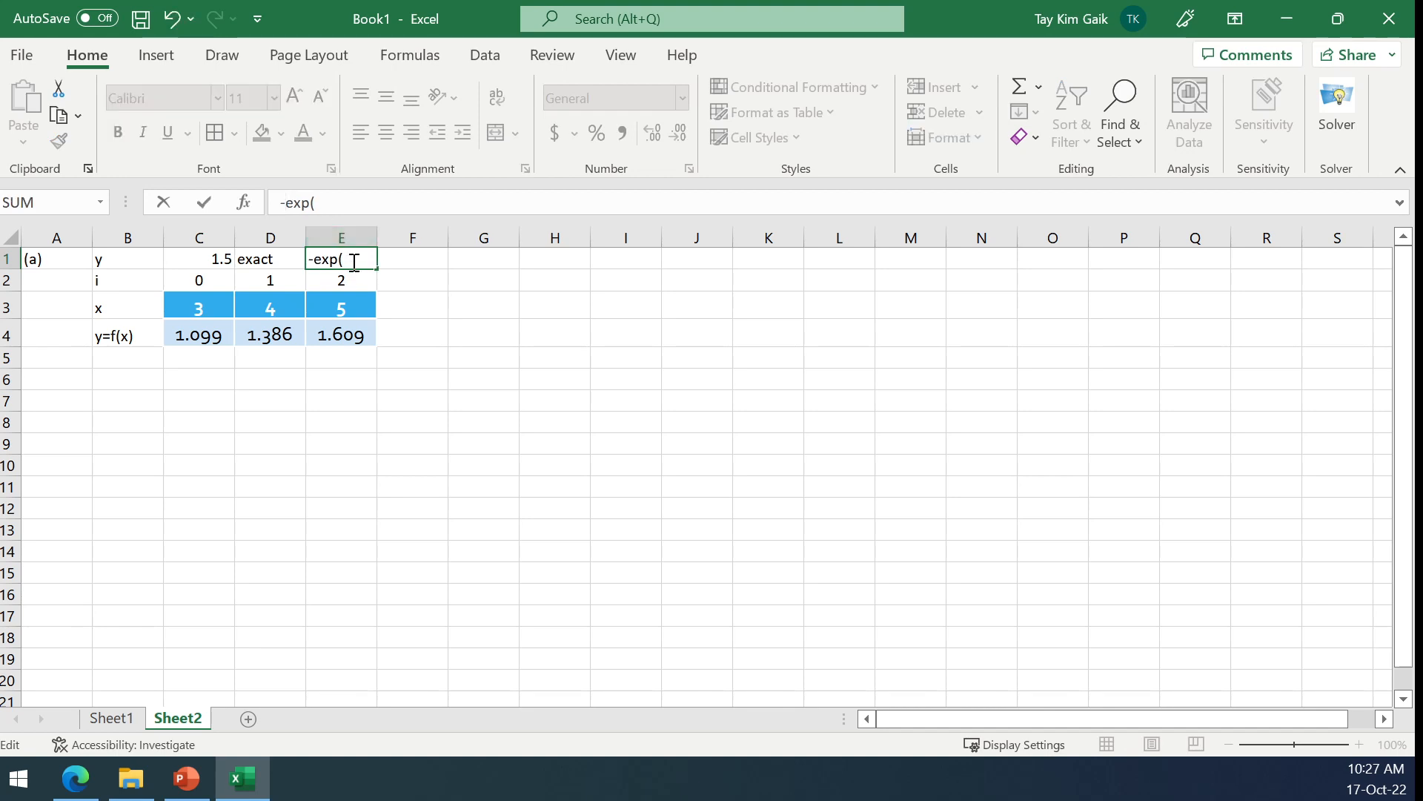
text(=)
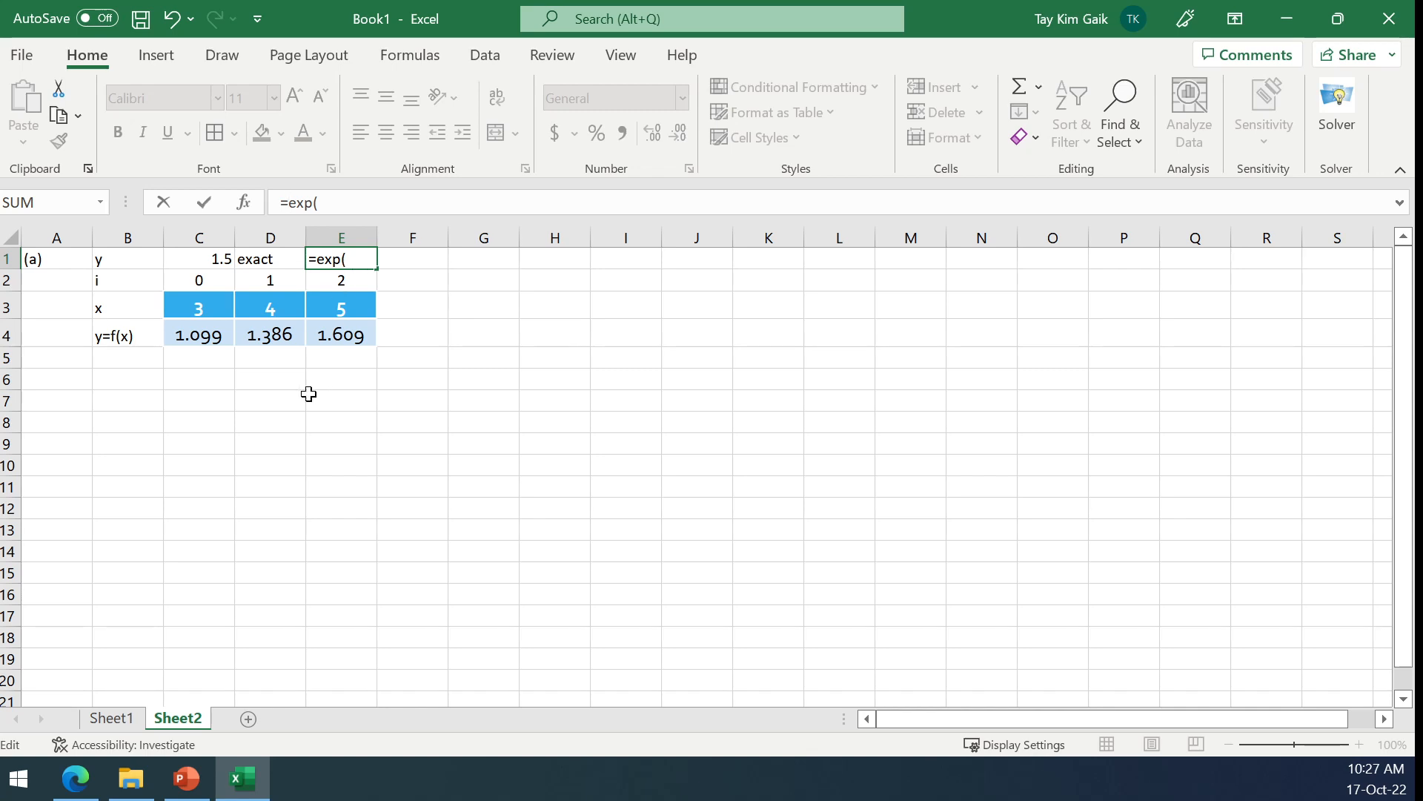
click(368, 259)
click(212, 261)
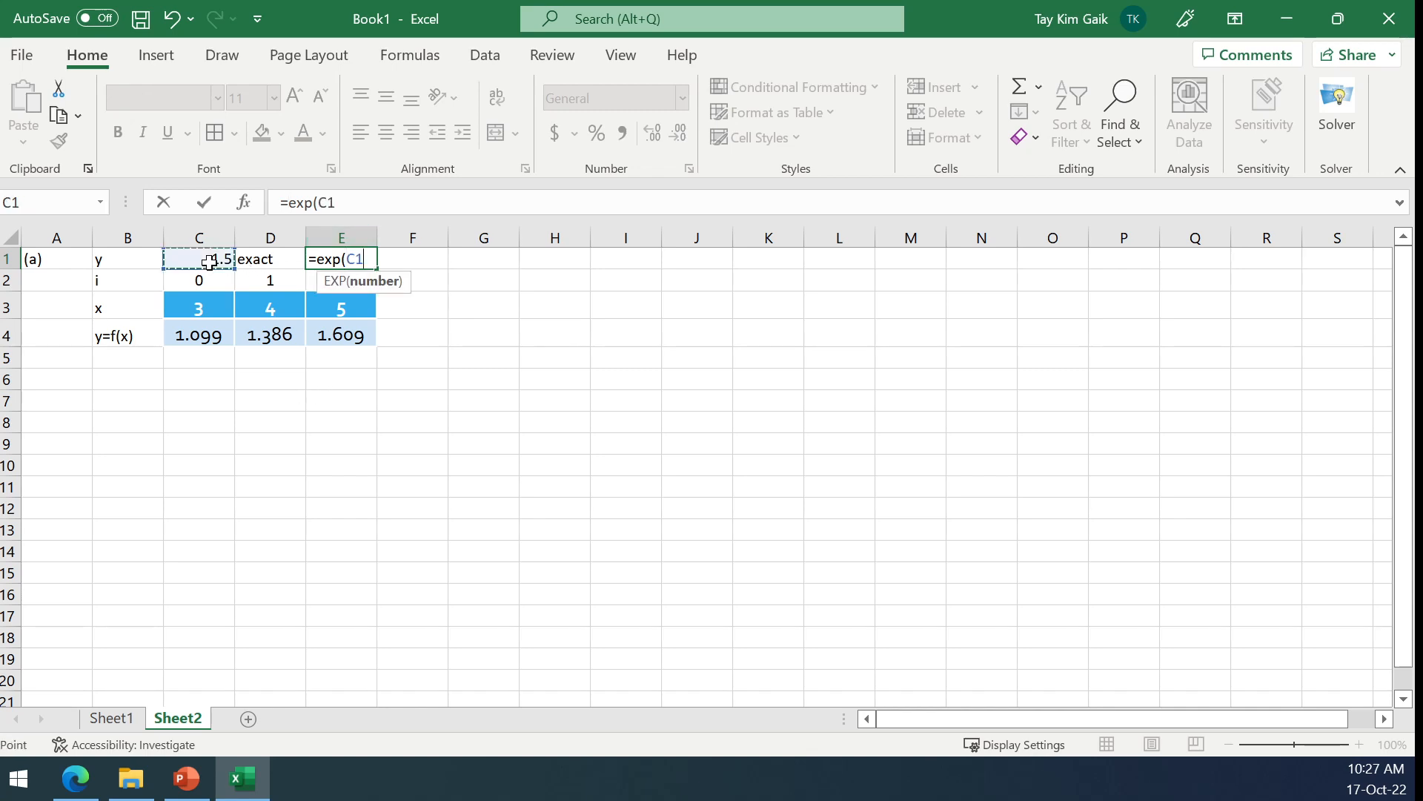
text())
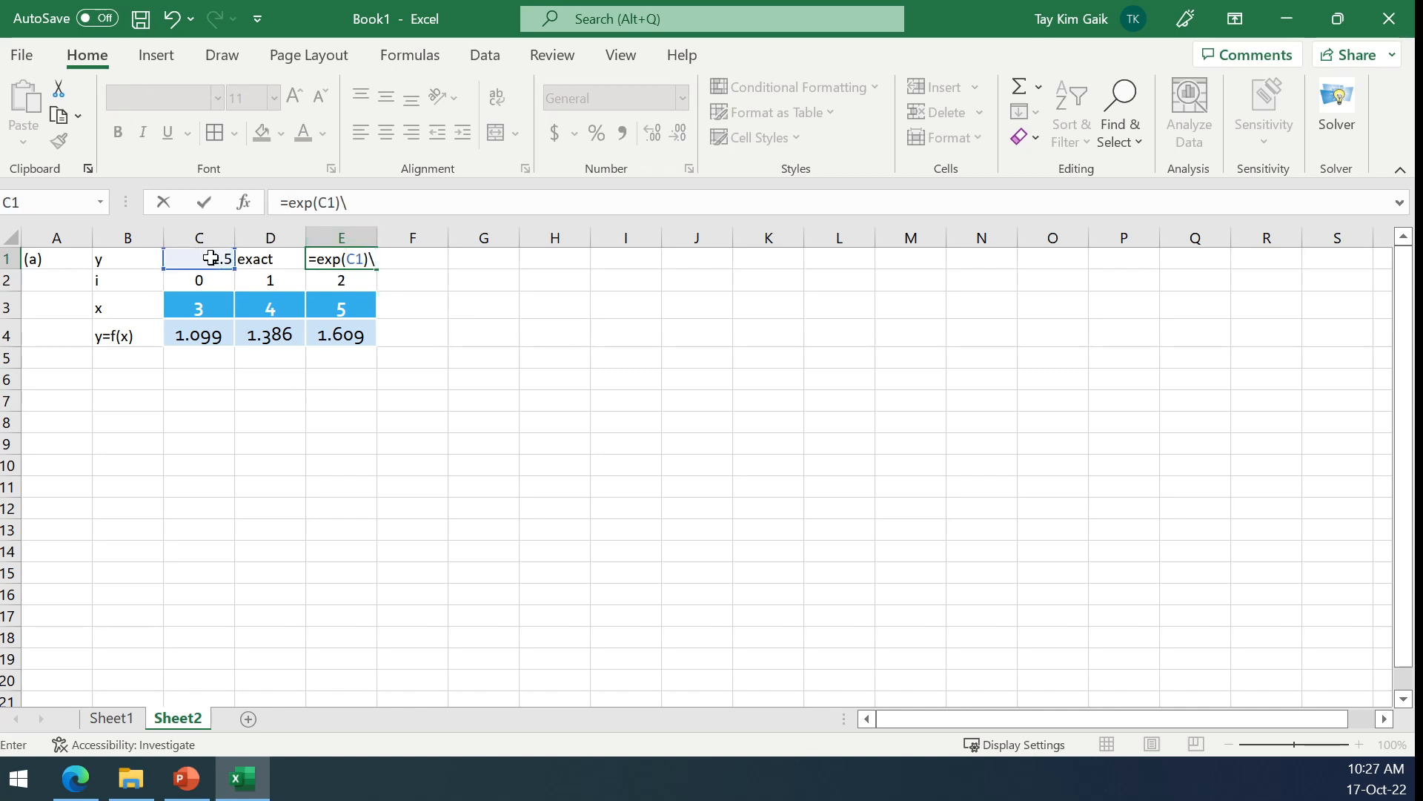
key(Return)
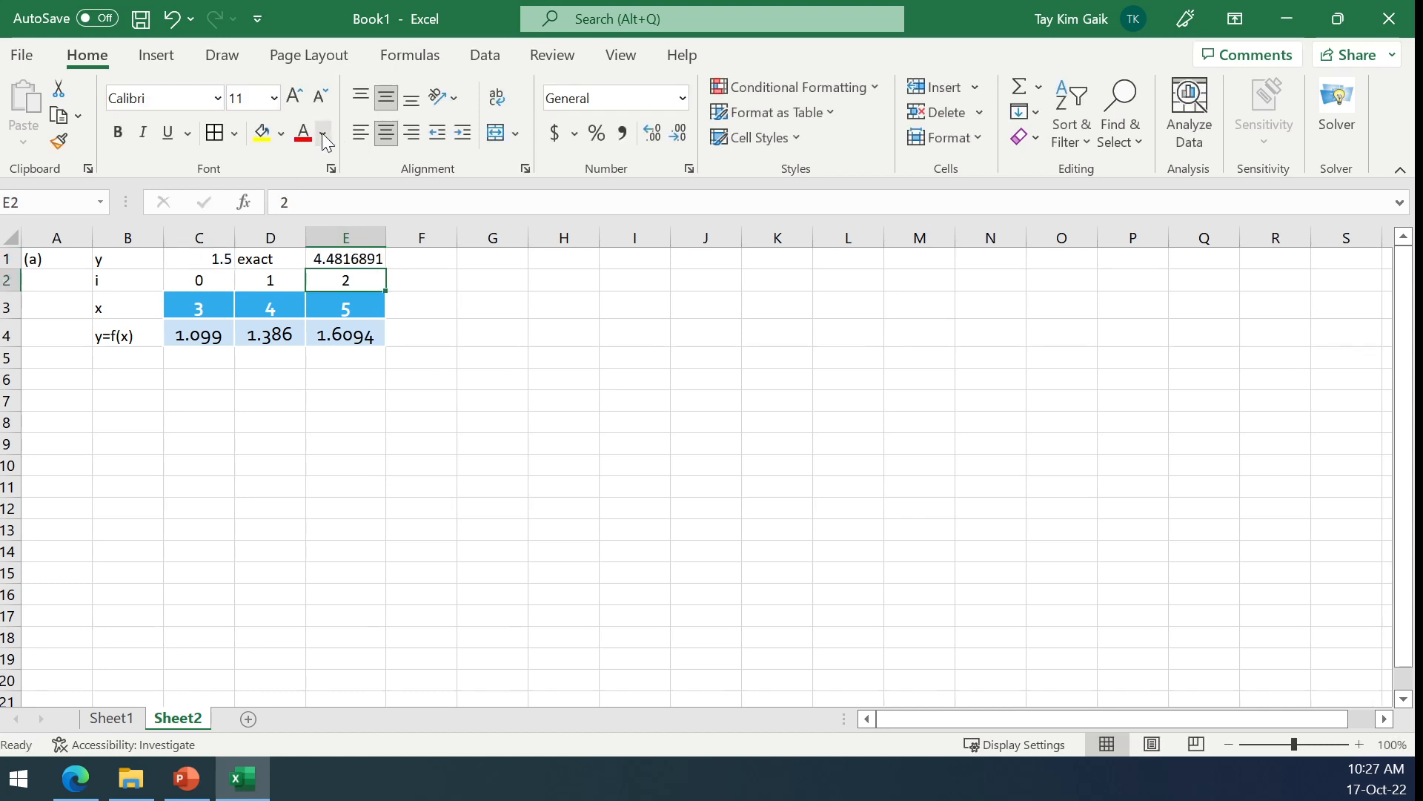
Step: Show the exact value in E1 with four decimal places and centre it horizontally
click(338, 259)
click(676, 134)
click(676, 134)
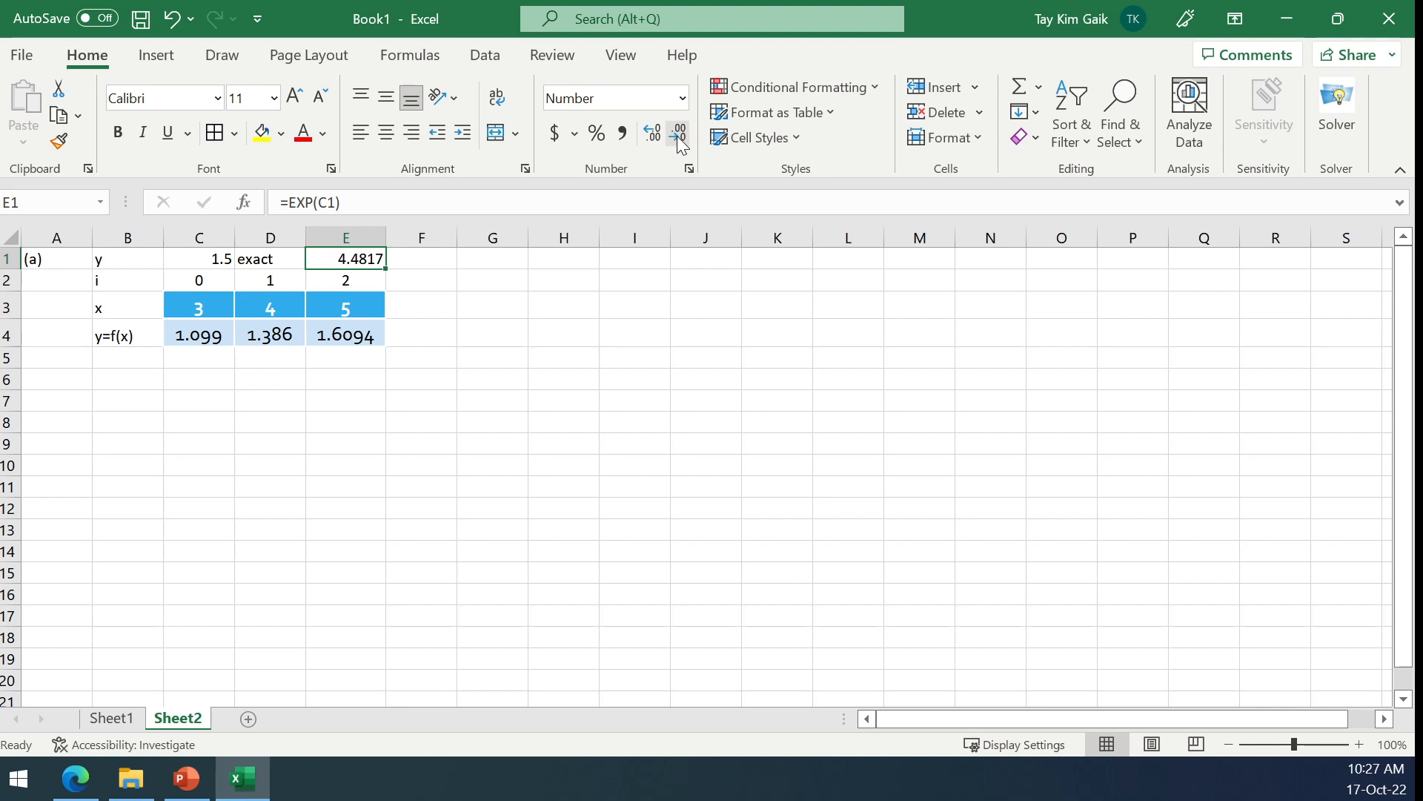
click(386, 136)
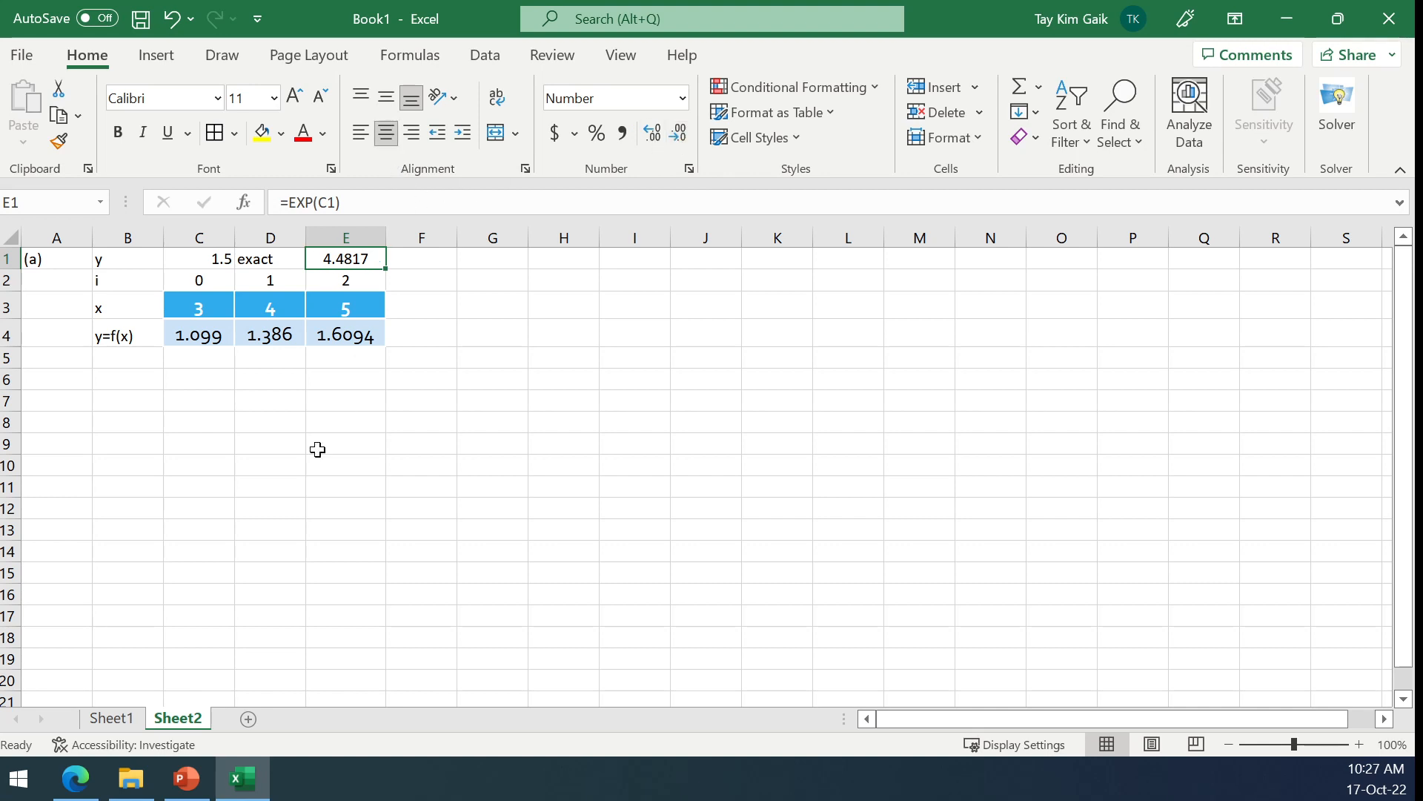
Step: Enter the row label L(y) in B5, below y=f(x)
click(117, 358)
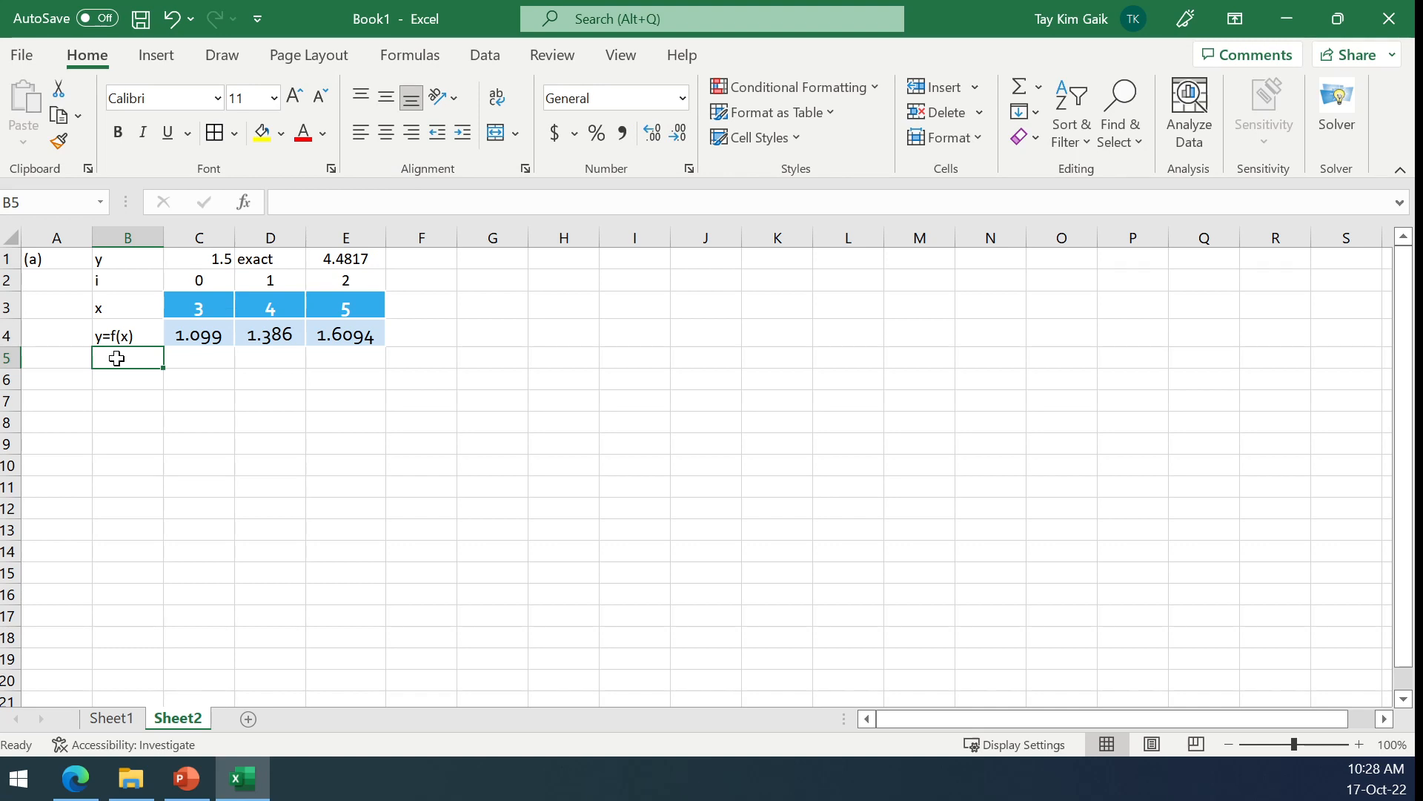
text(L)
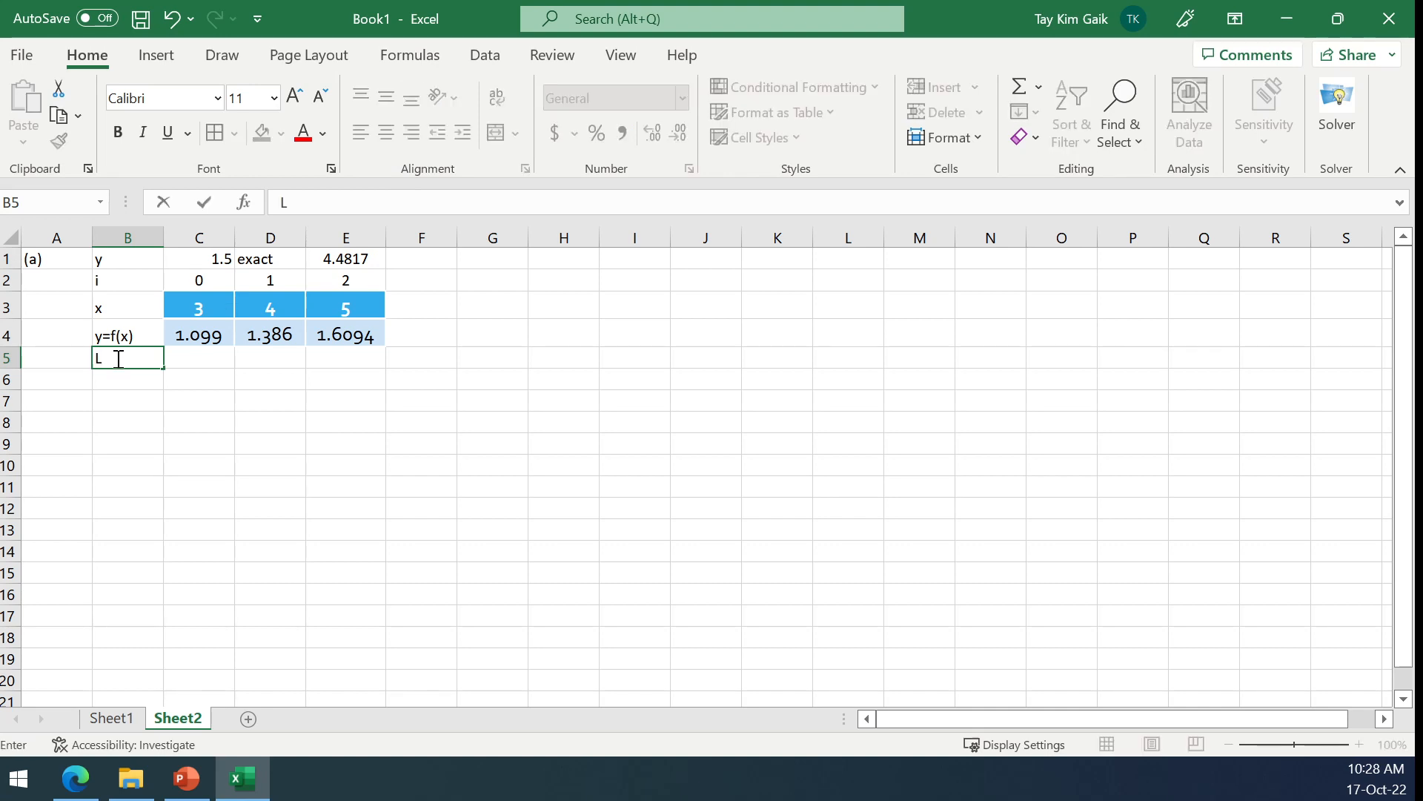
text((y))
click(188, 463)
Step: Centre the contents of B1:E6 horizontally and apply all borders to B1:E7
drag(118, 263, 378, 376)
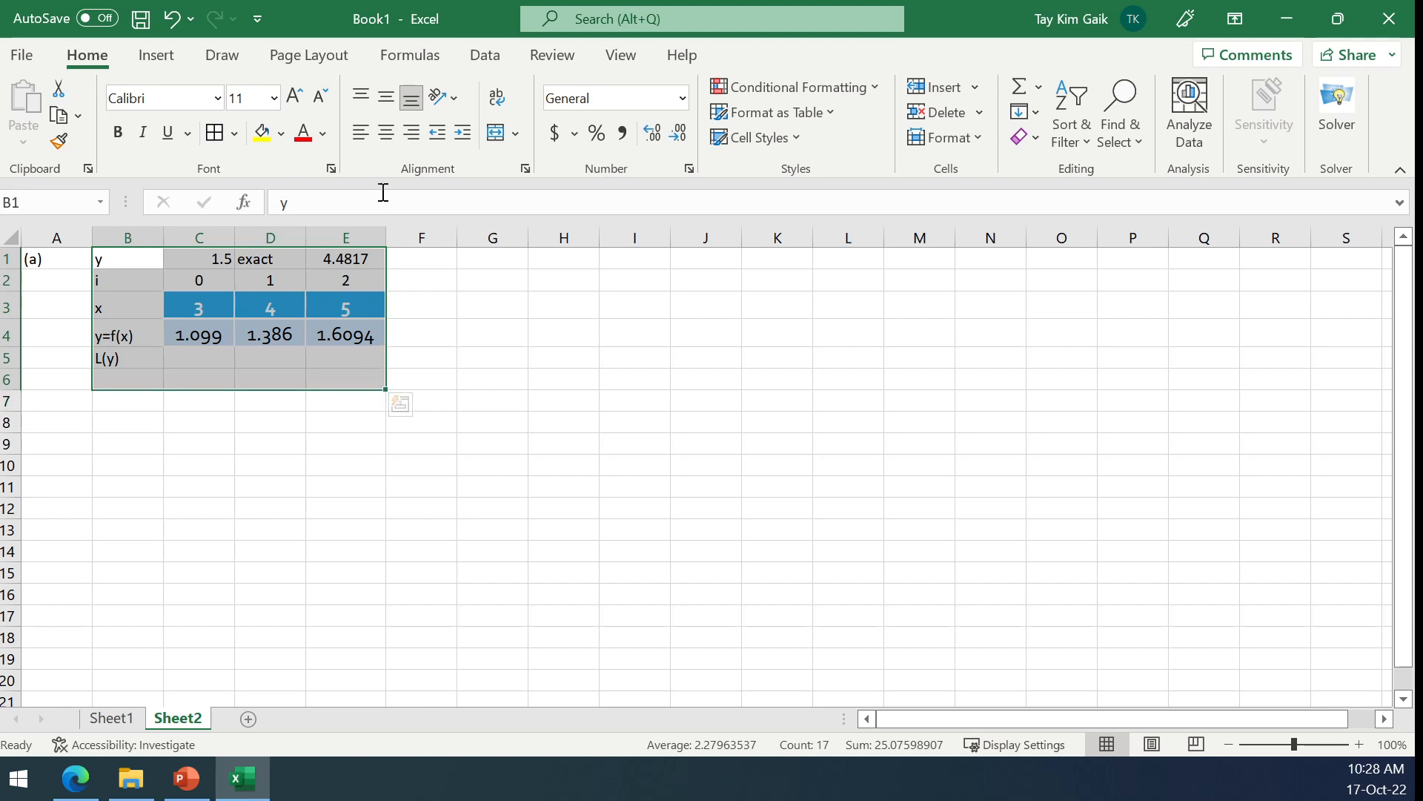
click(393, 138)
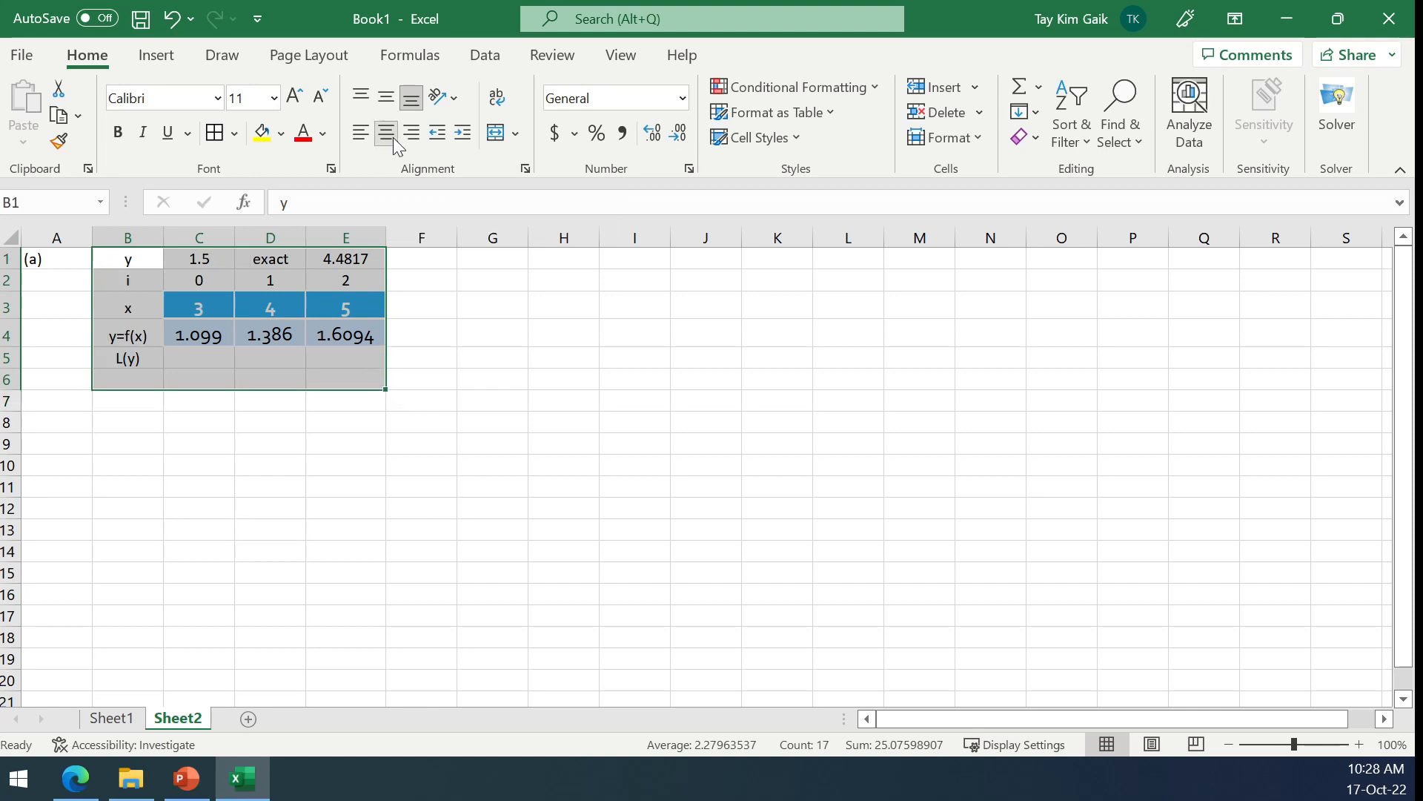
drag(134, 403, 370, 407)
click(217, 133)
drag(122, 258, 332, 385)
click(215, 135)
click(417, 304)
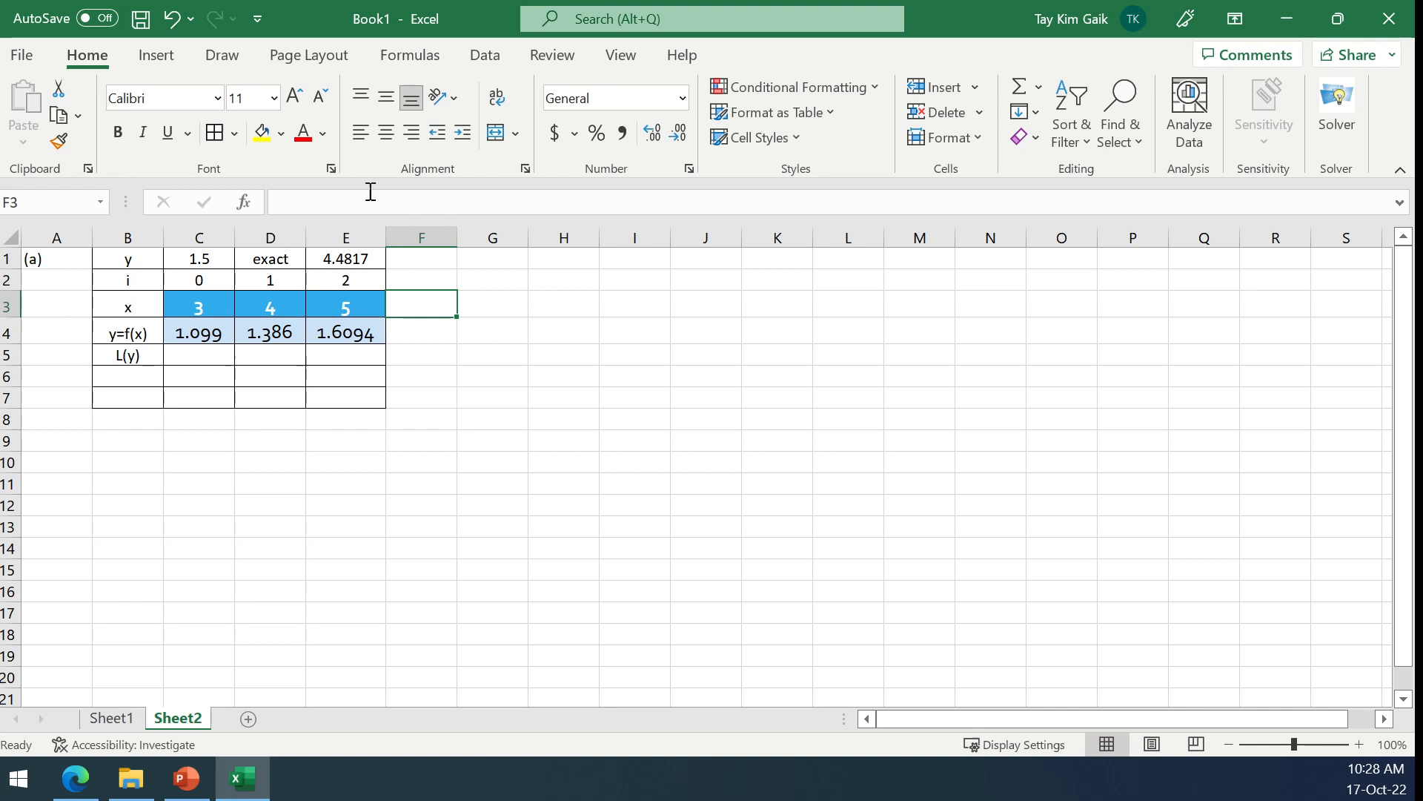
Step: Handwrite L0(y) = (y-y1)(y-y2) / ((y0-y1)(y0-y2)) in red ink beside the table, around columns G to J
click(215, 65)
click(241, 107)
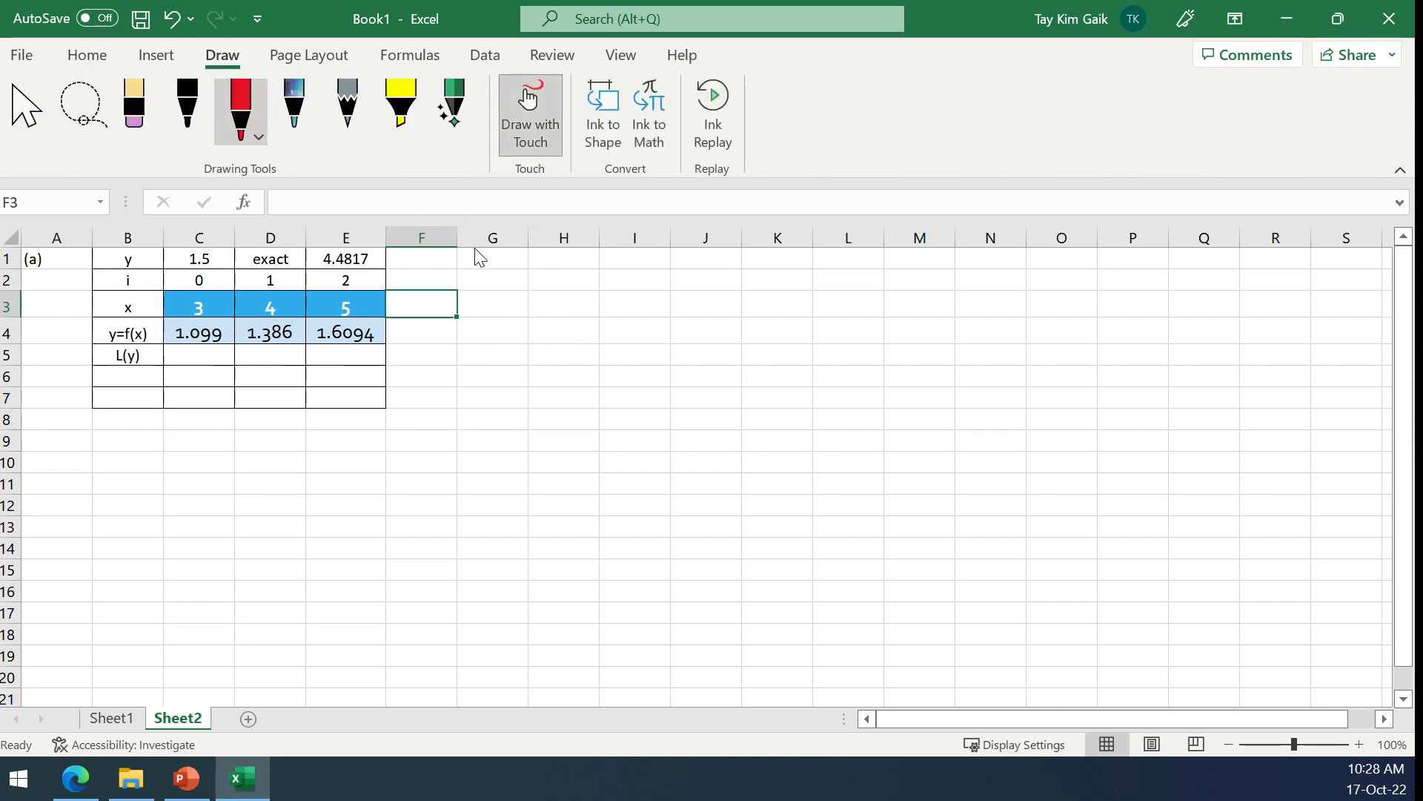
mouse_move(468, 257)
mouse_down()
mouse_move(468, 273)
mouse_move(515, 275)
mouse_move(510, 286)
mouse_move(548, 267)
mouse_move(567, 292)
mouse_move(590, 268)
mouse_move(579, 292)
mouse_move(602, 274)
mouse_move(616, 291)
mouse_move(666, 277)
mouse_up()
mouse_move(672, 266)
mouse_down()
mouse_move(661, 292)
mouse_move(694, 271)
mouse_move(691, 292)
mouse_move(713, 277)
mouse_move(702, 293)
mouse_up()
drag(568, 304, 736, 285)
mouse_move(574, 307)
mouse_down()
mouse_move(577, 339)
mouse_move(588, 327)
mouse_up()
mouse_move(593, 316)
mouse_down()
mouse_move(583, 342)
mouse_move(597, 339)
mouse_up()
mouse_move(607, 327)
mouse_down()
mouse_move(629, 327)
mouse_move(627, 339)
mouse_up()
drag(635, 331, 671, 332)
mouse_move(680, 320)
mouse_down()
mouse_move(672, 342)
mouse_move(686, 340)
mouse_up()
mouse_move(700, 318)
mouse_down()
mouse_move(721, 316)
mouse_move(713, 340)
mouse_move(734, 331)
mouse_move(743, 344)
mouse_up()
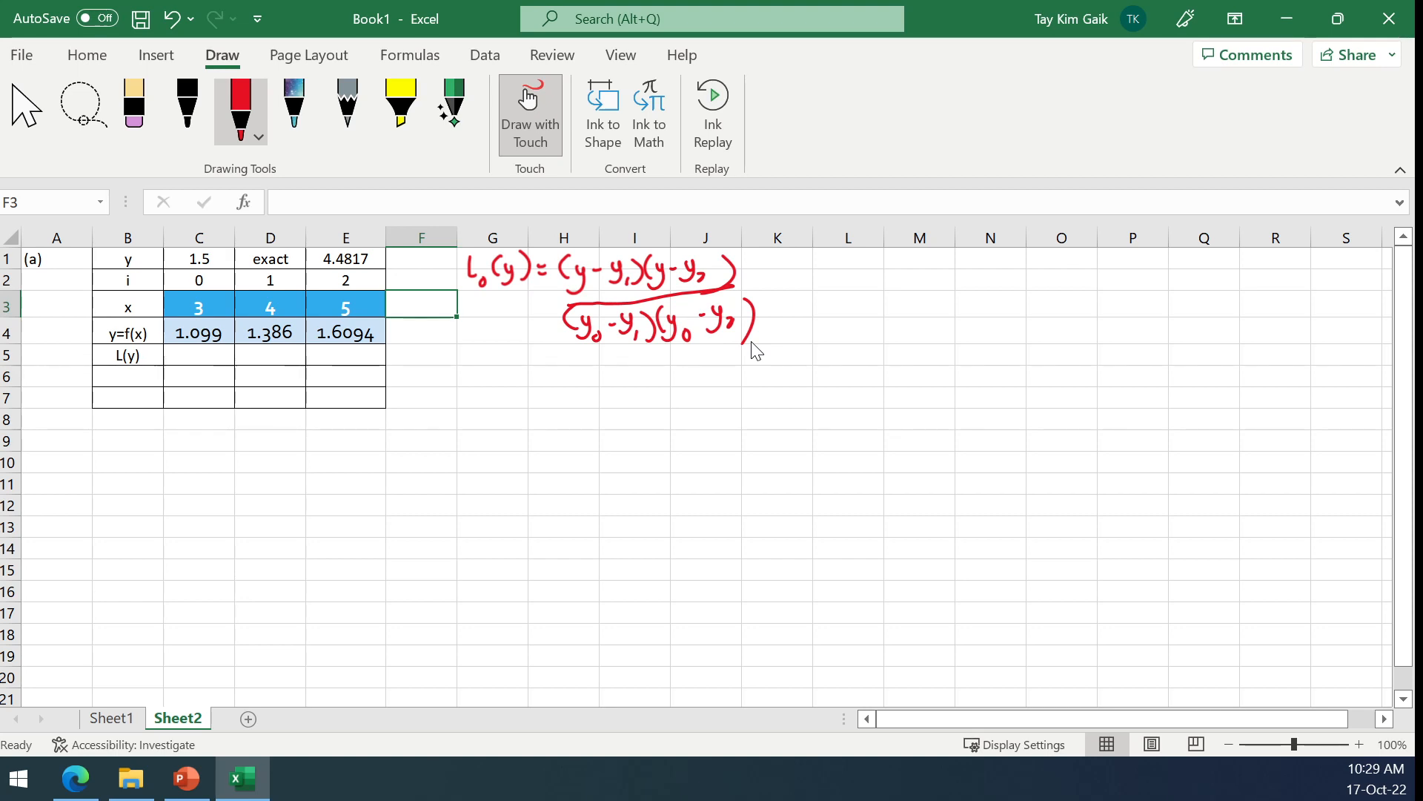
Step: Start the L(y) formula in C5 with the factor ($C$1-D4) and a multiplication sign, using an absolute reference to C1
click(89, 57)
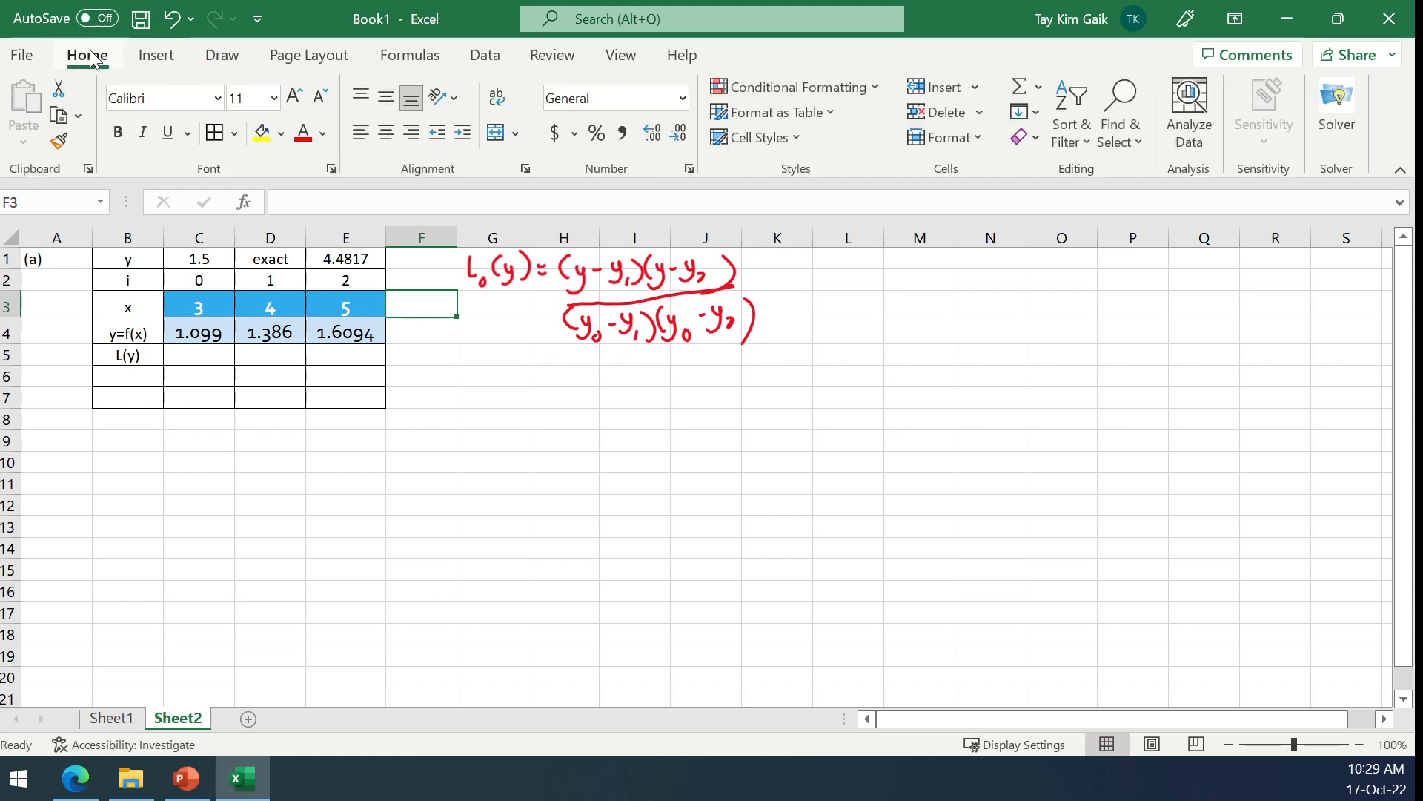
click(199, 358)
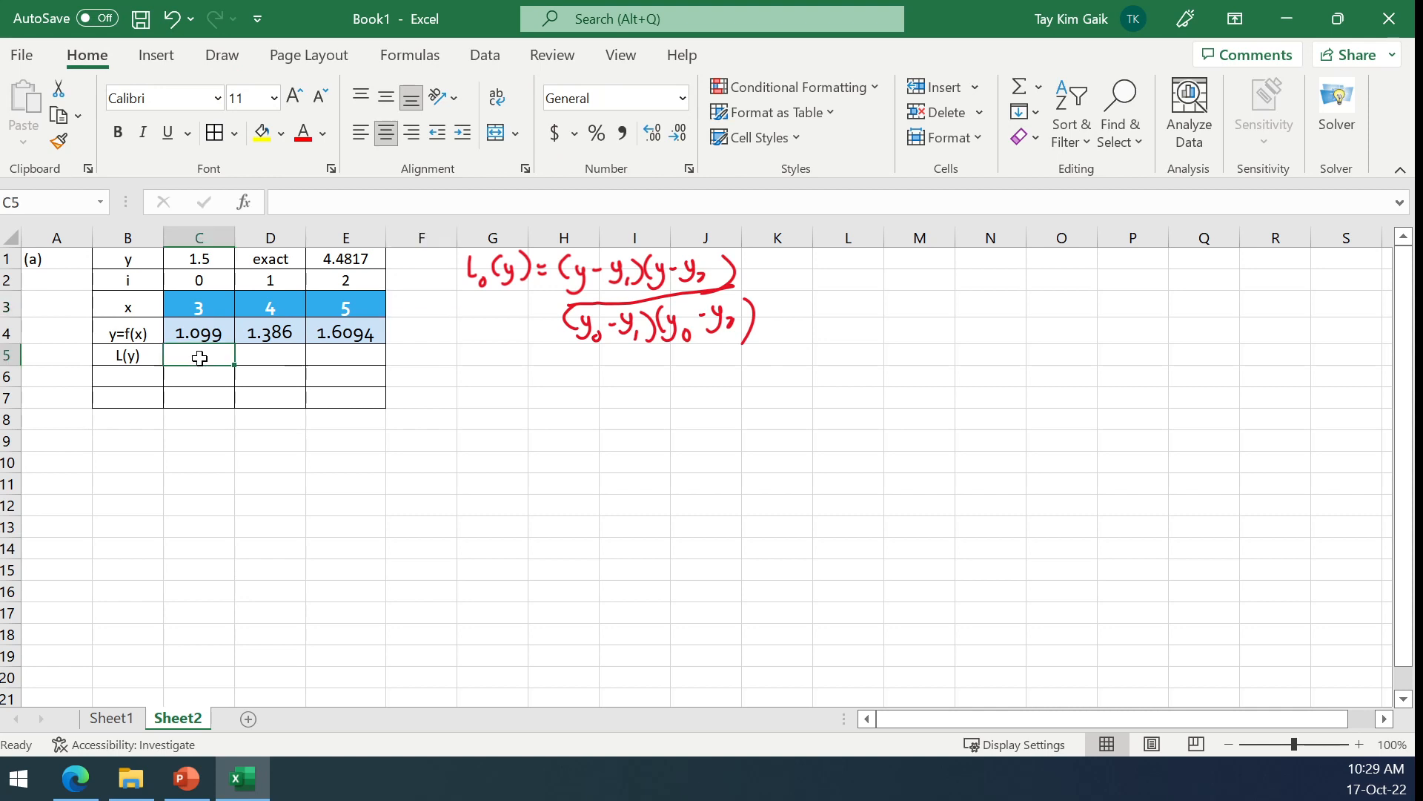
text(=()
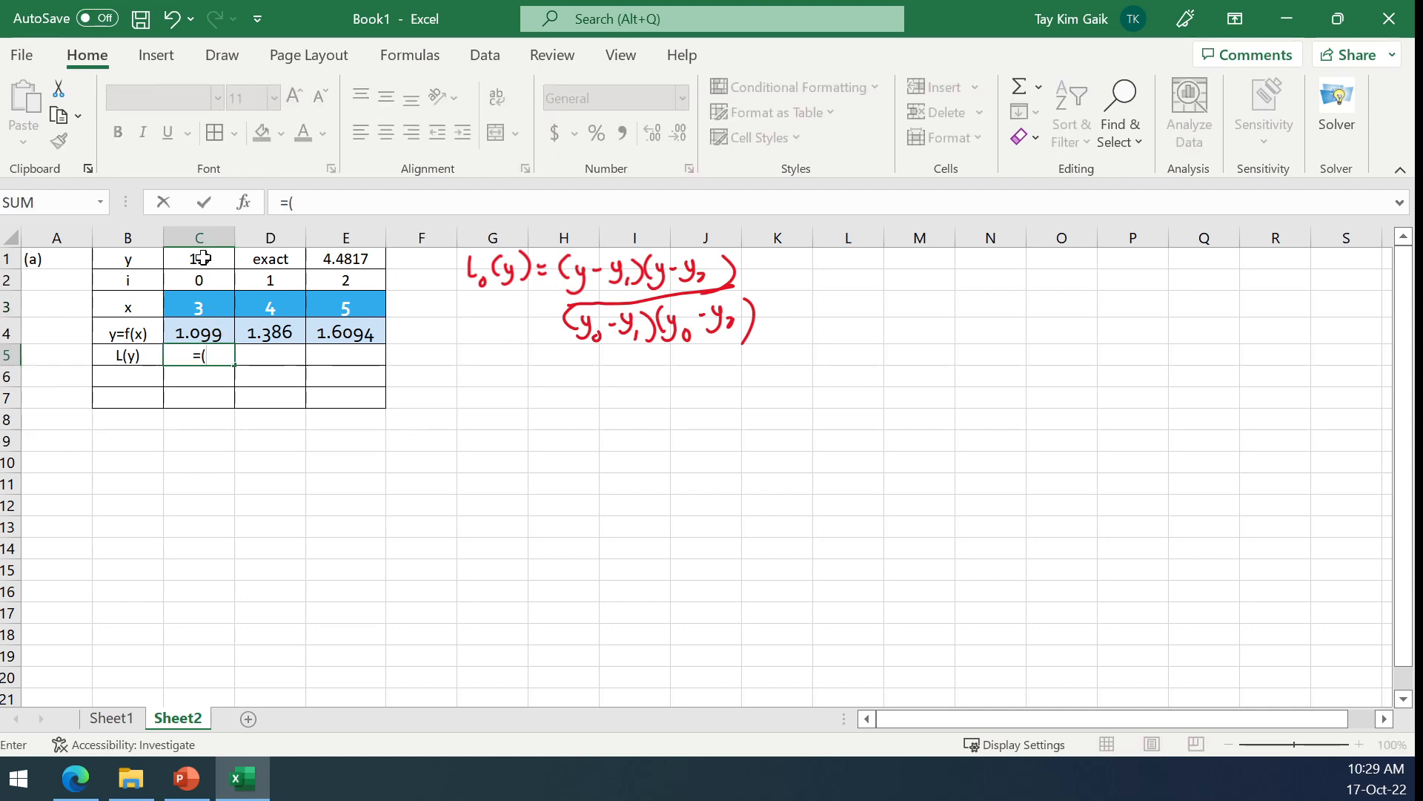
click(202, 258)
click(299, 202)
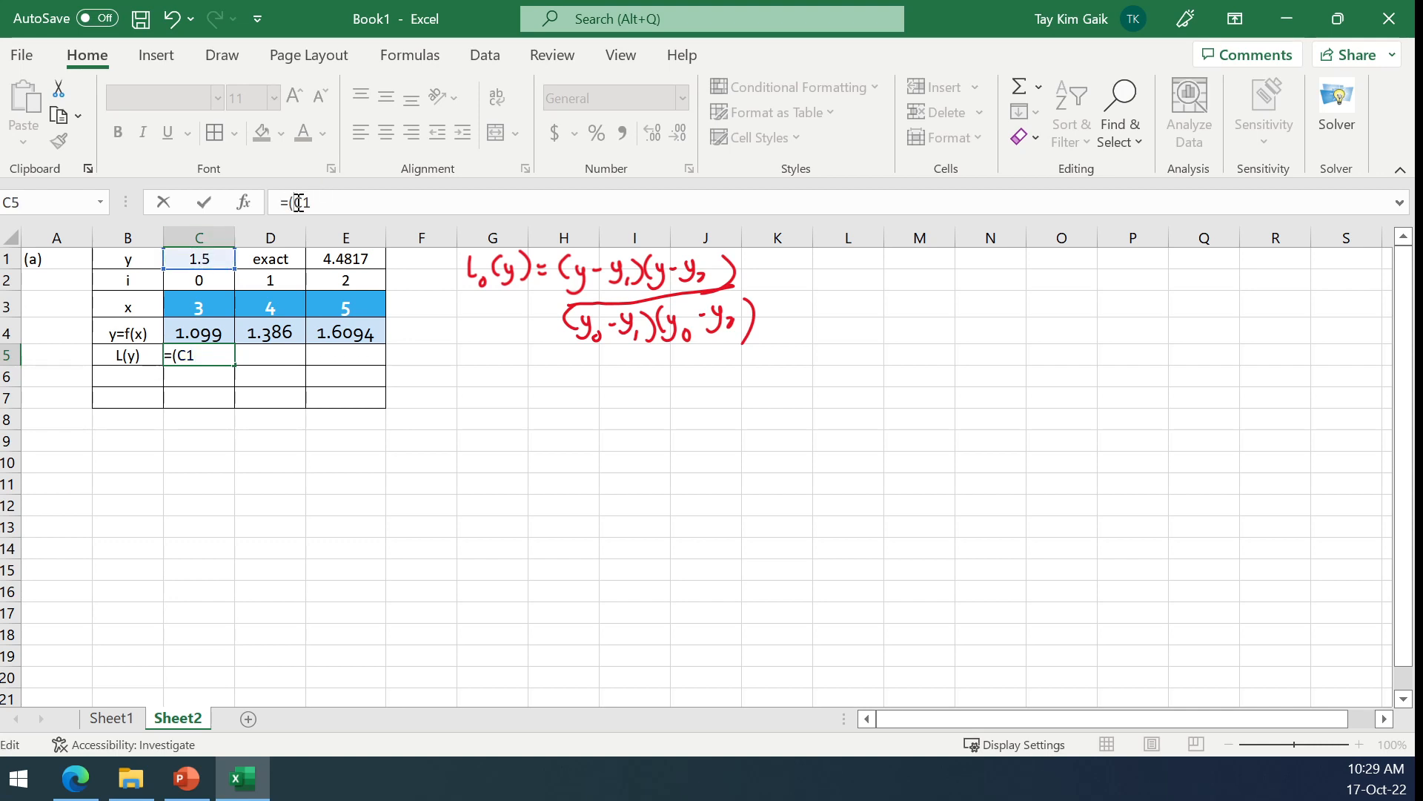
text($)
click(311, 202)
text($1-)
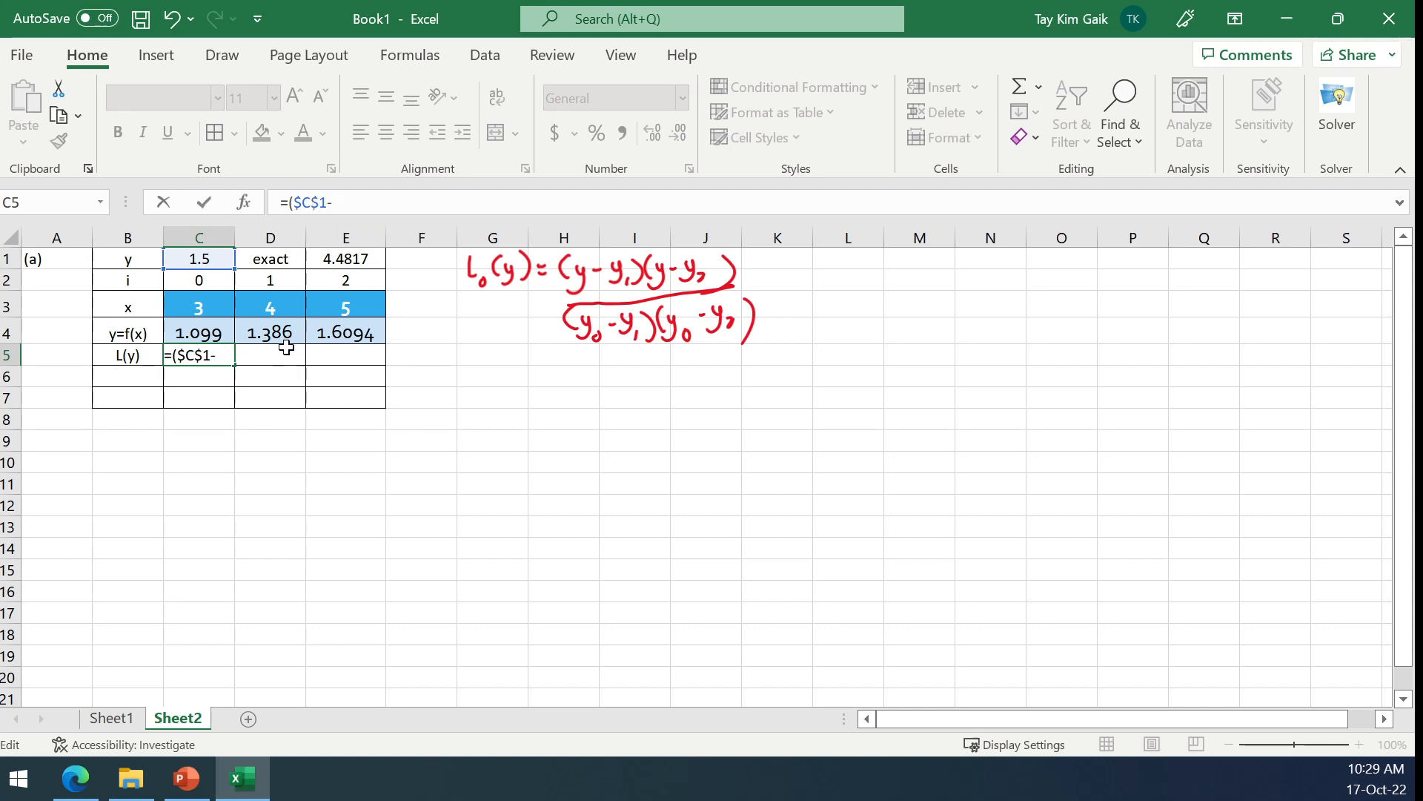
click(266, 335)
text()*)
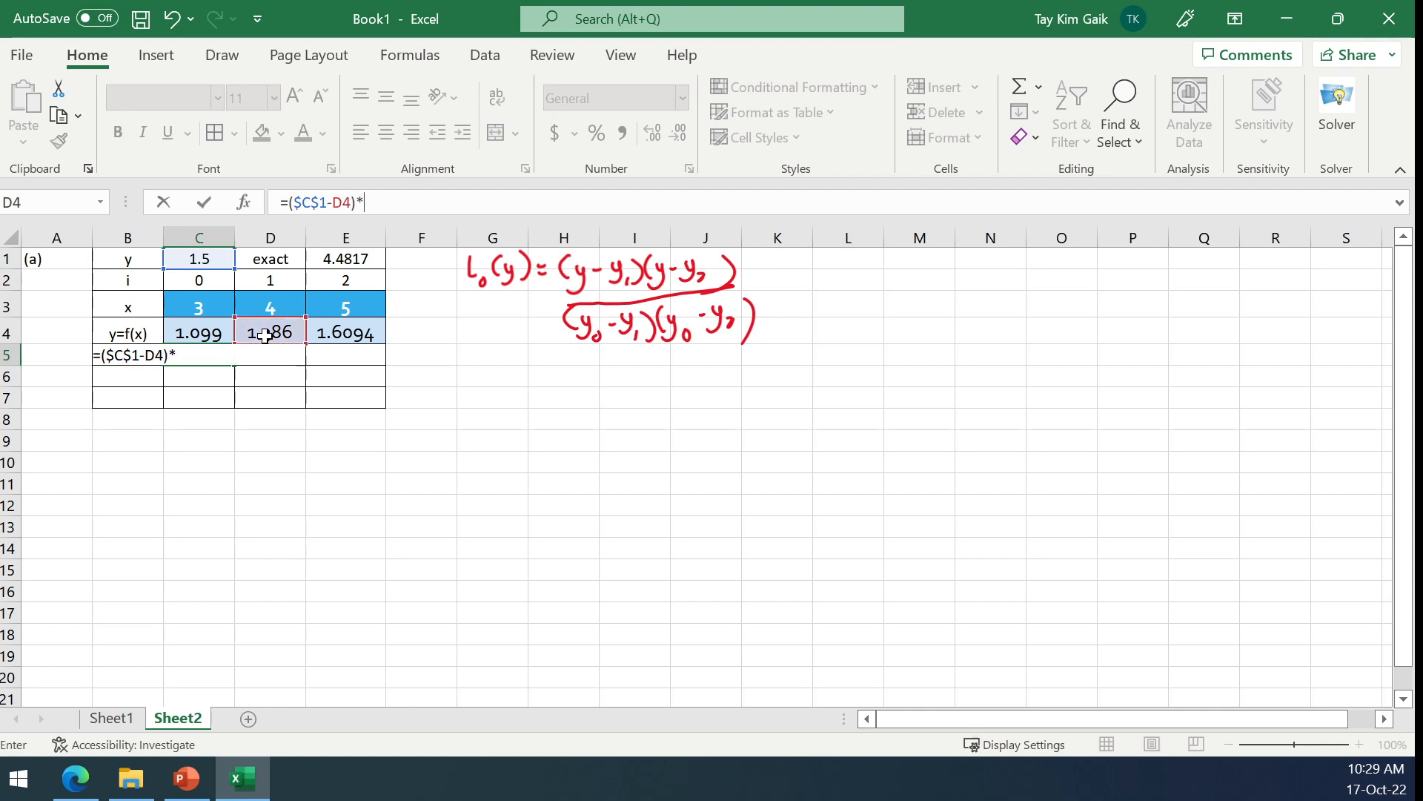
Step: Duplicate the first factor in the C5 formula and change its D4 reference to E4, giving =($C$1-D4)*($C$1-E4)
drag(102, 355, 172, 360)
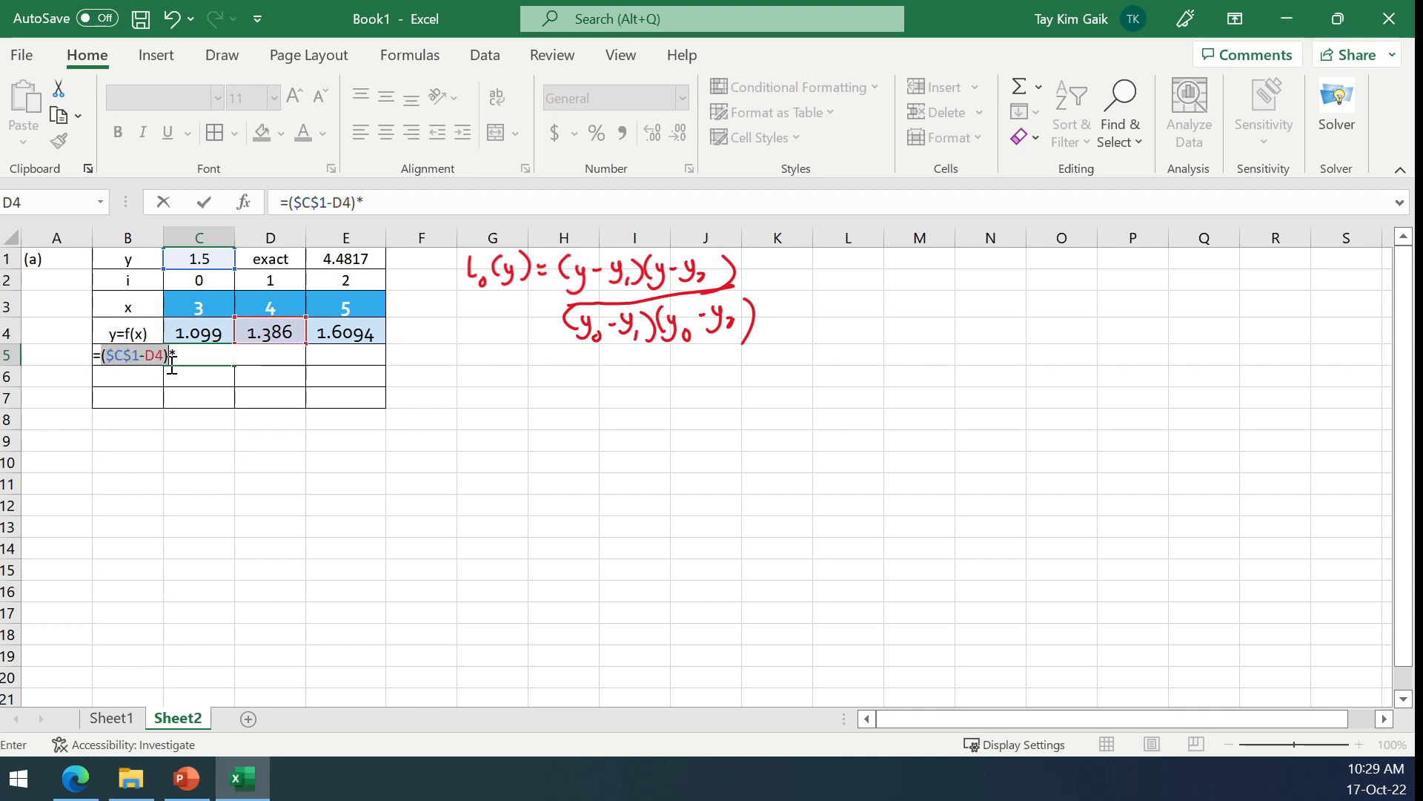
key(ctrl+c)
click(194, 355)
key(ctrl+v)
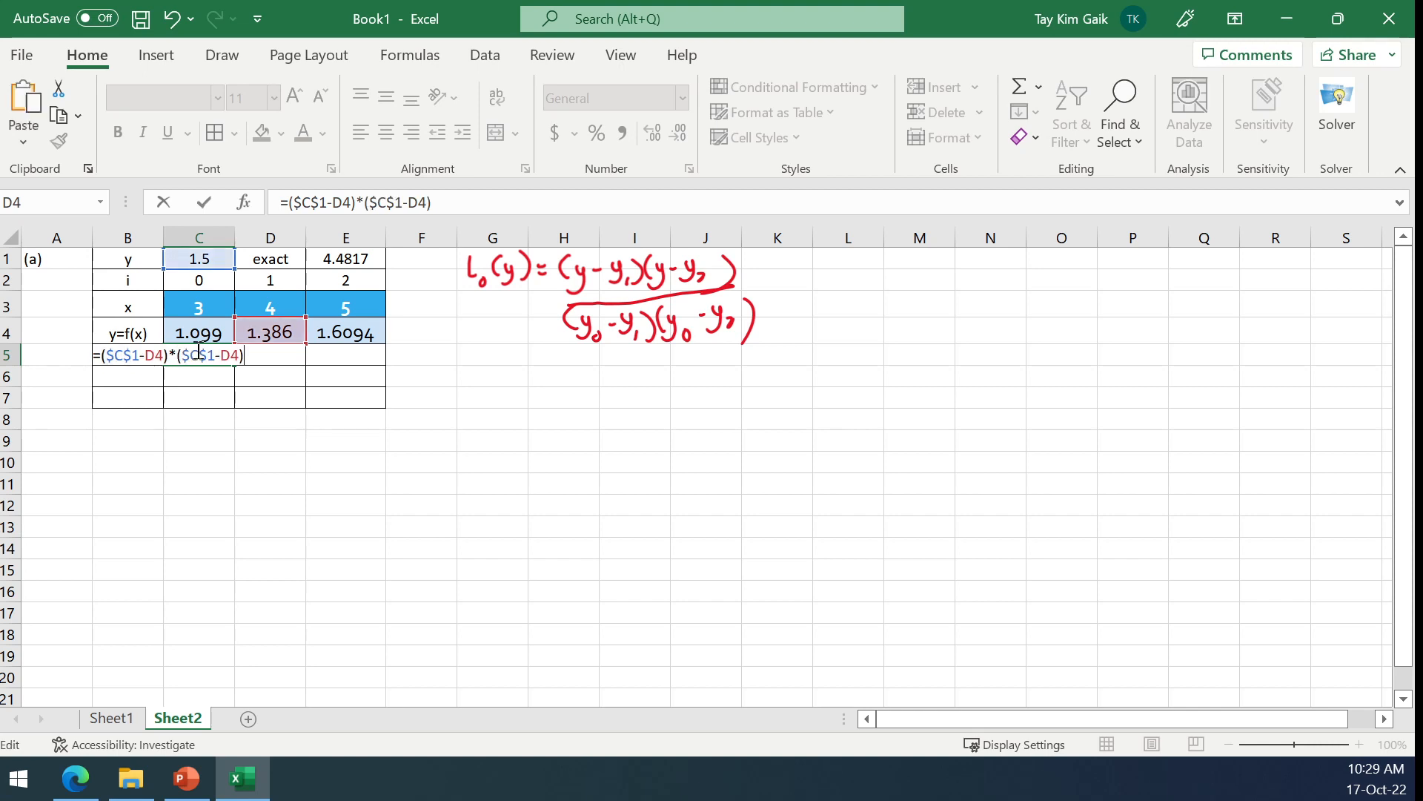
drag(222, 356, 231, 355)
text(E)
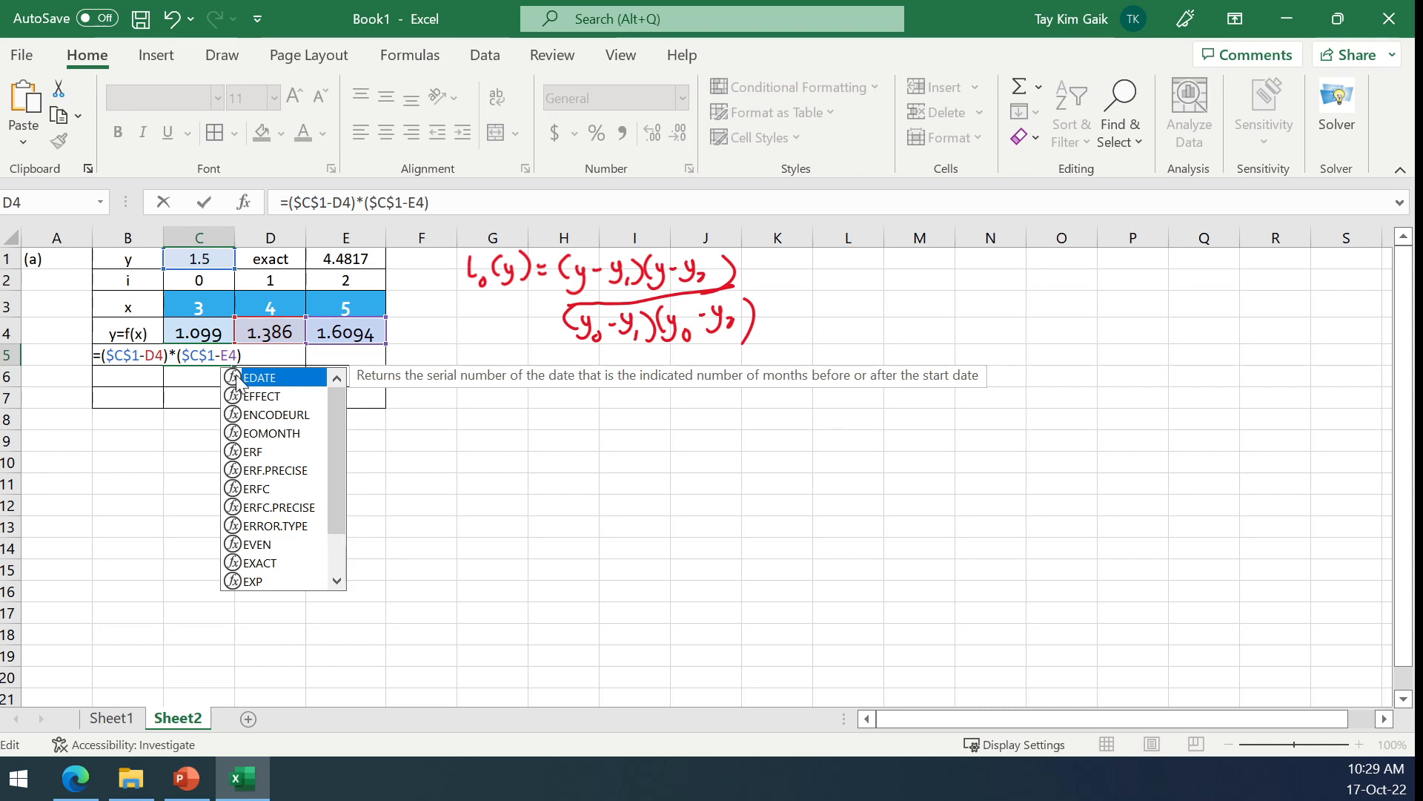
click(254, 355)
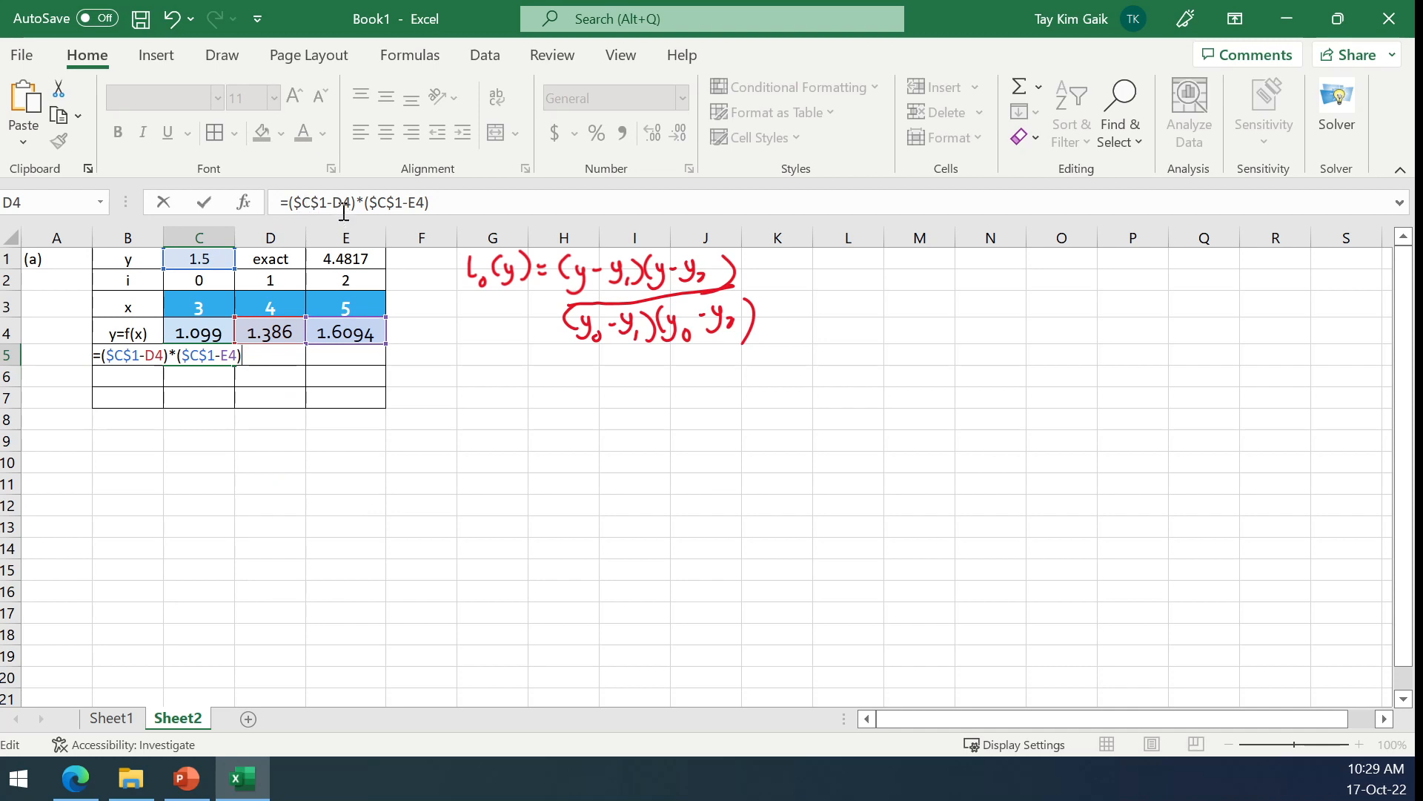
Step: Divide the C5 formula by a bracketed copy of its numerator, ($C$1-D4)*($C$1-E4)
click(435, 203)
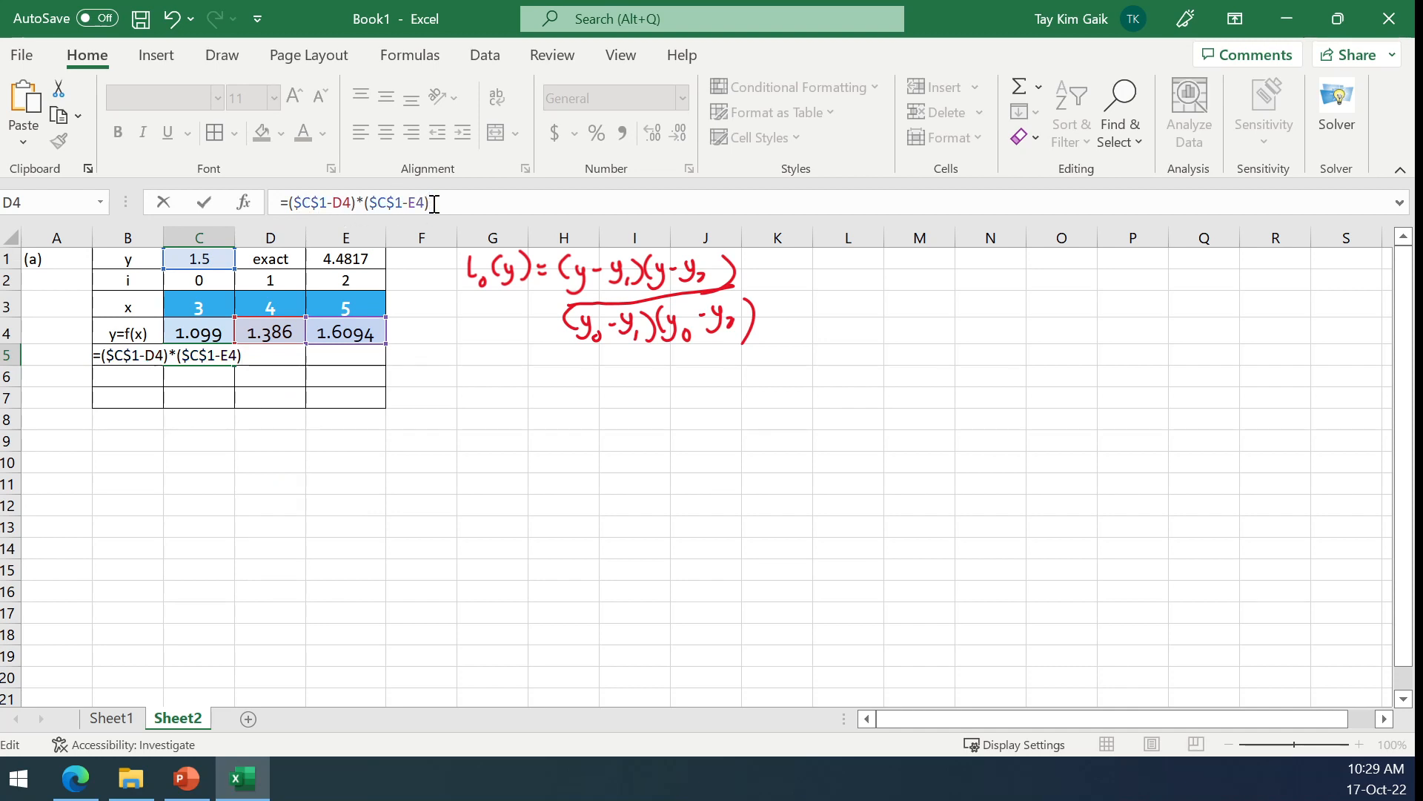
text(()
drag(290, 202, 428, 202)
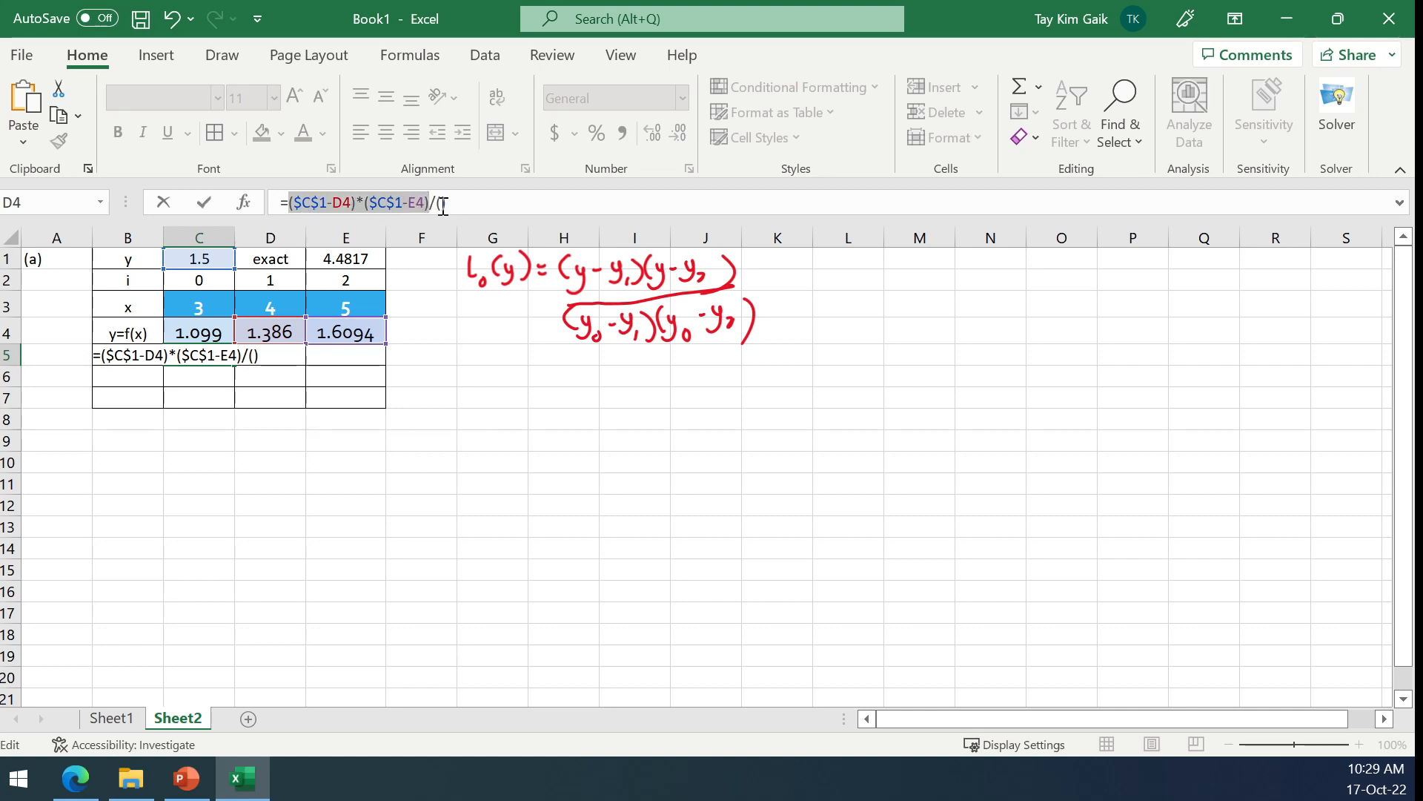
click(445, 203)
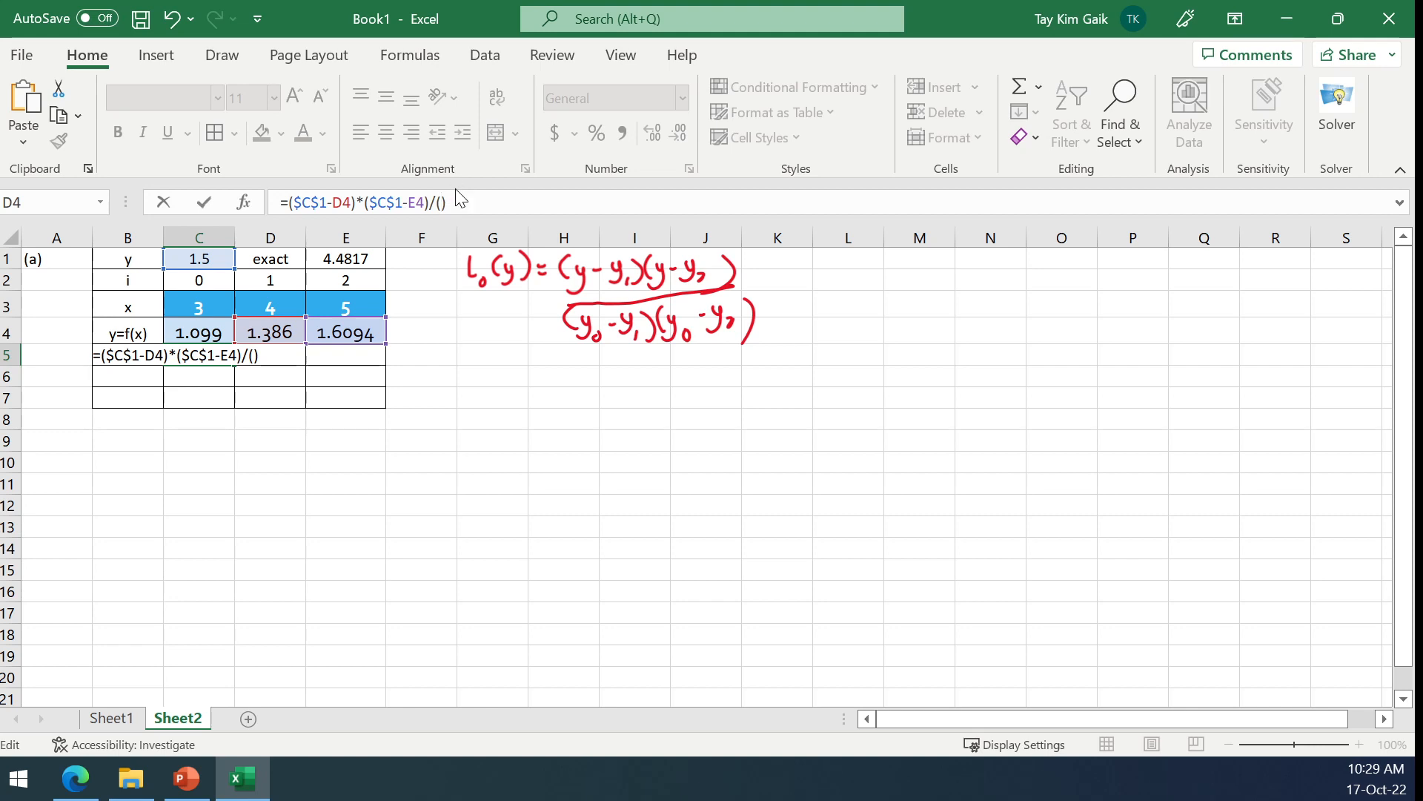
key(ctrl+v)
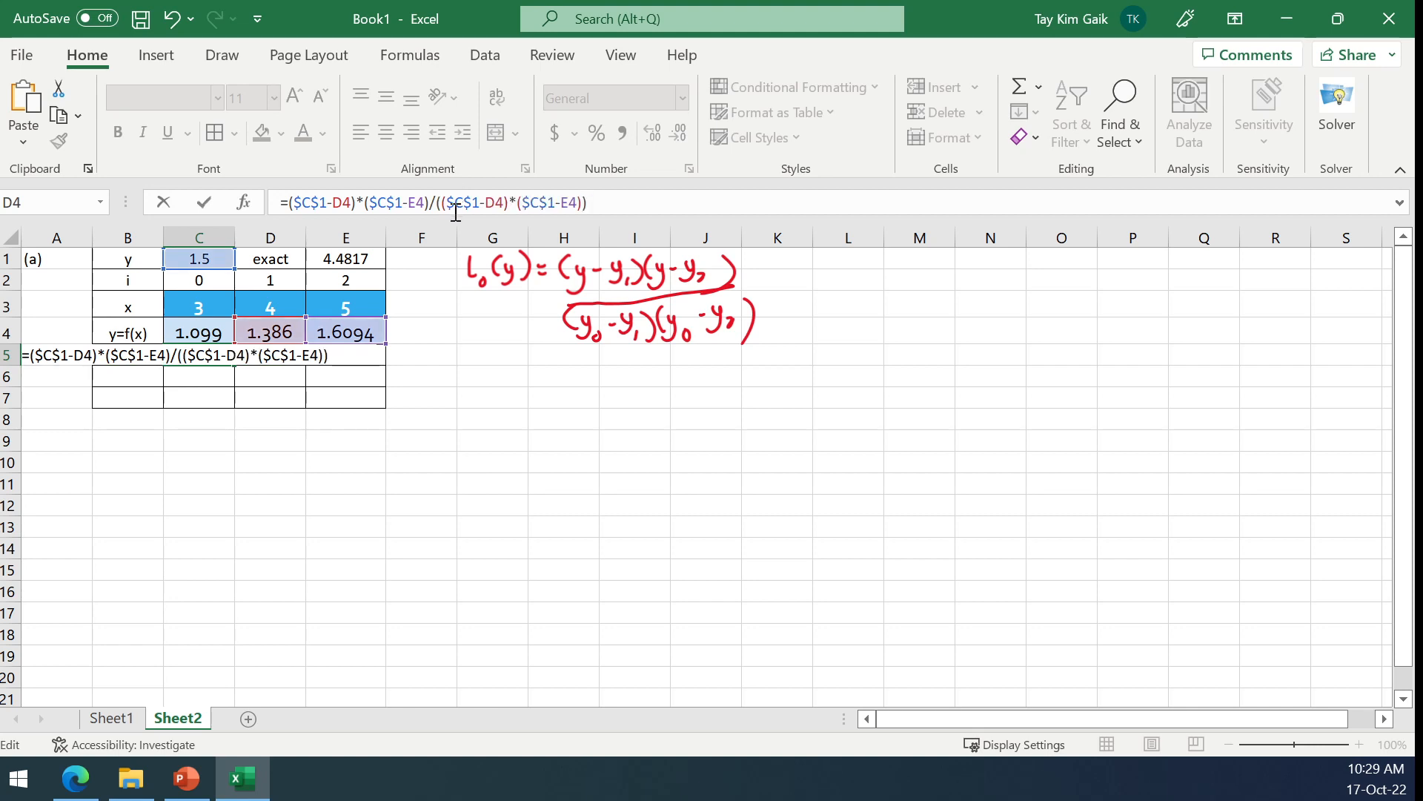
Step: Replace both $C$1 references in the denominator with C4 and commit the C5 formula as =($C$1-D4)*($C$1-E4)/((C4-D4)*(C4-E4))
drag(447, 203, 482, 205)
click(198, 332)
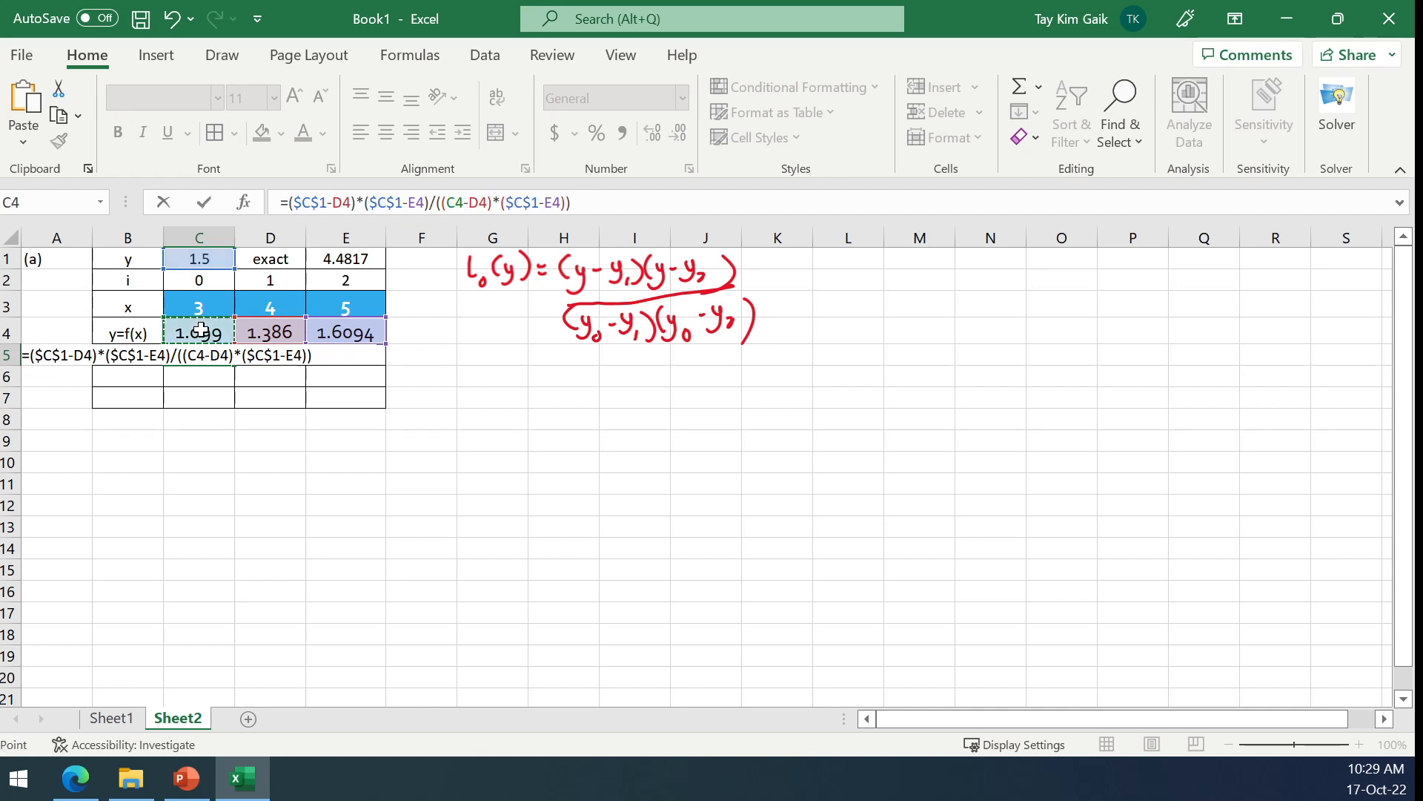
drag(506, 203, 539, 203)
click(198, 330)
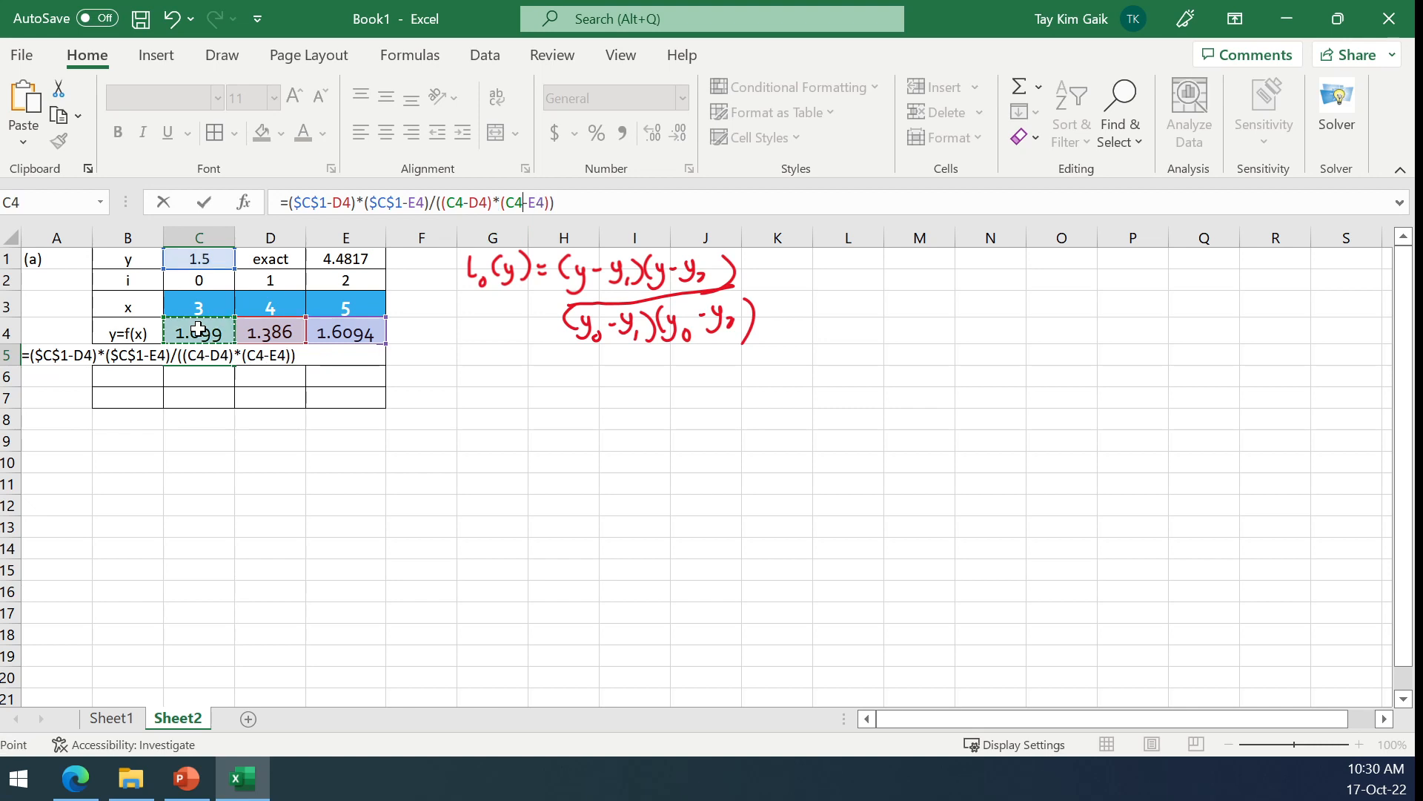
click(204, 200)
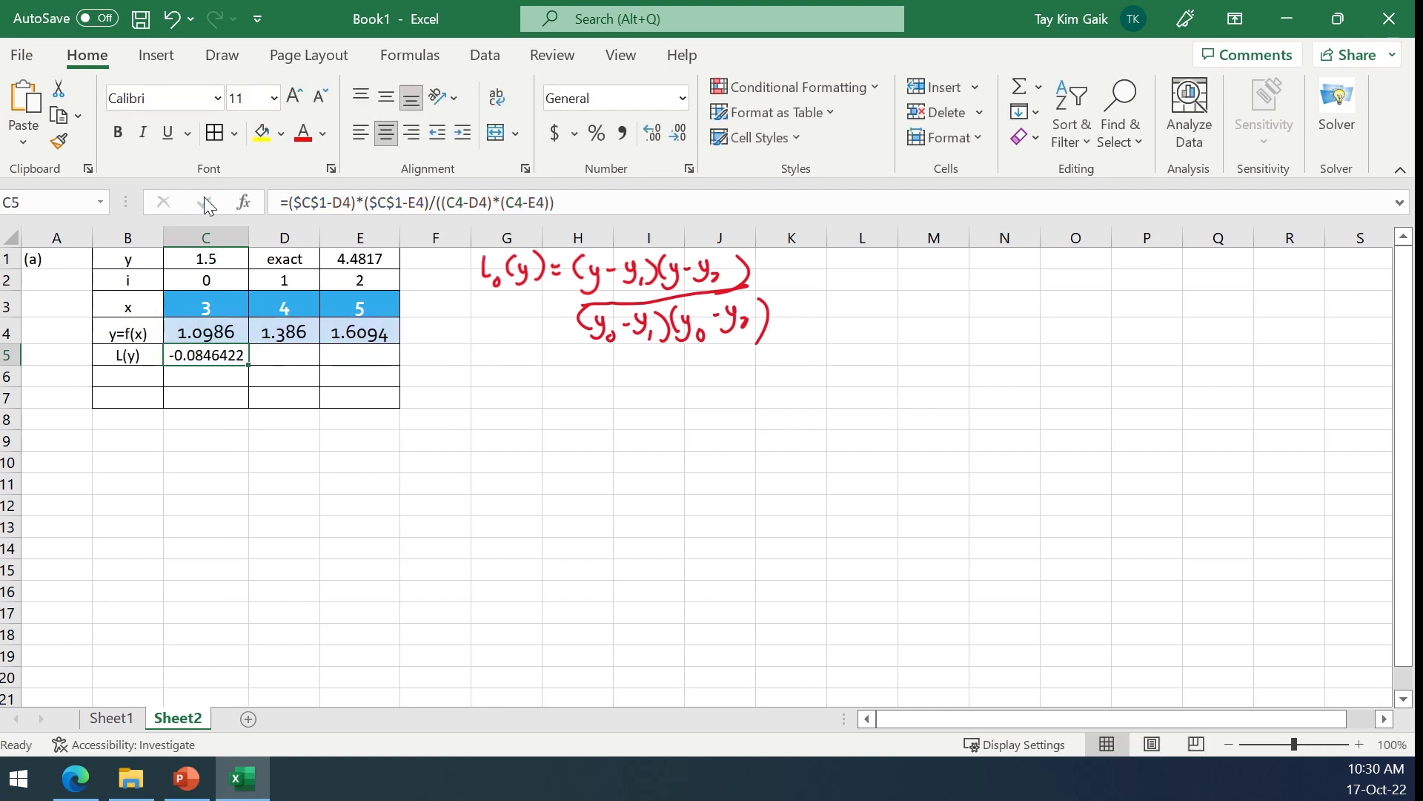
Step: Show the L(y) value in C5 with four decimal places and review its formula without changing it
click(677, 137)
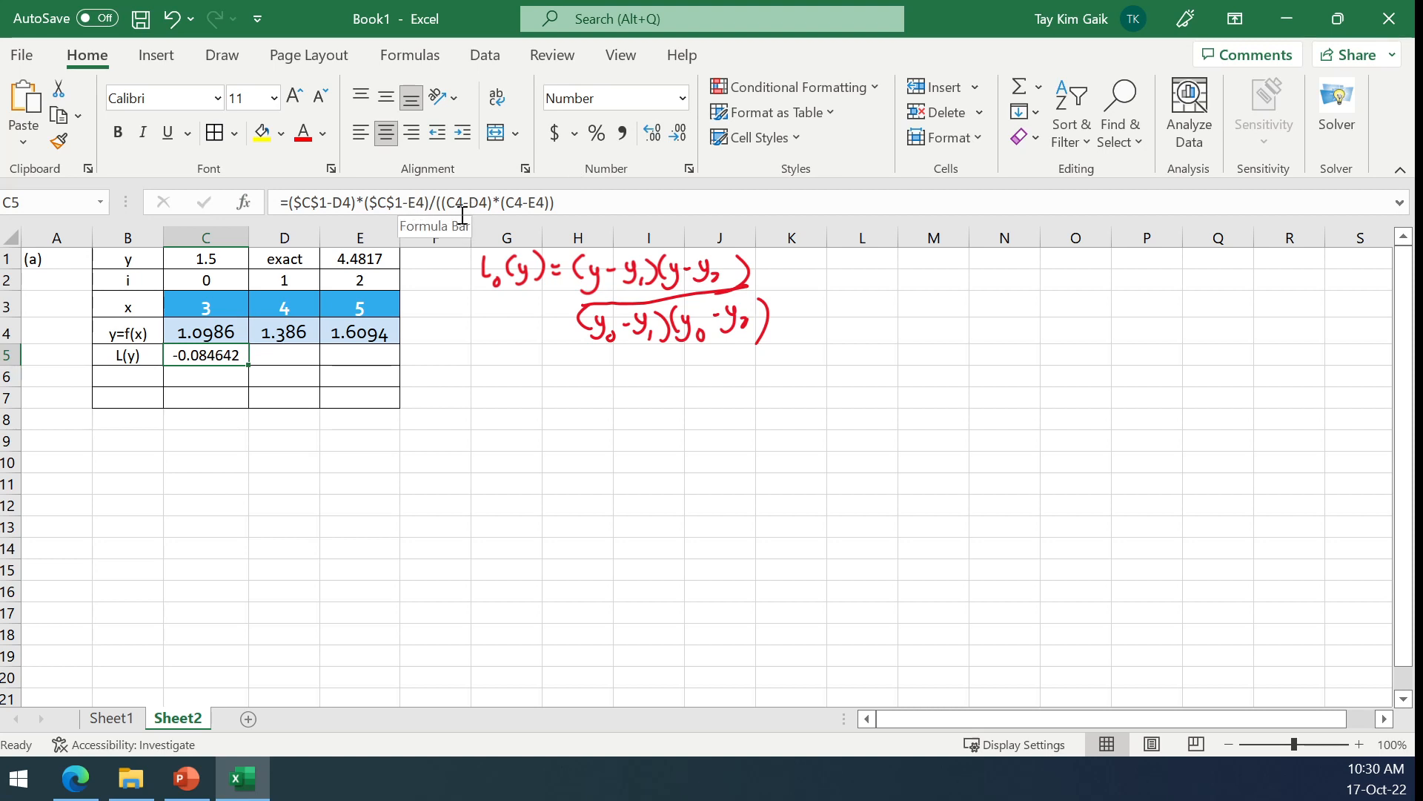
click(308, 204)
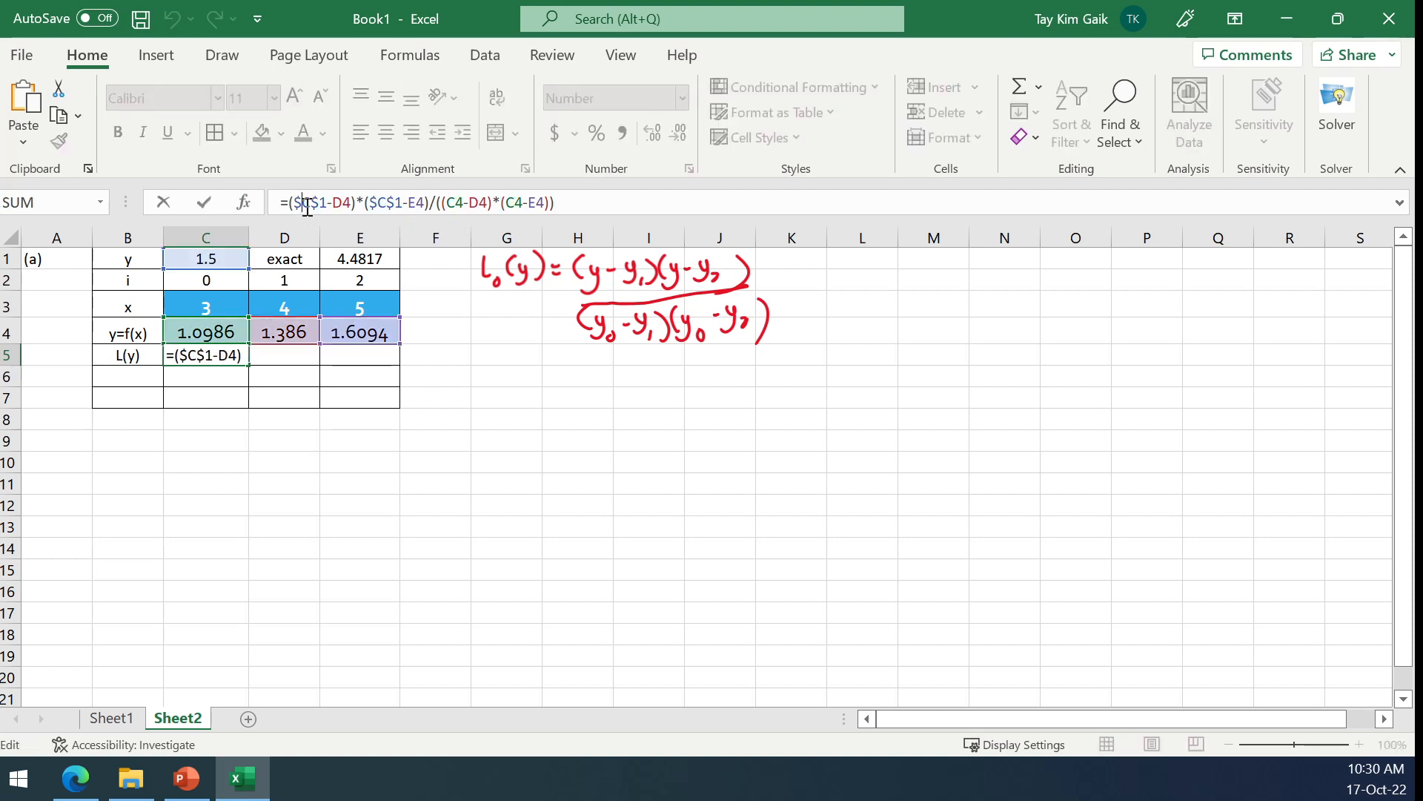
click(206, 203)
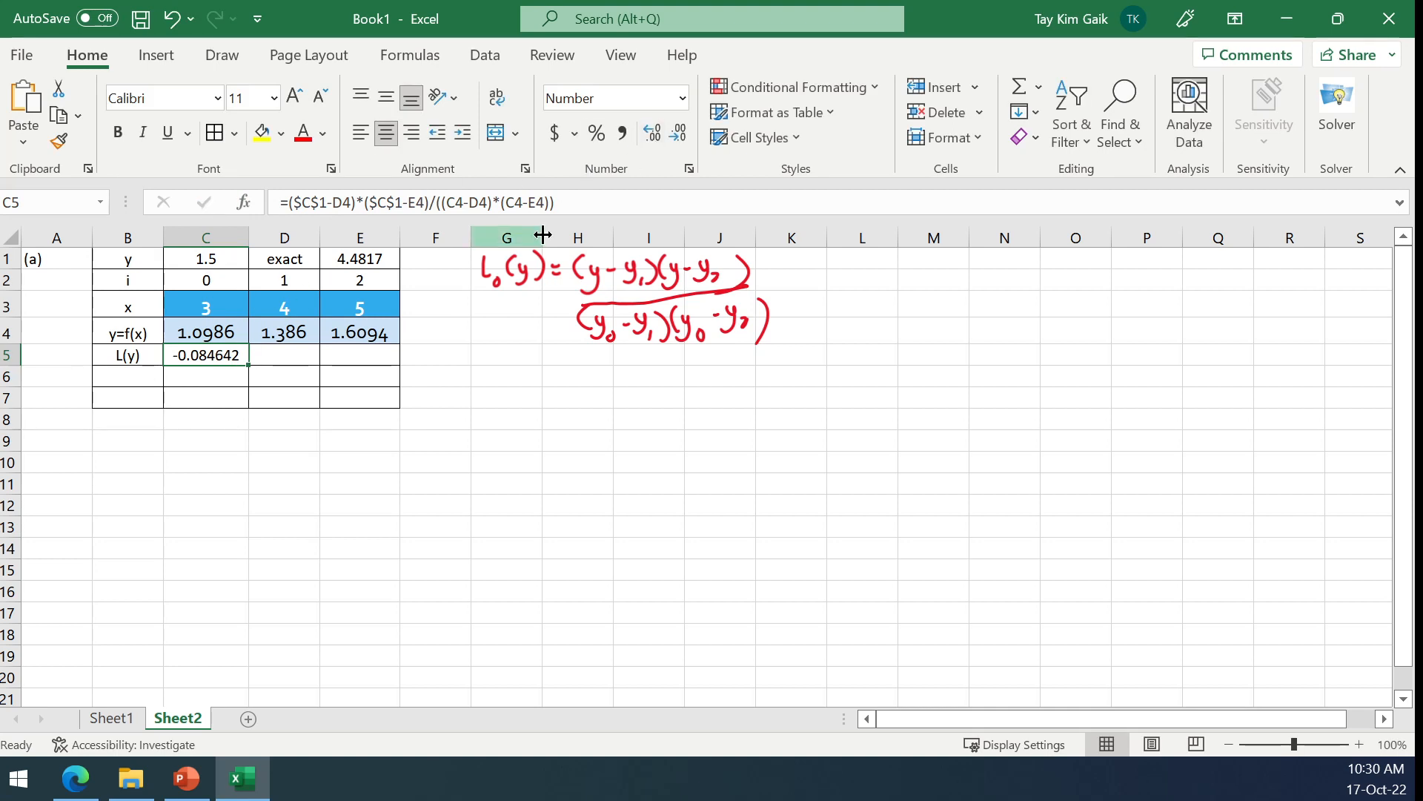
click(679, 135)
click(678, 135)
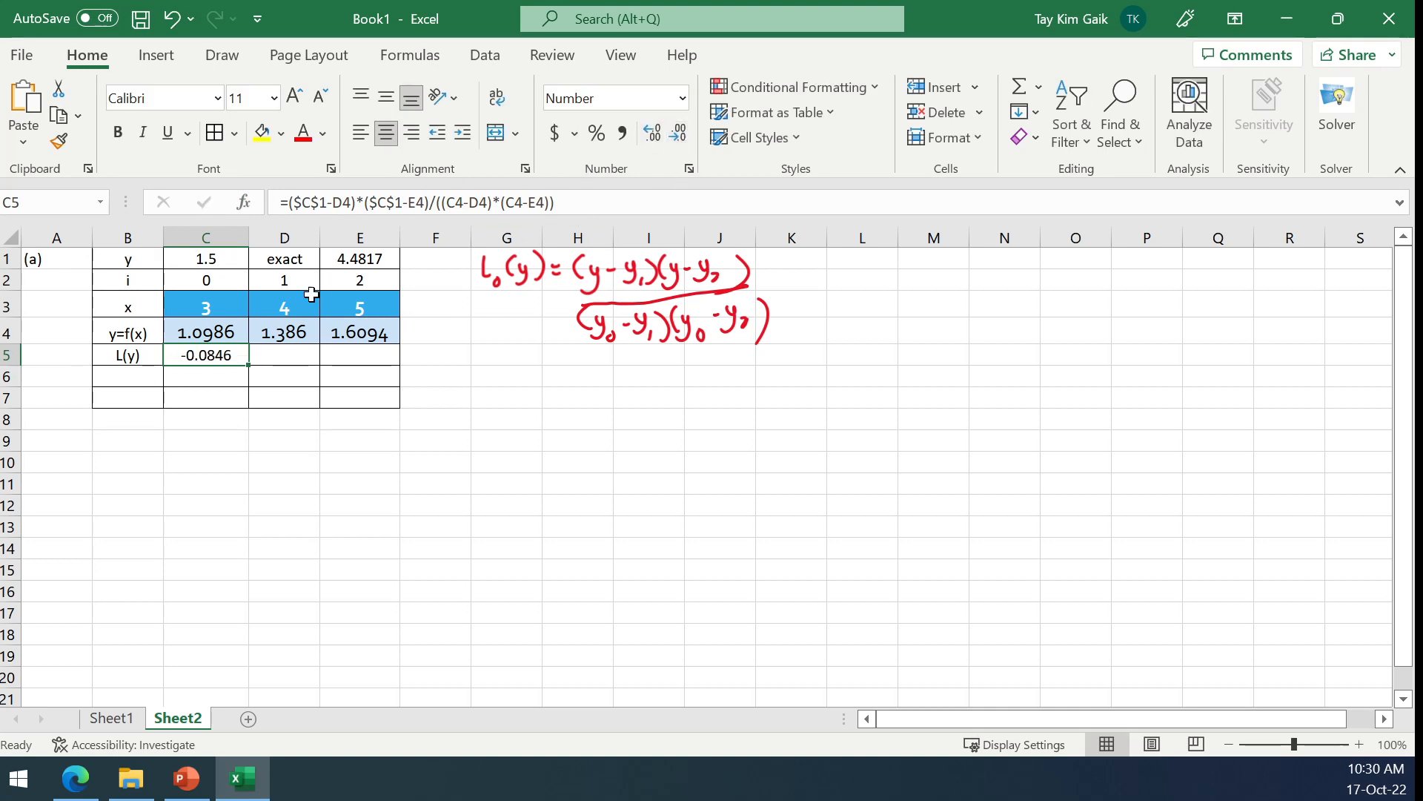
click(308, 205)
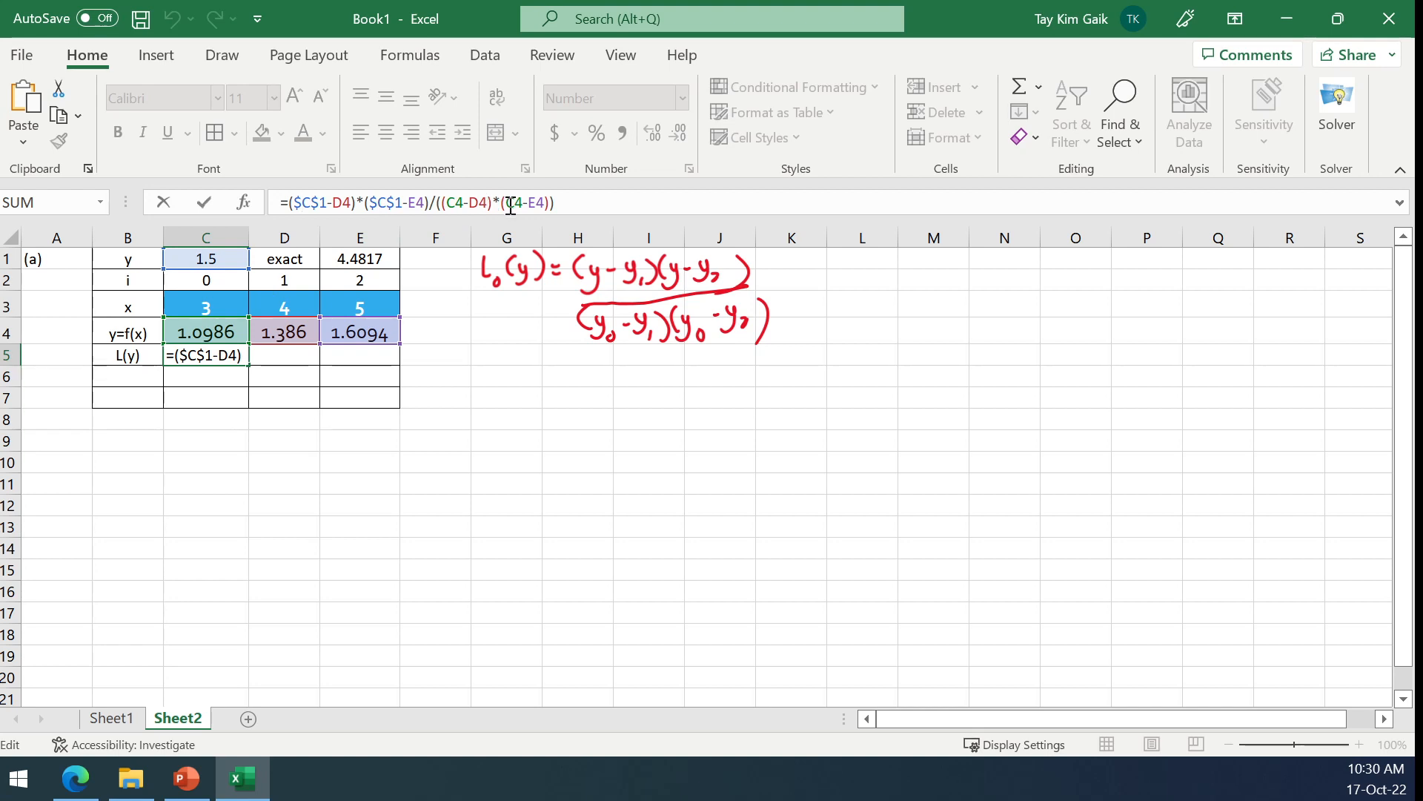
click(204, 201)
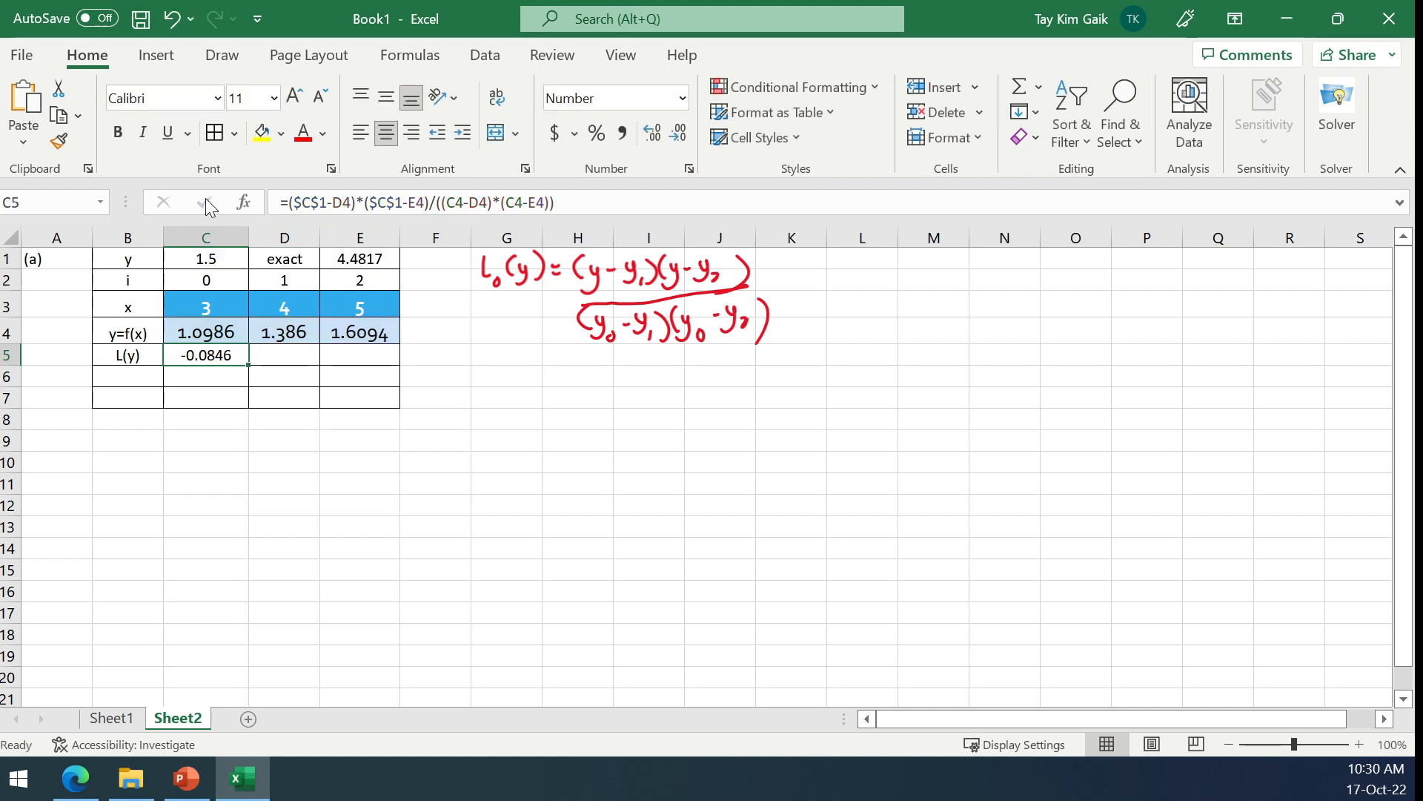
Step: Fill the C5 formula into D5 and move both F4 references to C4, giving =($C$1-E4)*($C$1-C4)/((D4-E4)*(D4-C4))
drag(248, 364, 285, 356)
click(285, 357)
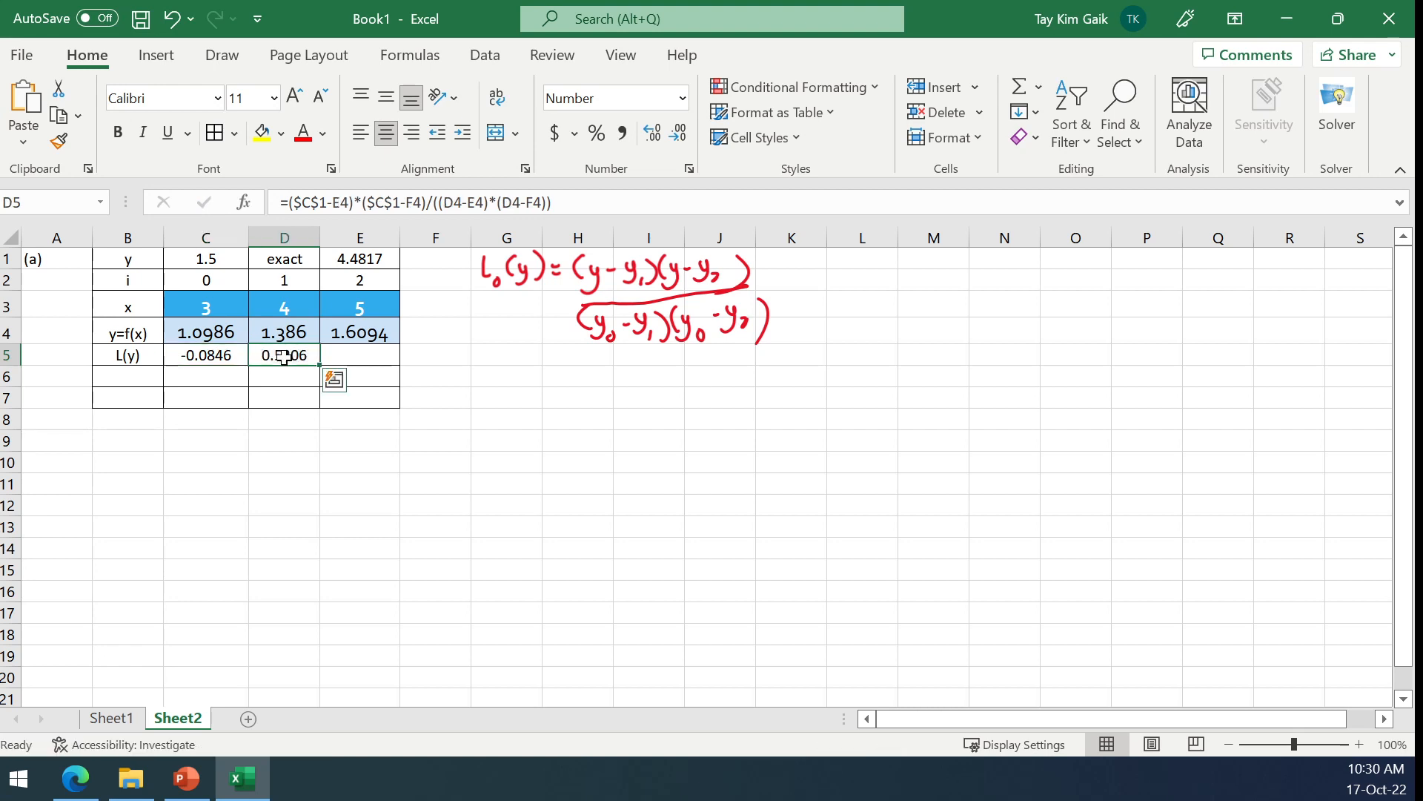
click(346, 202)
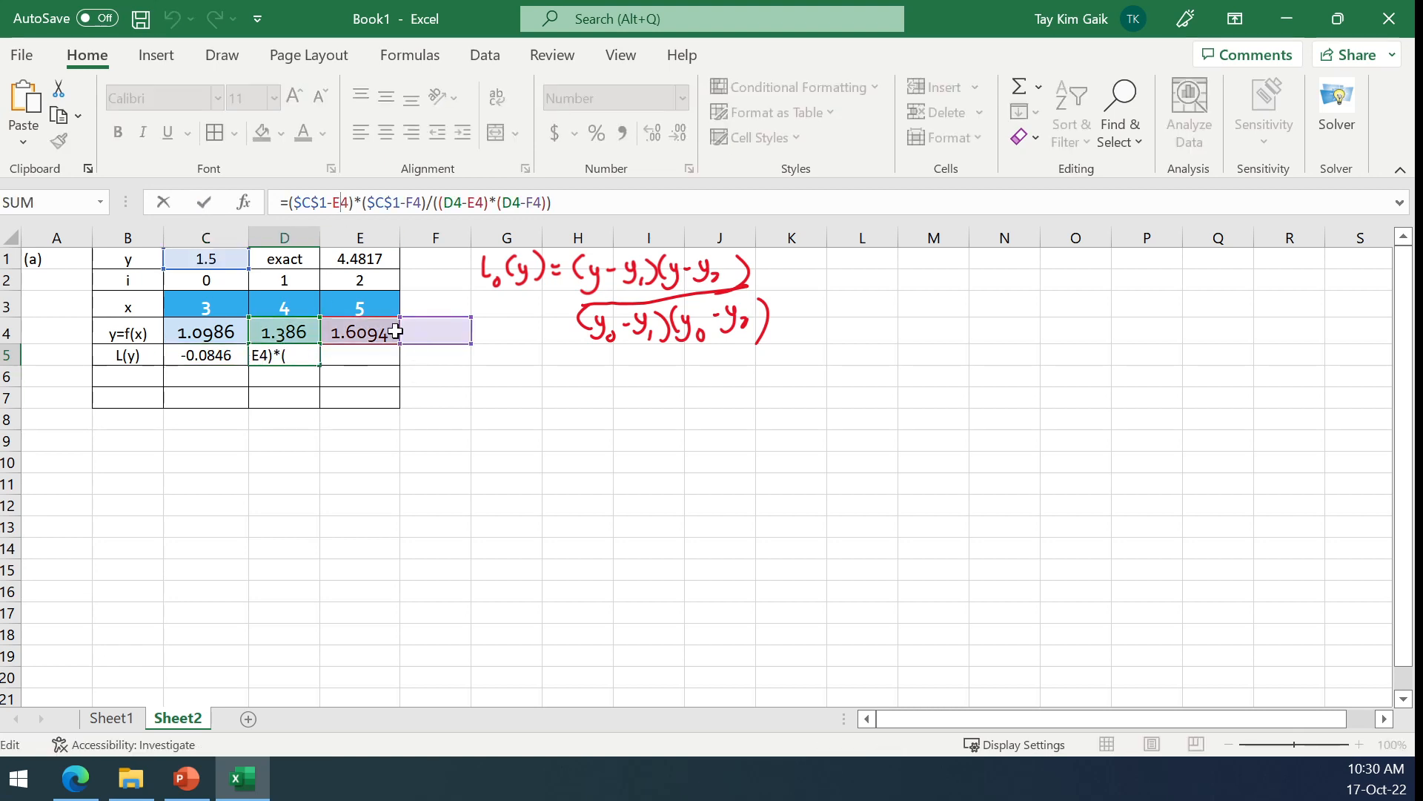
drag(429, 325, 192, 334)
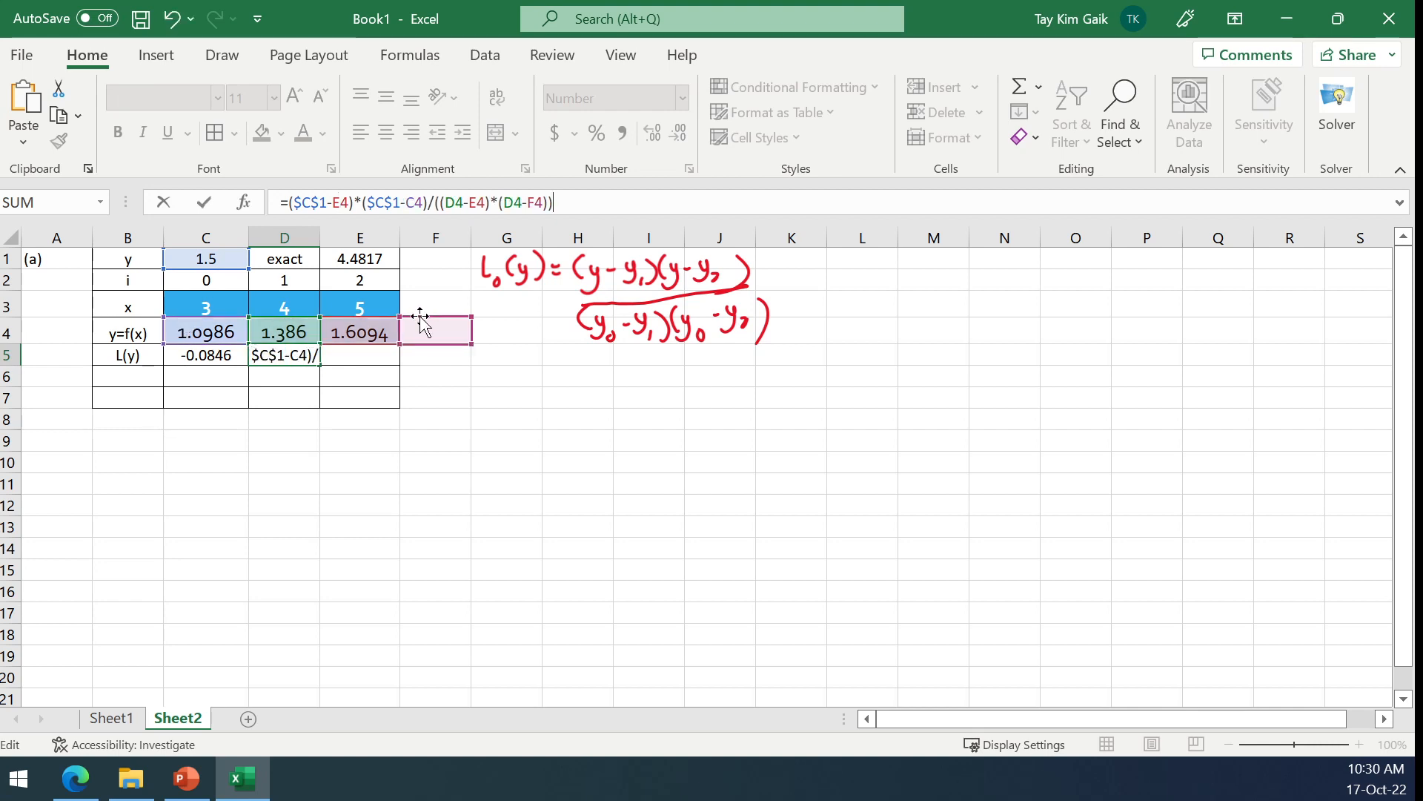
drag(425, 326, 244, 337)
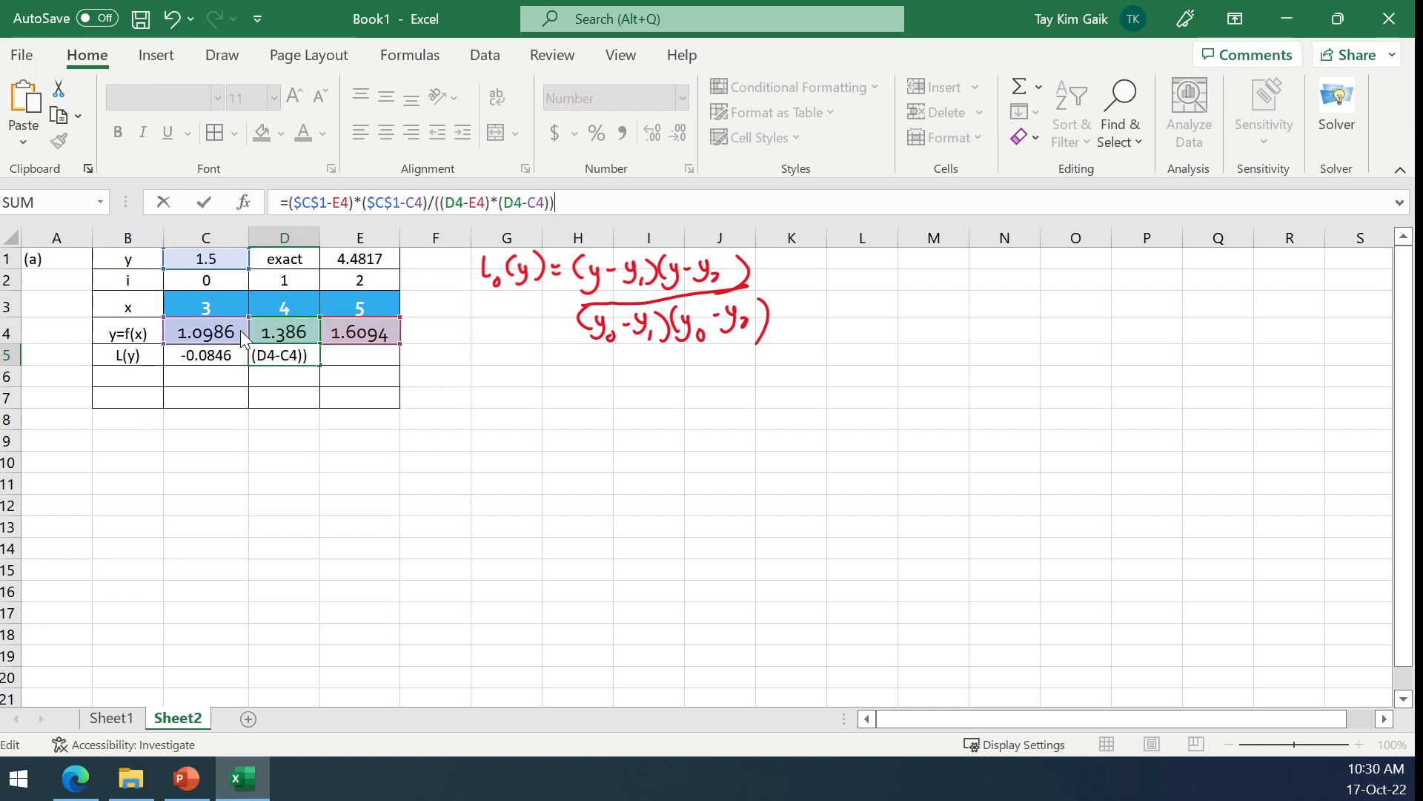
click(204, 202)
Step: Fill the D5 formula into E5 and move both F4 references to C4, giving =($C$1-C4)*($C$1-D4)/((E4-C4)*(E4-D4))
drag(322, 364, 373, 360)
click(367, 356)
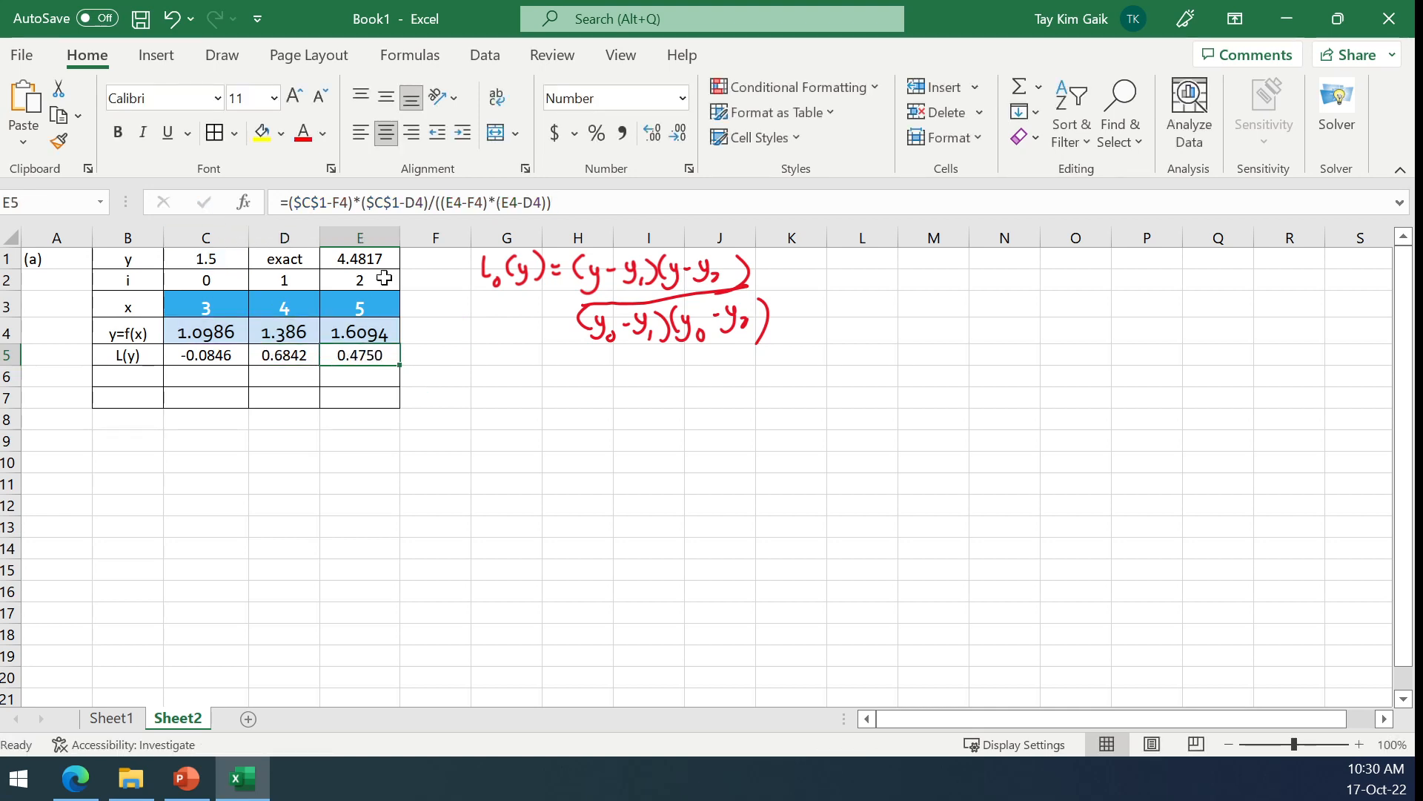
click(393, 202)
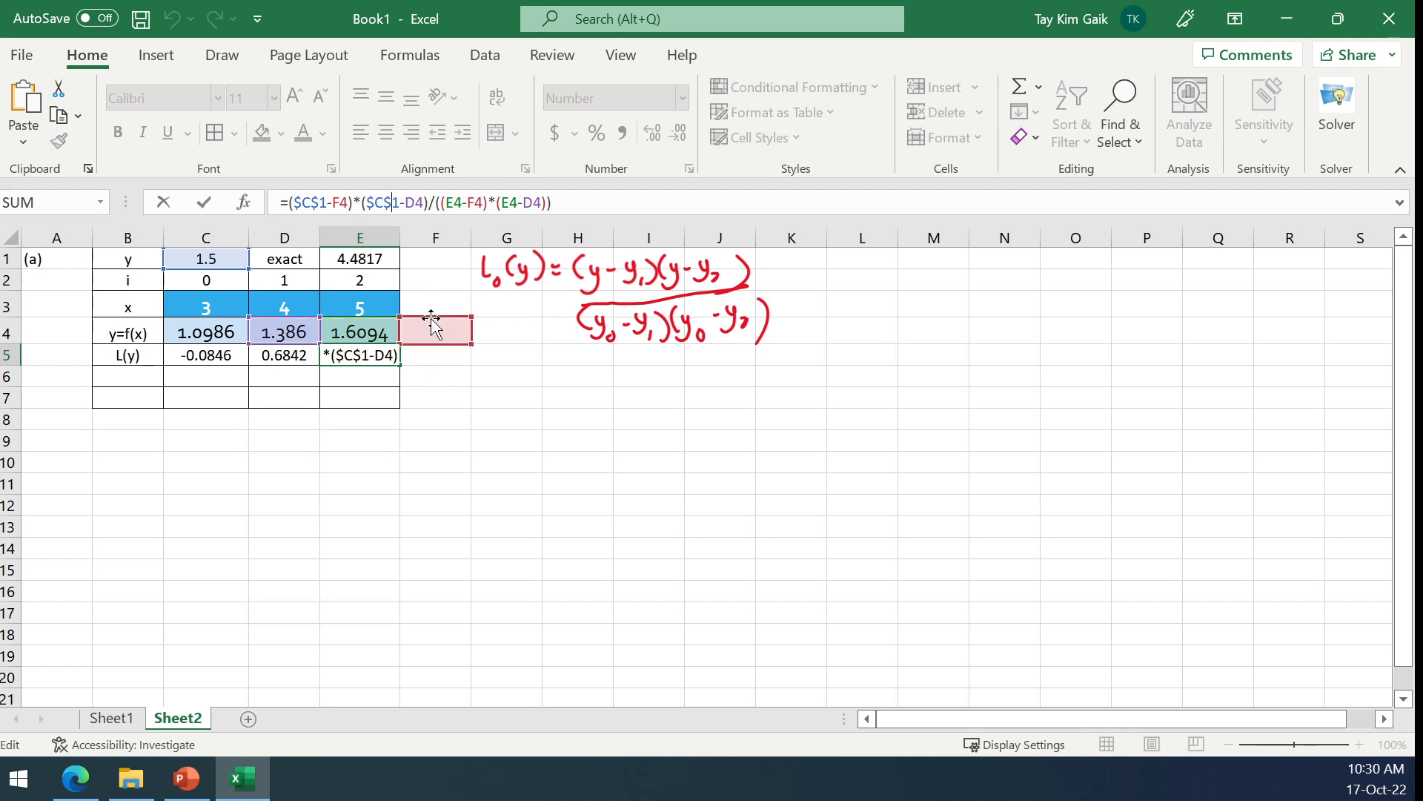
drag(431, 318, 201, 317)
drag(437, 320, 224, 340)
click(205, 202)
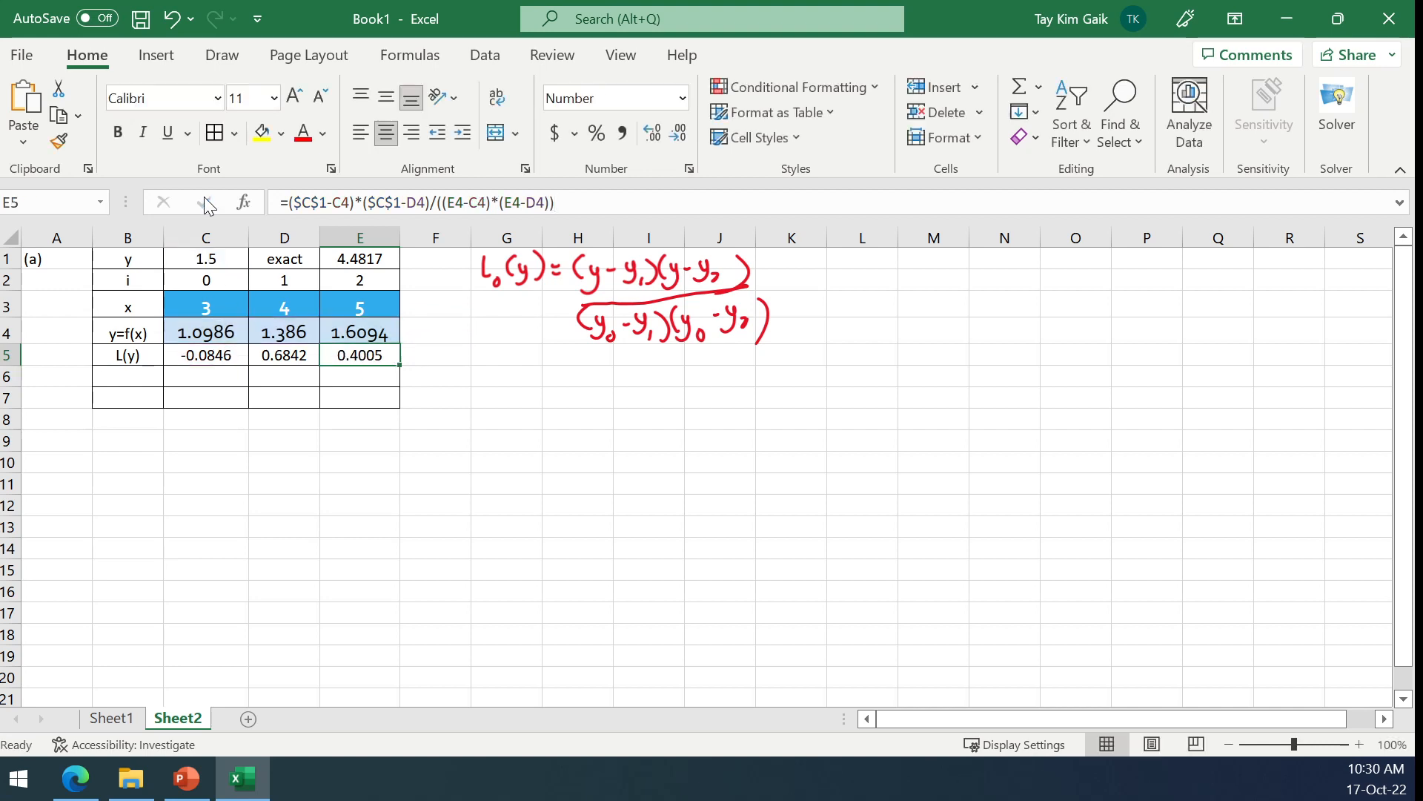
Step: Enter the row label f-1(1.5) in B6, below L(y)
click(133, 377)
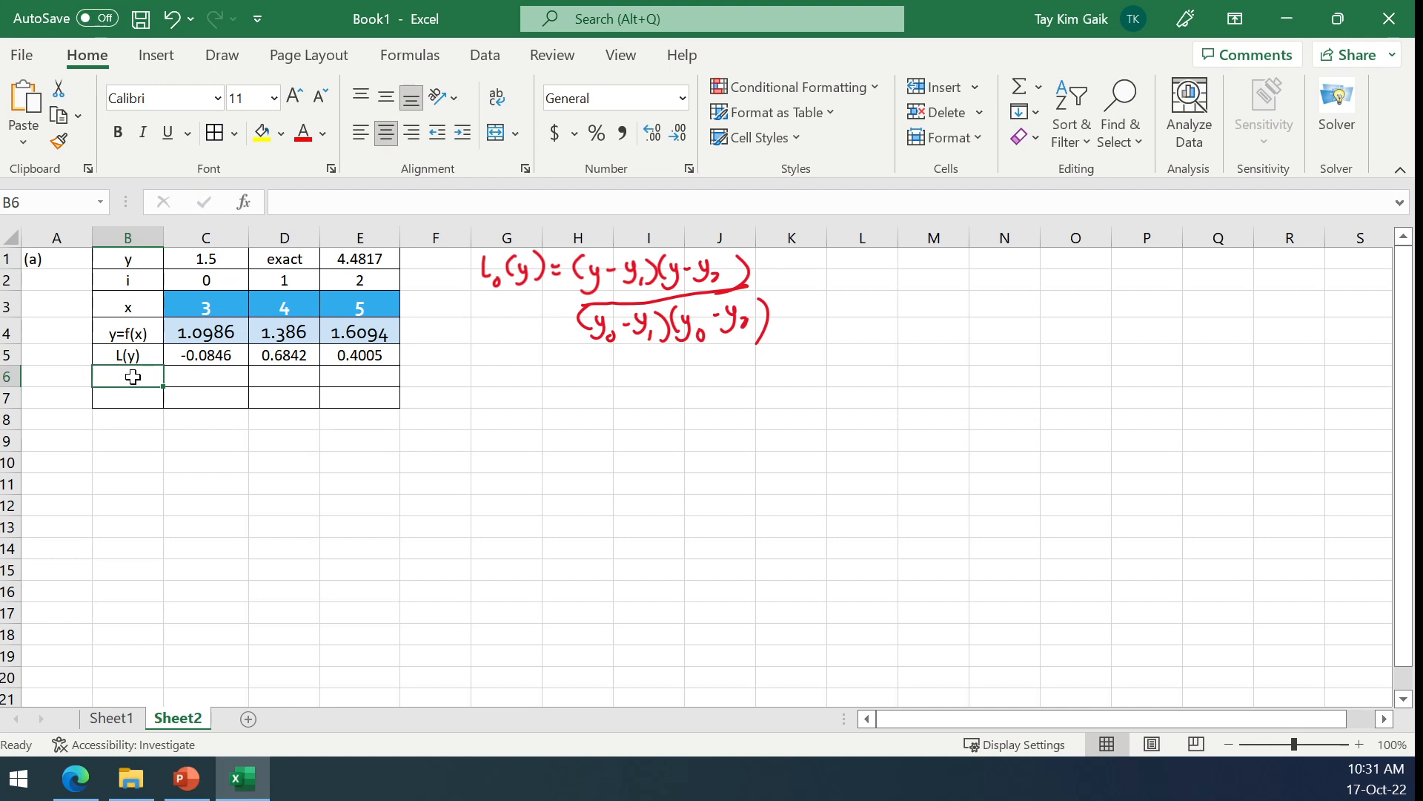
text(f)
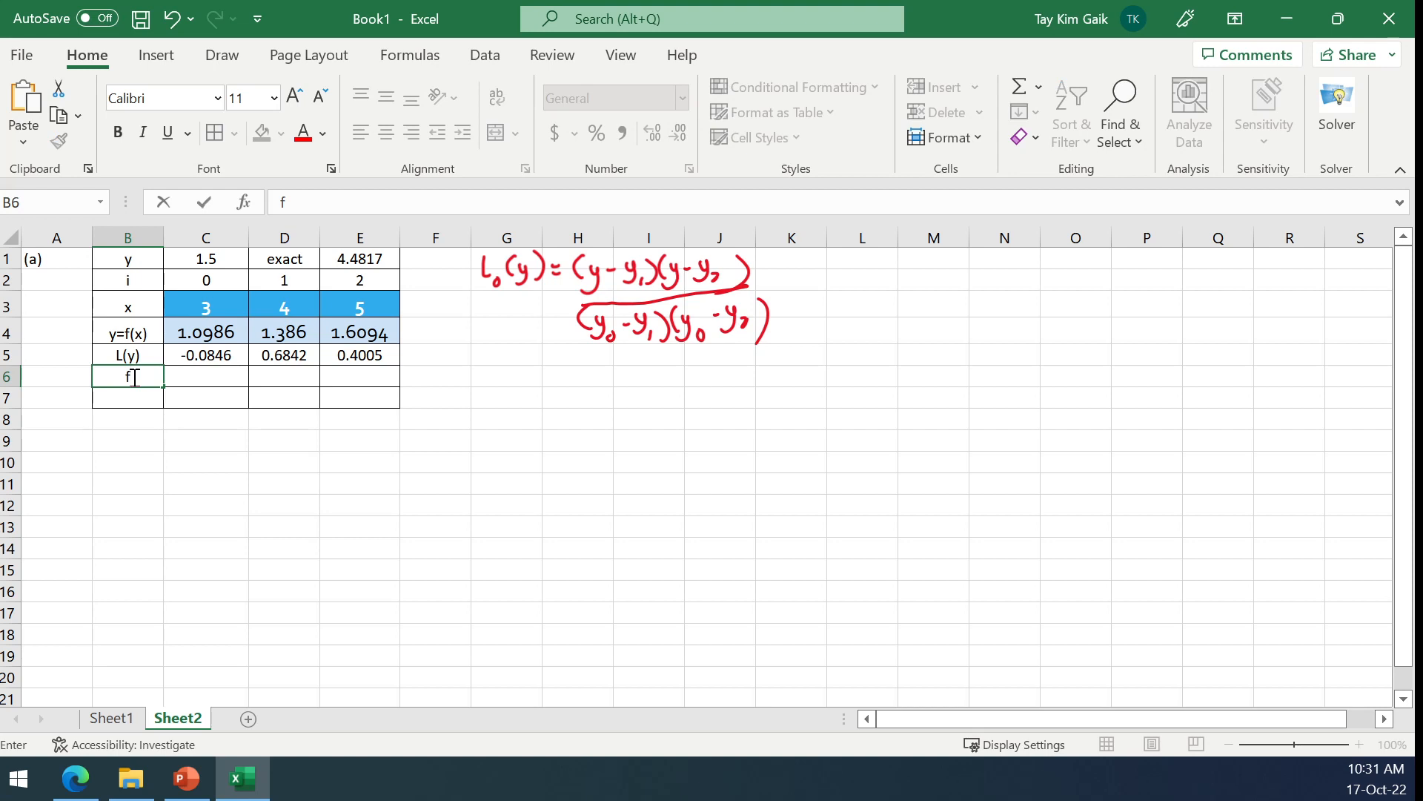
text(-1(1.5))
Step: Format the -1 in the B6 label as superscript
drag(123, 379, 124, 378)
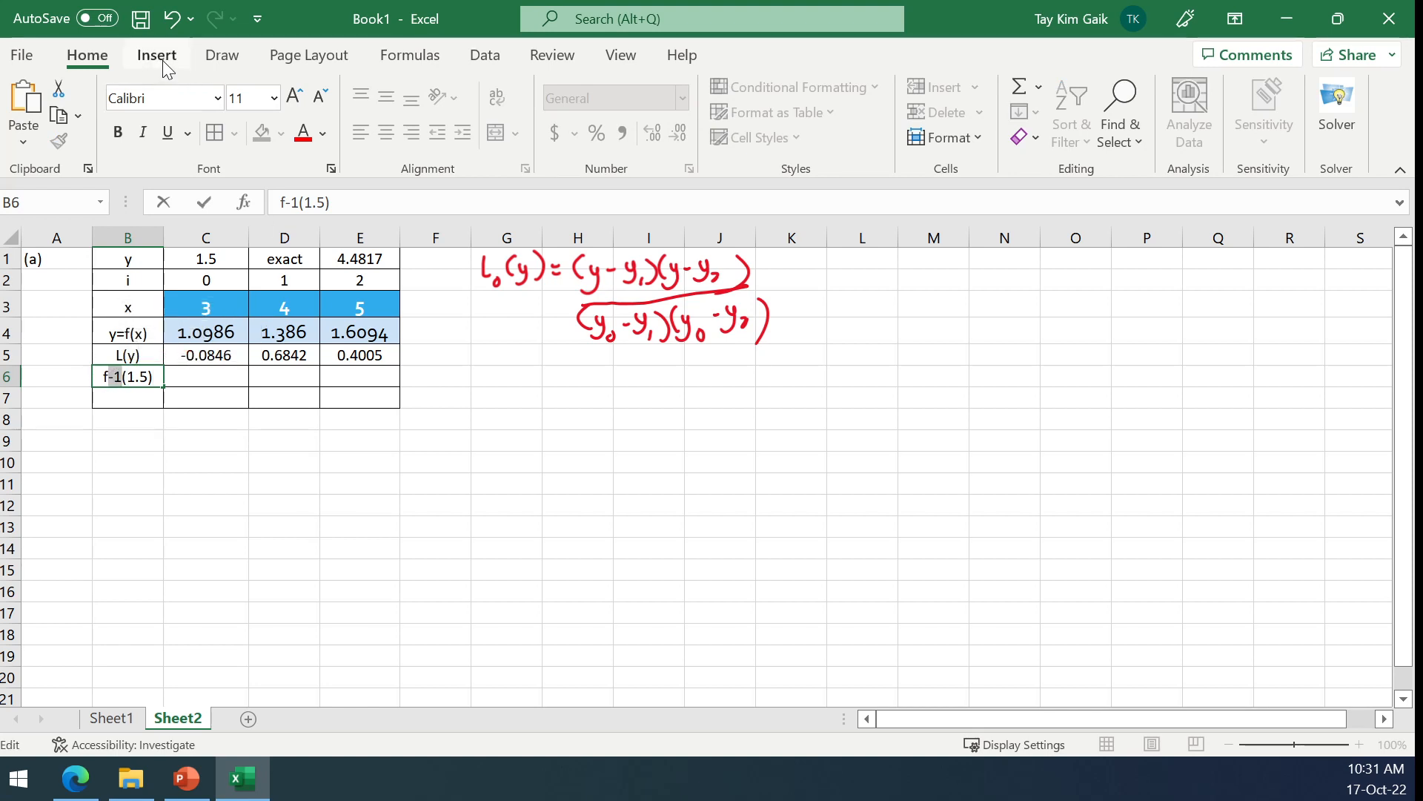
click(945, 139)
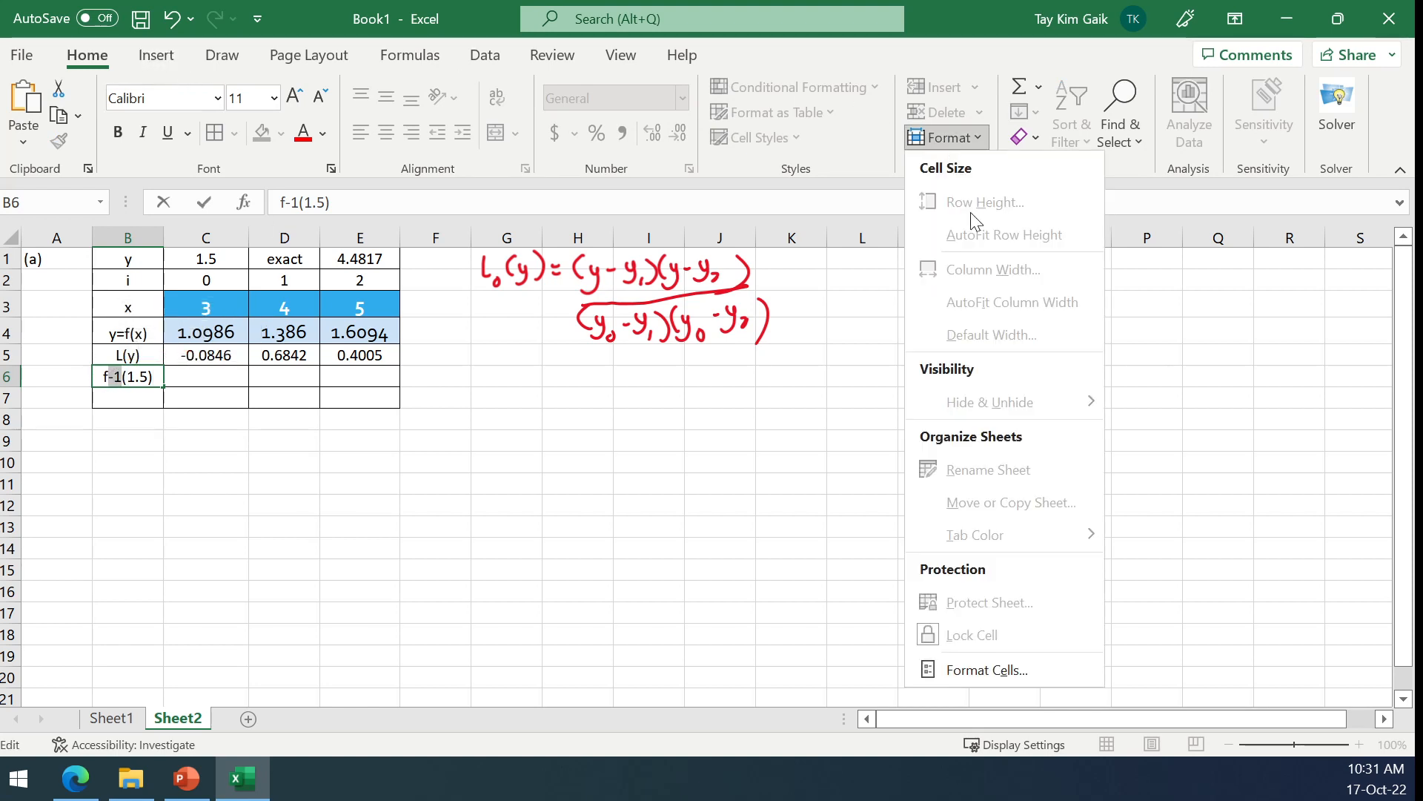
click(1026, 669)
click(669, 404)
click(990, 611)
click(475, 575)
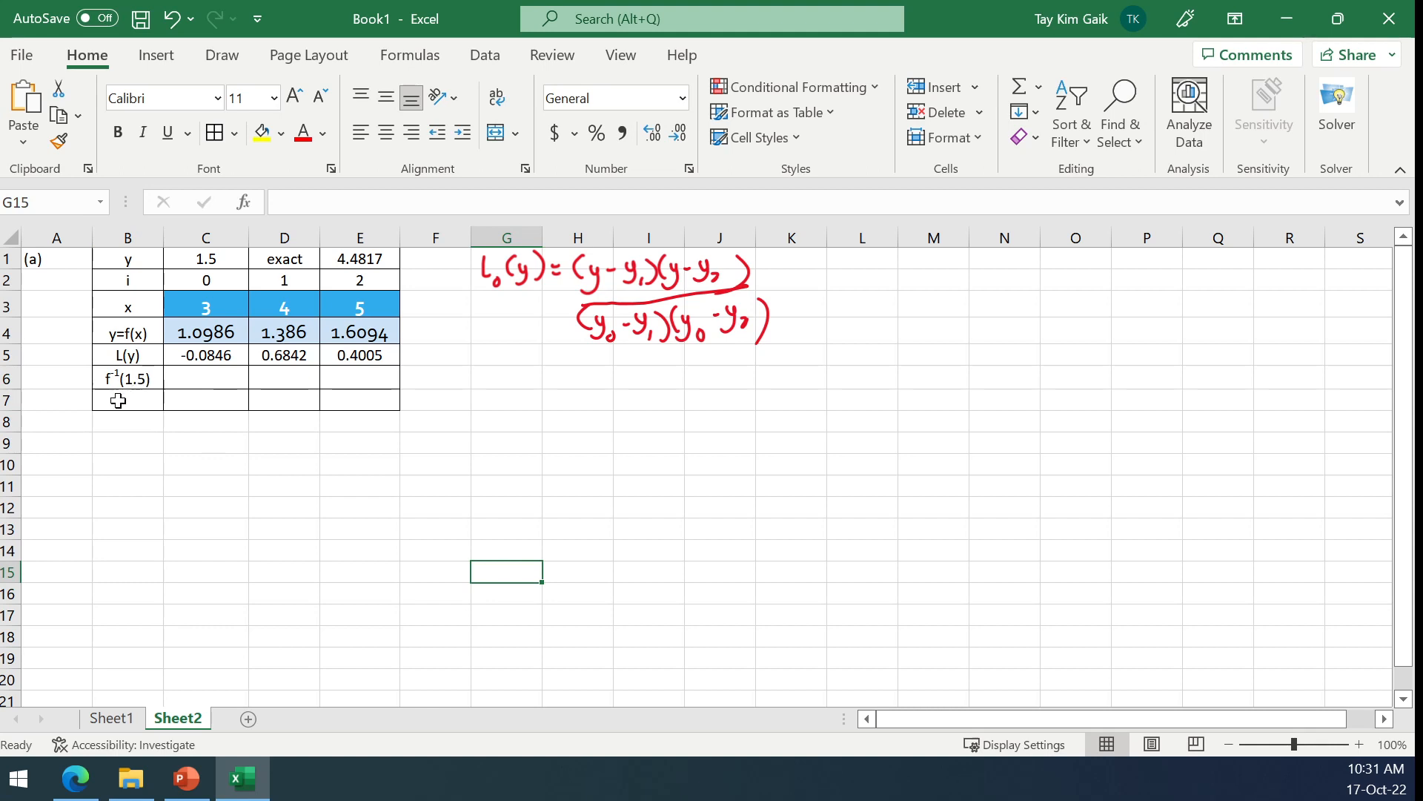
Step: Handwrite x = f-1(1.5) = L0(y)x0 + L1(y)x1 + L2(y)x2 in red ink below the L0(y) formula
click(200, 380)
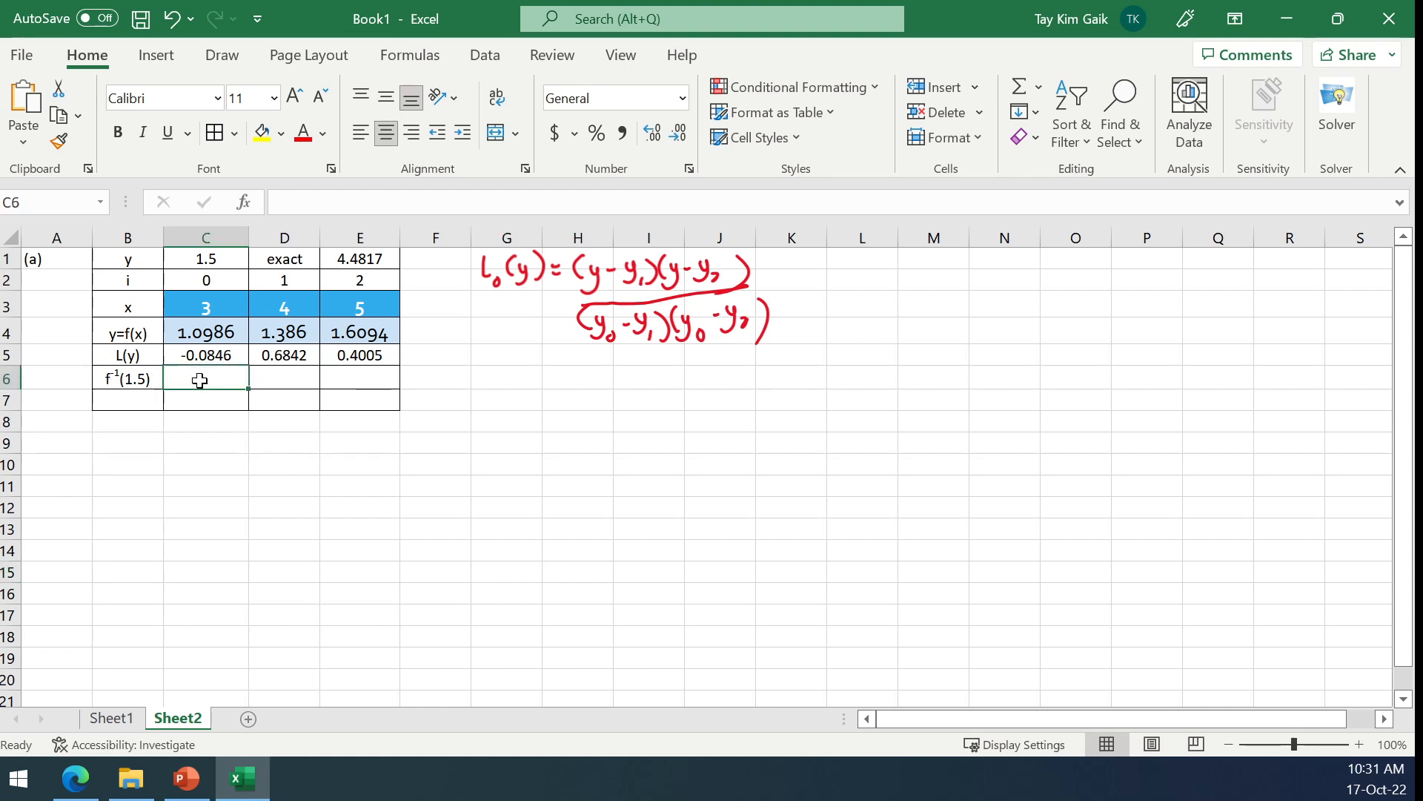
click(224, 58)
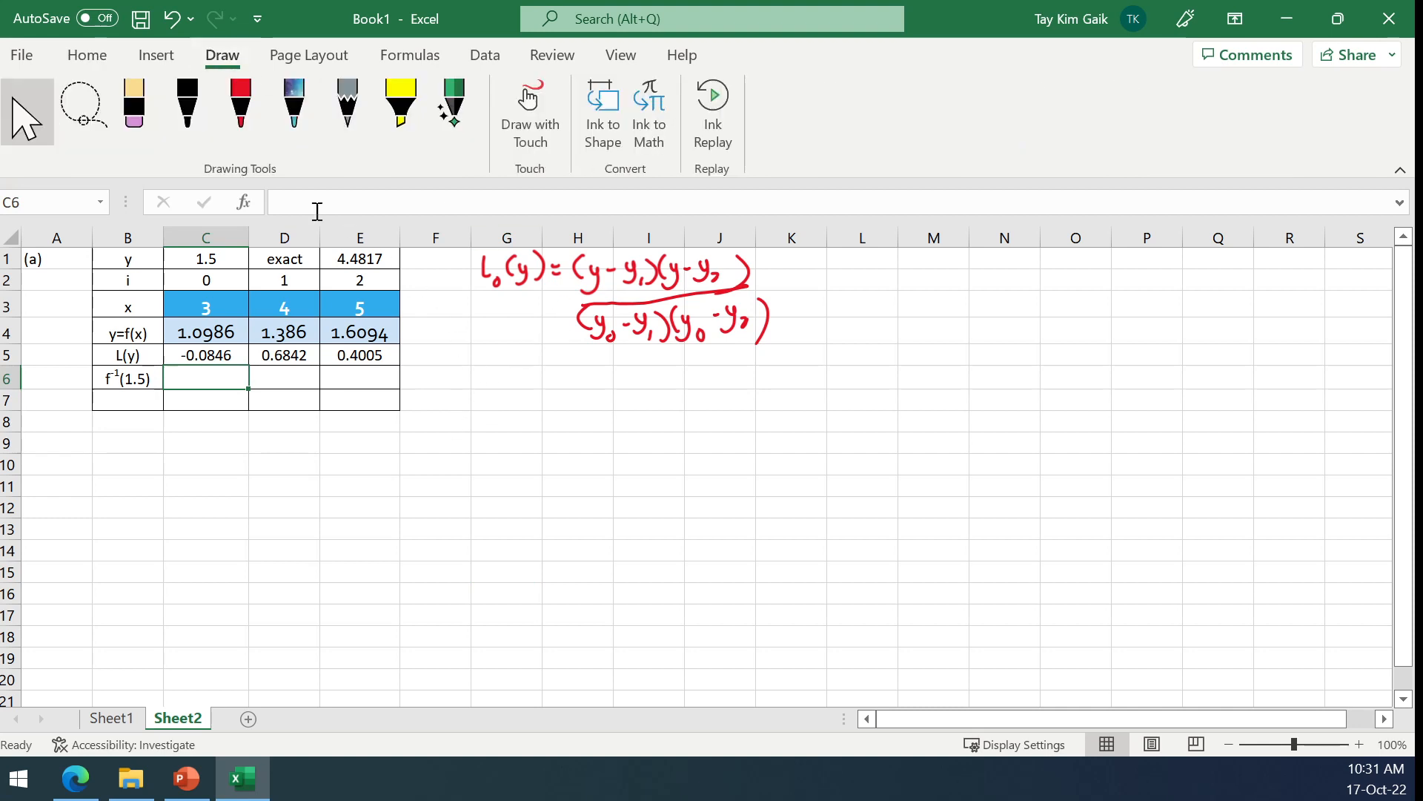
mouse_move(513, 399)
mouse_down()
mouse_move(528, 387)
mouse_move(552, 407)
mouse_move(582, 388)
mouse_move(573, 410)
mouse_move(476, 409)
mouse_move(492, 397)
mouse_up()
drag(484, 405, 494, 403)
drag(601, 391, 607, 391)
mouse_move(600, 396)
mouse_down()
mouse_move(626, 389)
mouse_move(635, 404)
mouse_up()
drag(648, 381, 644, 406)
mouse_move(654, 388)
mouse_down()
mouse_move(657, 412)
mouse_move(697, 393)
mouse_up()
mouse_move(696, 382)
mouse_down()
mouse_move(685, 394)
mouse_move(697, 400)
mouse_move(784, 405)
mouse_up()
mouse_move(794, 389)
mouse_down()
mouse_move(783, 421)
mouse_move(796, 408)
mouse_up()
drag(813, 386, 815, 398)
drag(837, 404, 867, 389)
mouse_move(860, 380)
mouse_down()
mouse_move(859, 401)
mouse_move(933, 404)
mouse_move(933, 424)
mouse_up()
mouse_move(946, 377)
mouse_down()
mouse_move(949, 395)
mouse_move(970, 380)
mouse_move(988, 405)
mouse_up()
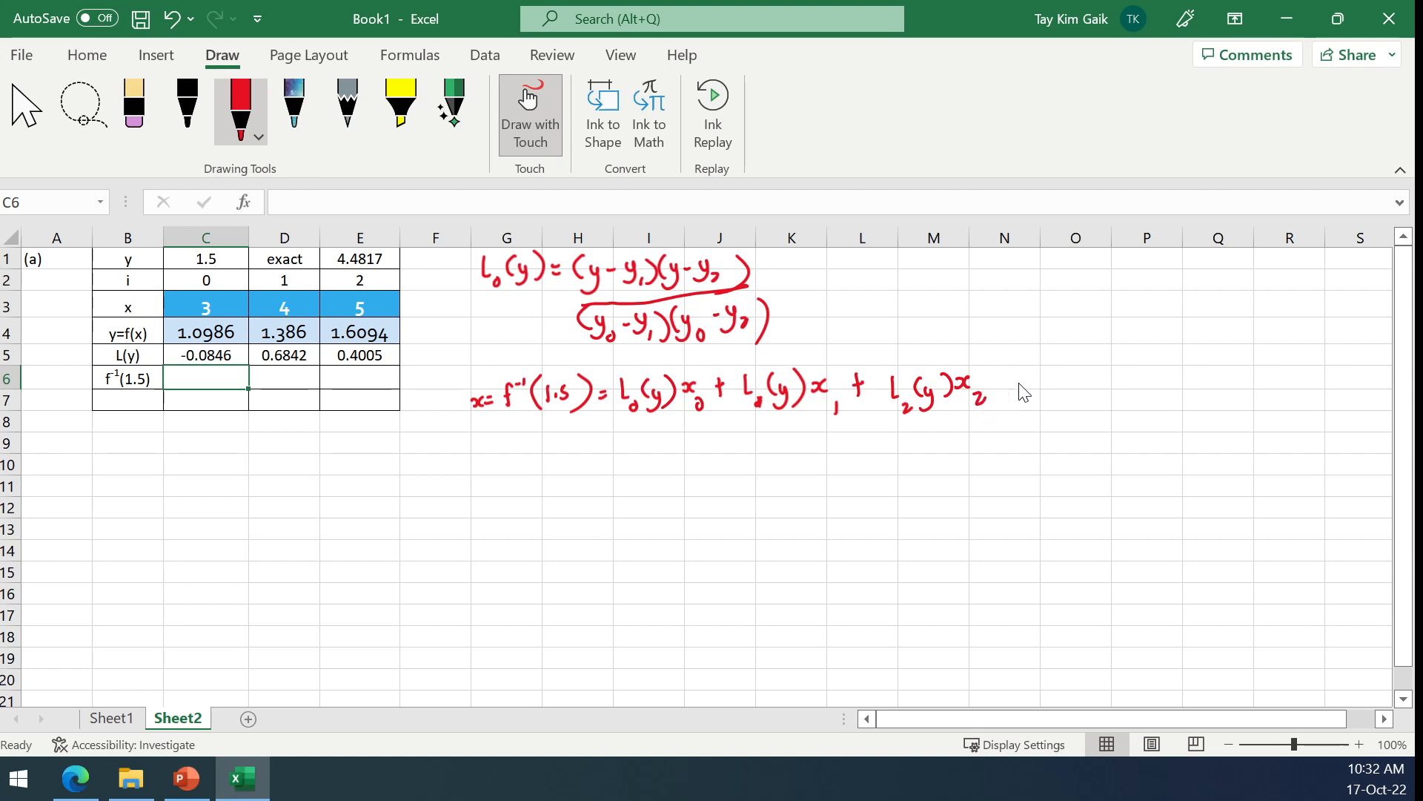
Step: Enter the formula =C5*C3+D5*D3+E5*E3 in C6 to compute f-1(1.5)
text(=)
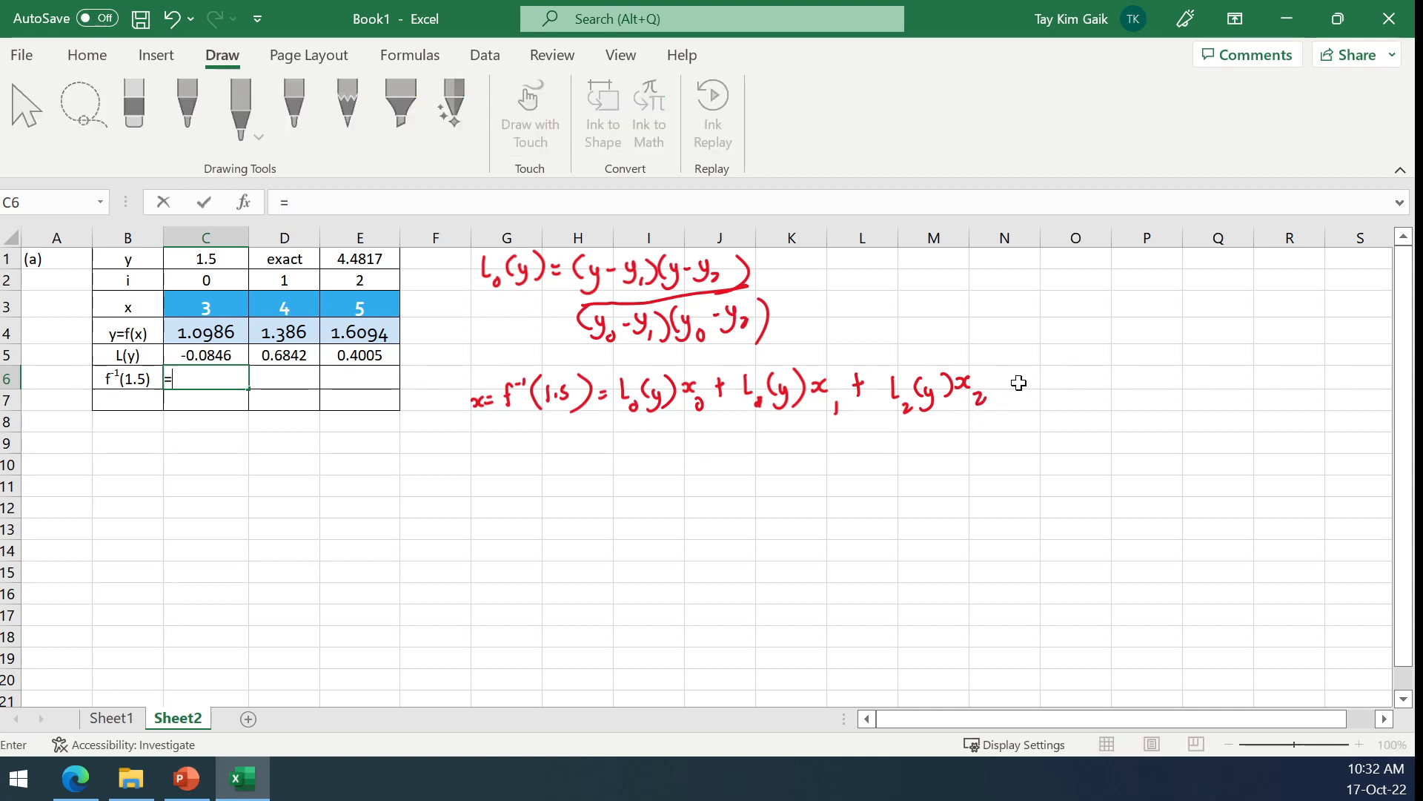
click(230, 357)
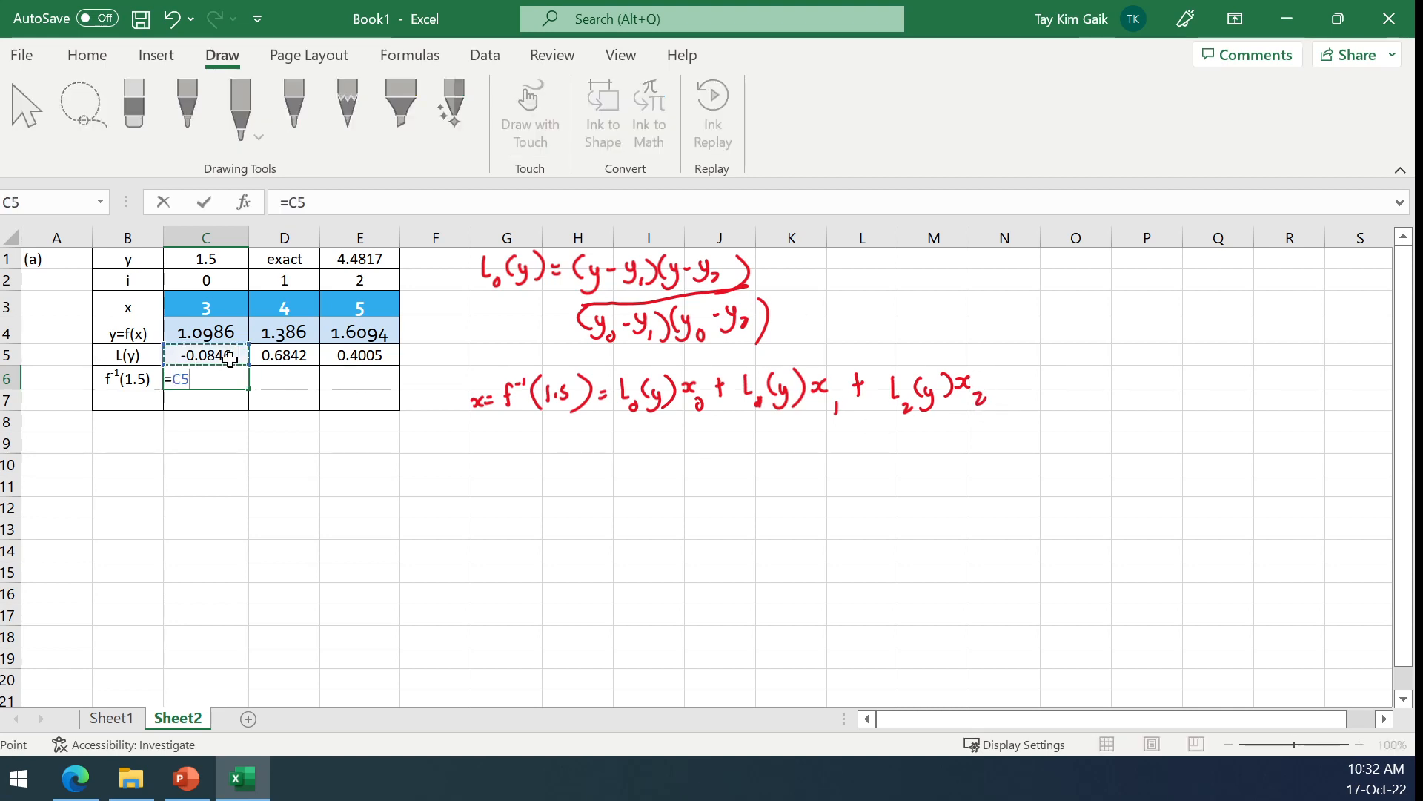
text(*)
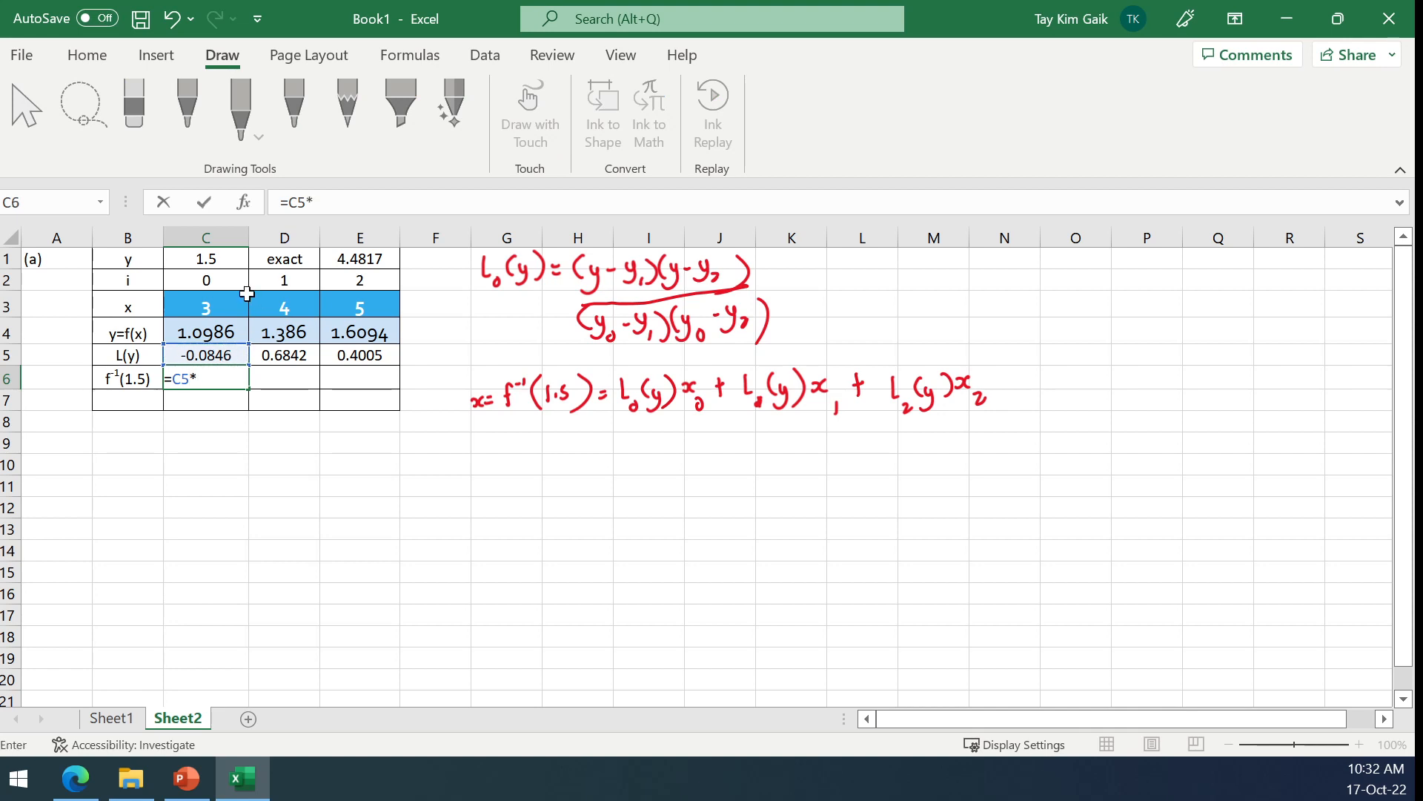
click(228, 310)
text(+)
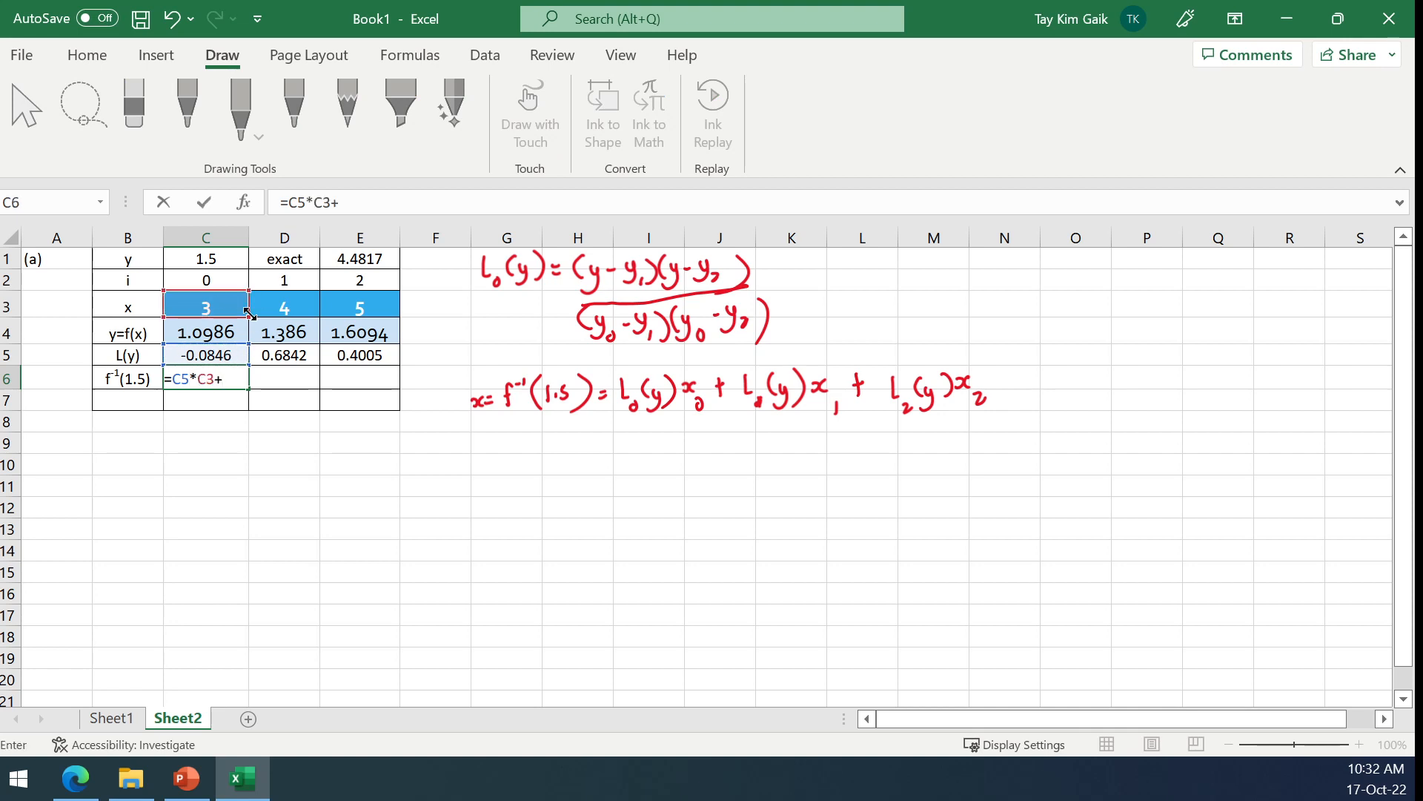
click(287, 357)
text(*)
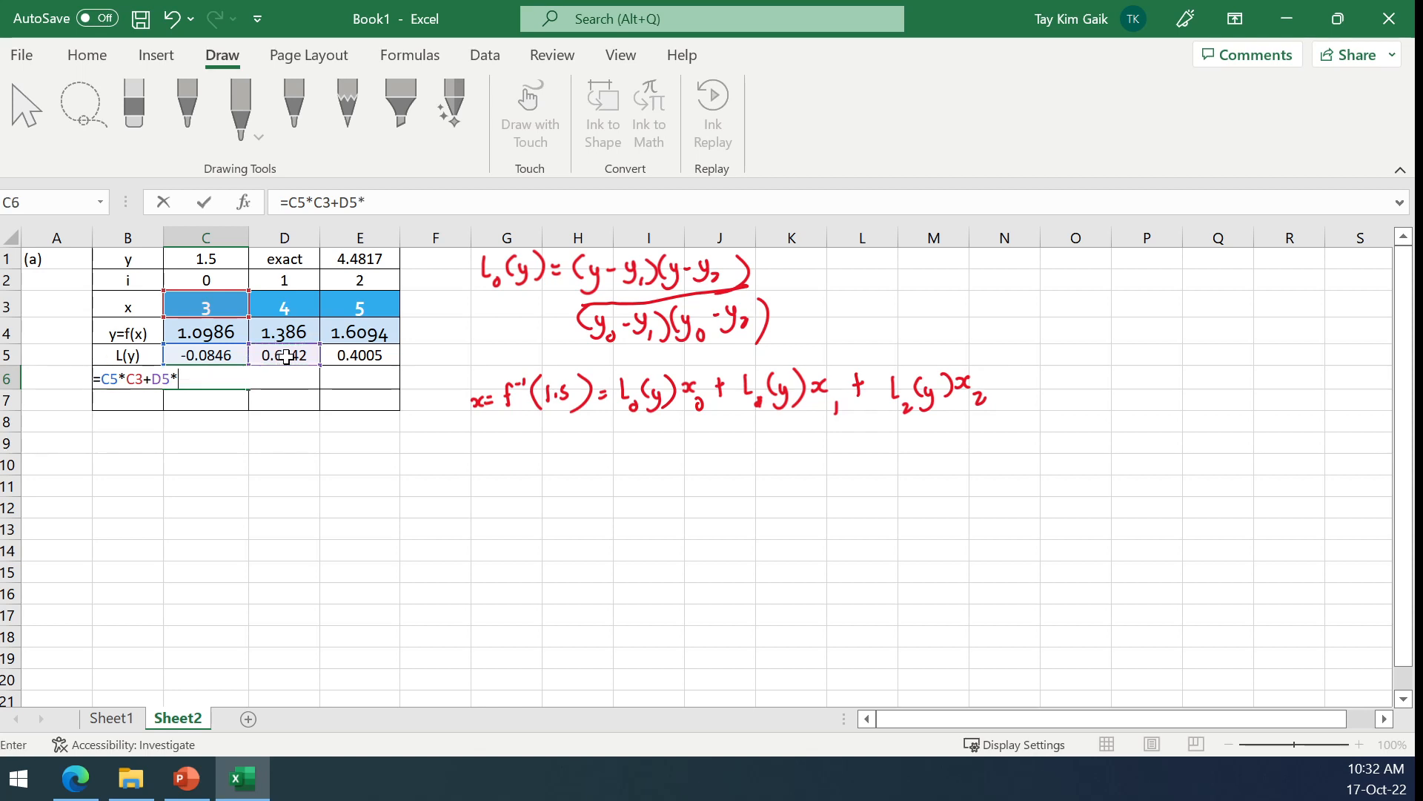
click(285, 304)
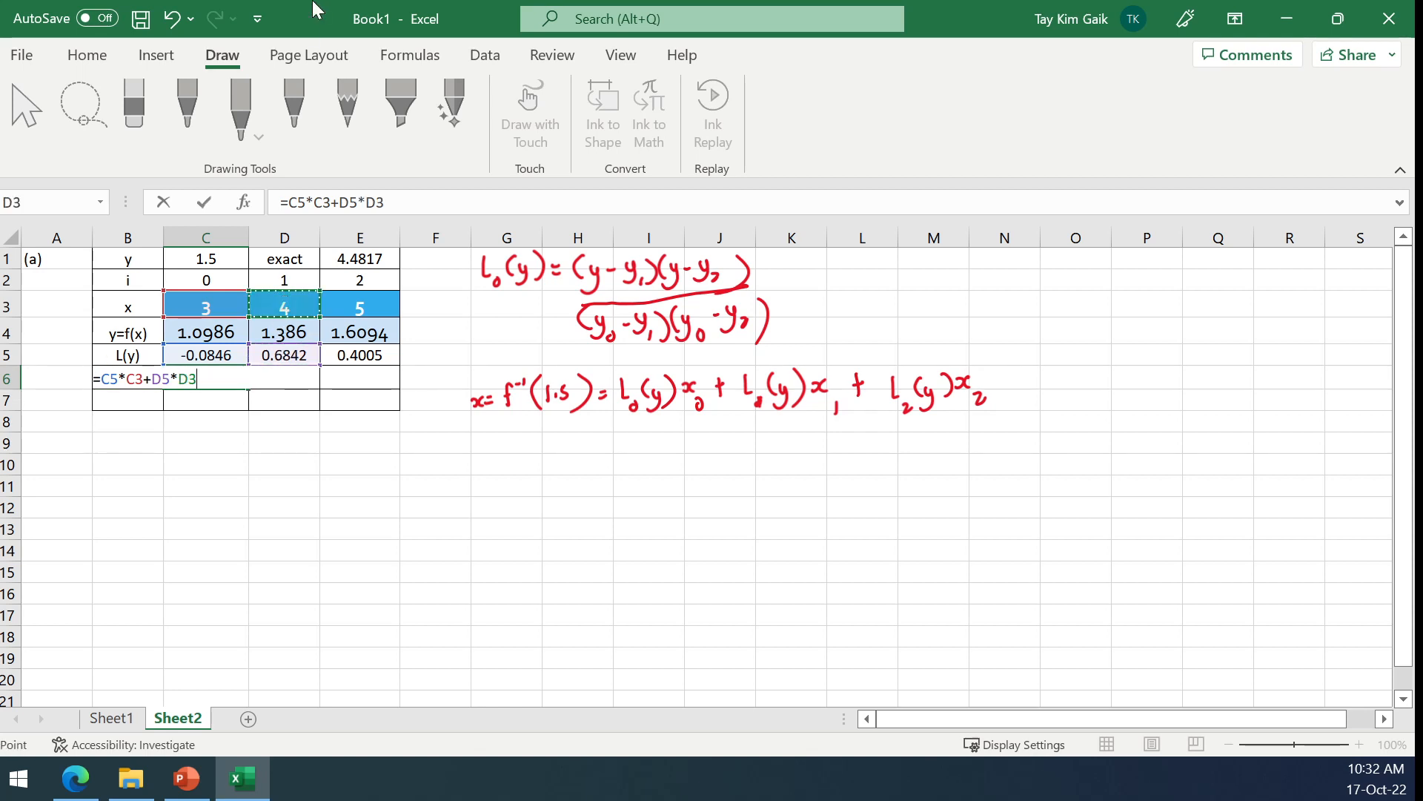
text(+)
click(363, 356)
text(*)
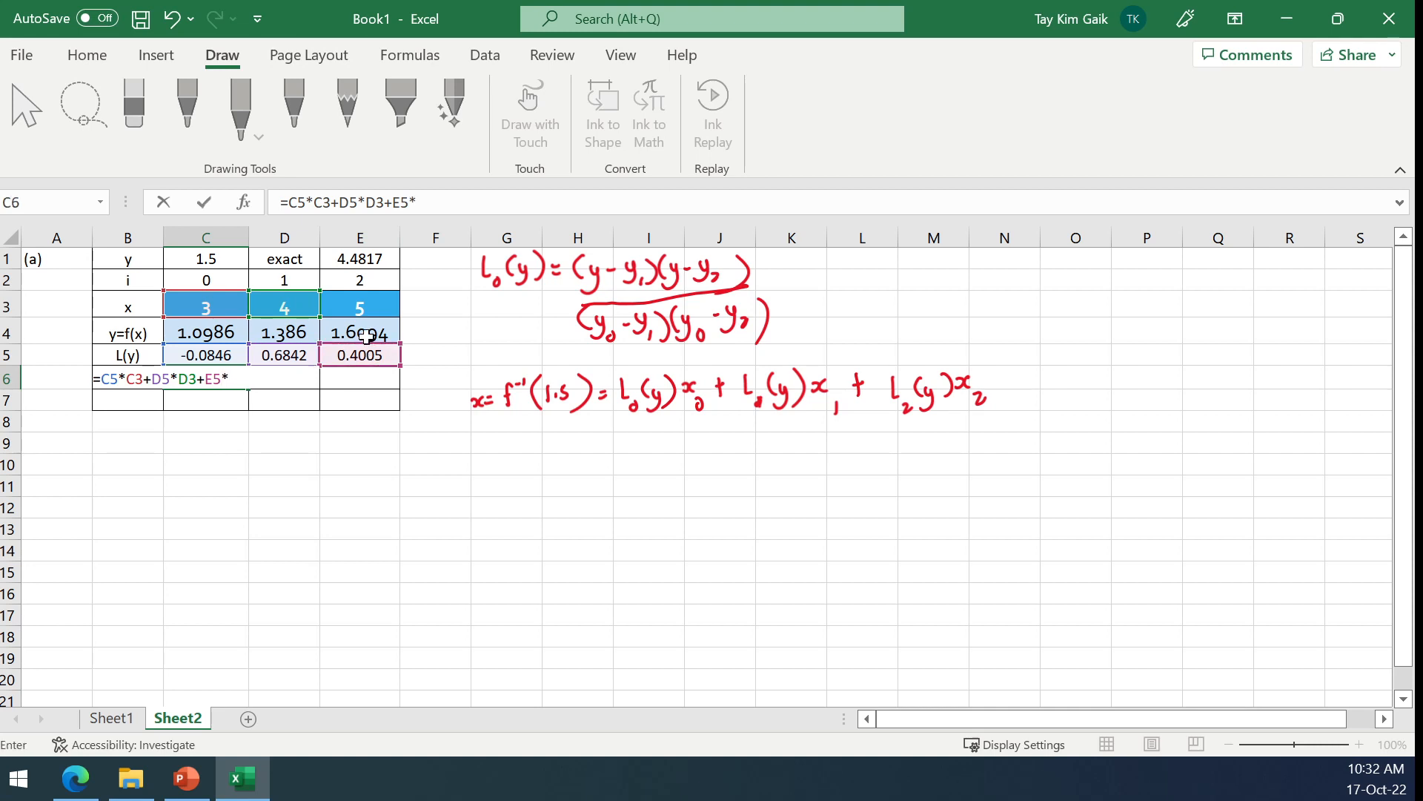
click(361, 308)
key(Return)
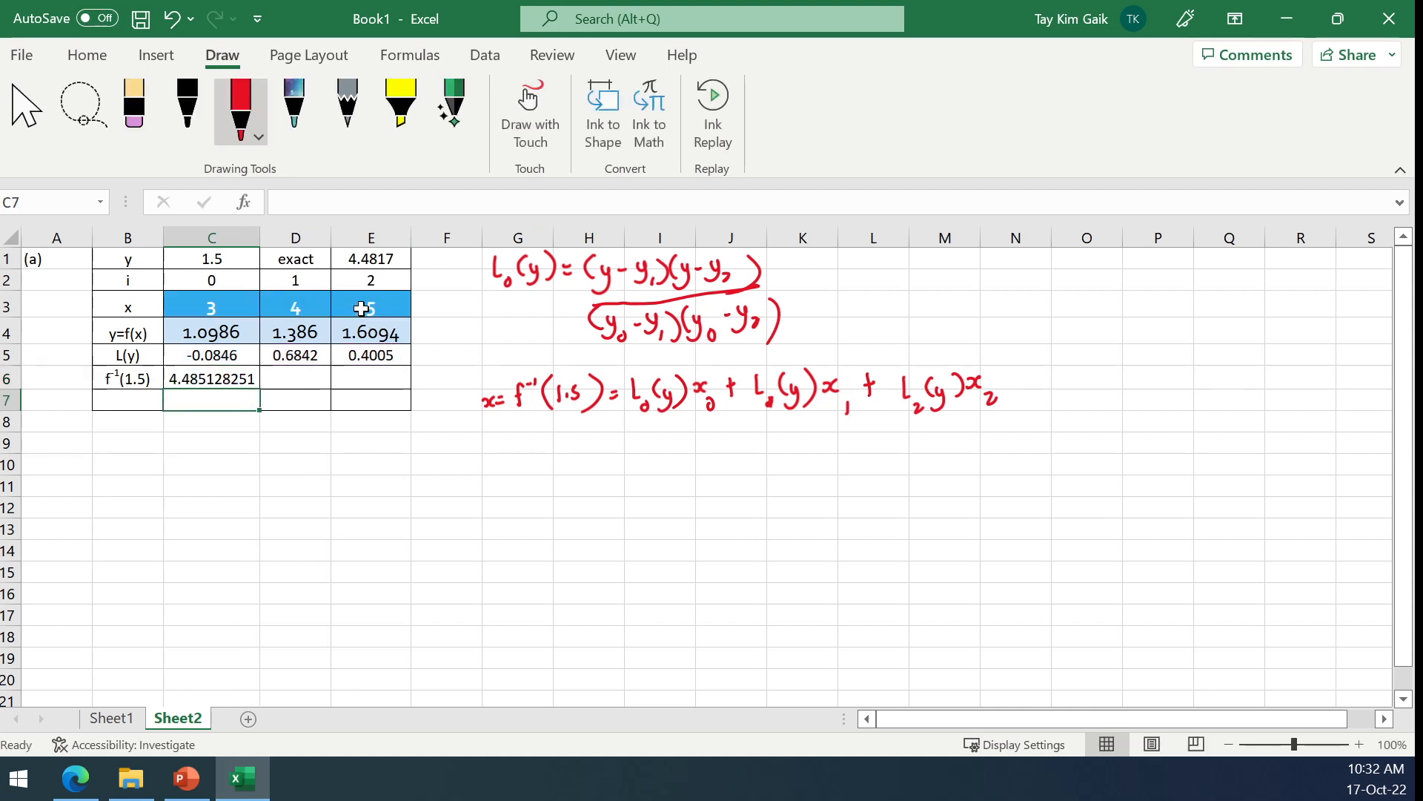
Step: Format the f-1(1.5) result in C6 to four decimal places
click(201, 381)
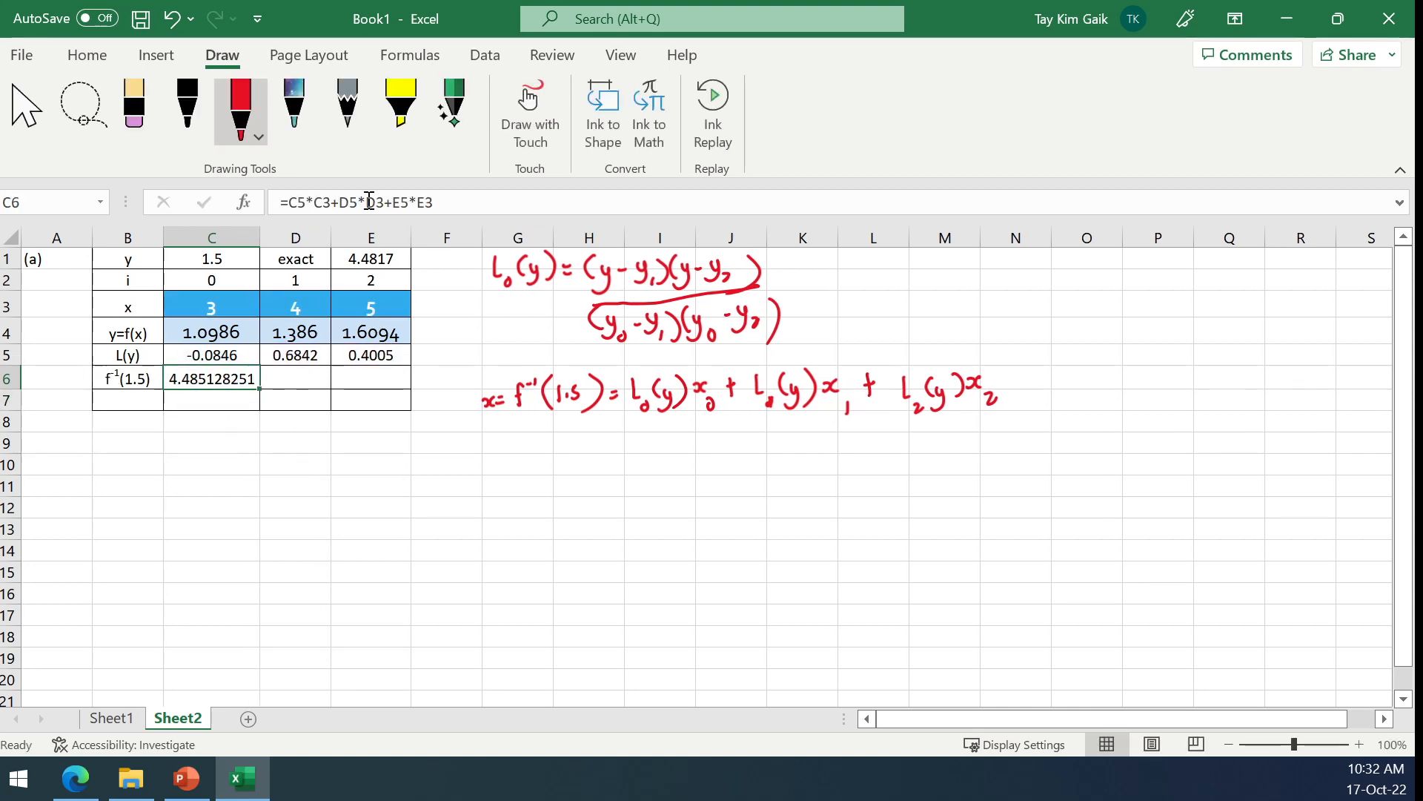
click(87, 57)
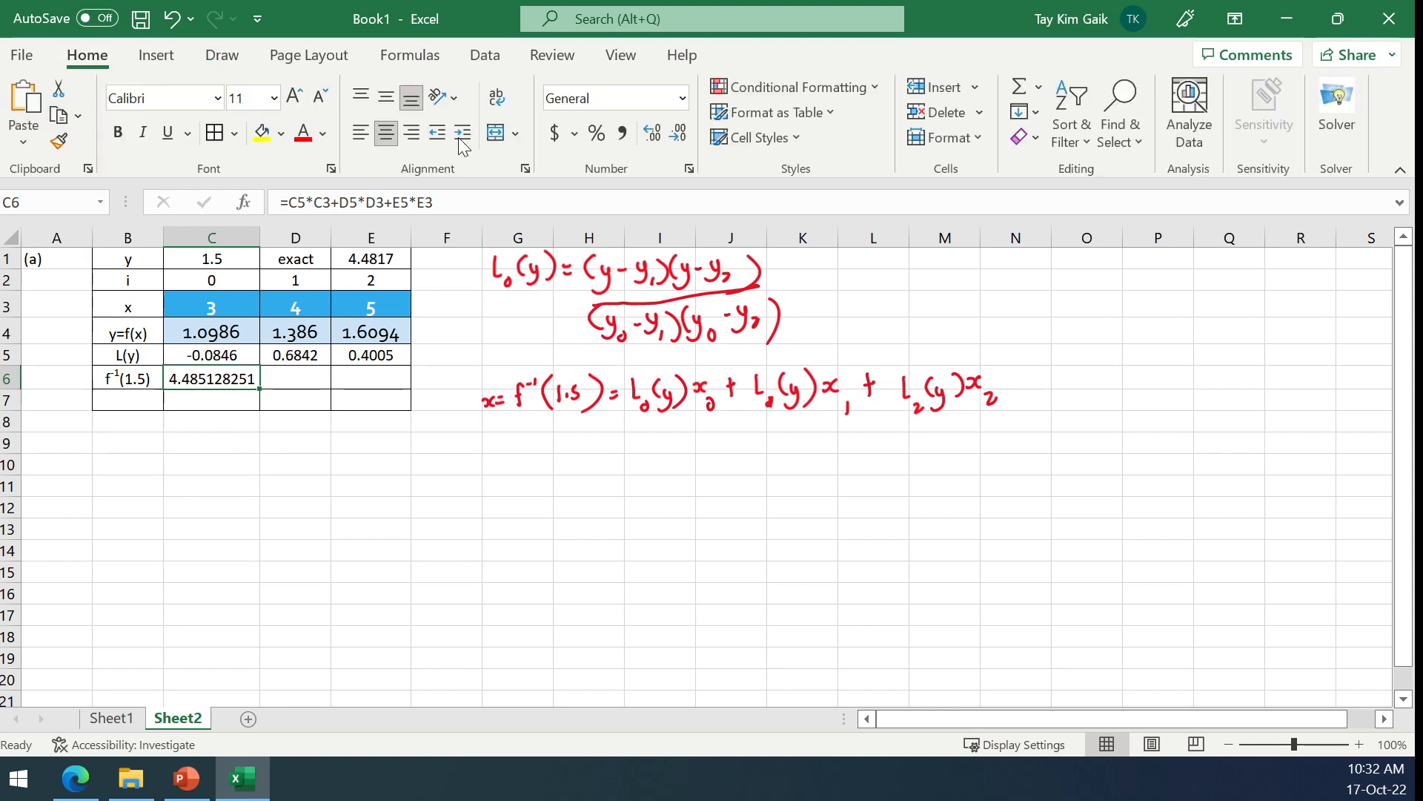
click(676, 134)
click(676, 133)
click(676, 133)
click(676, 133)
click(676, 133)
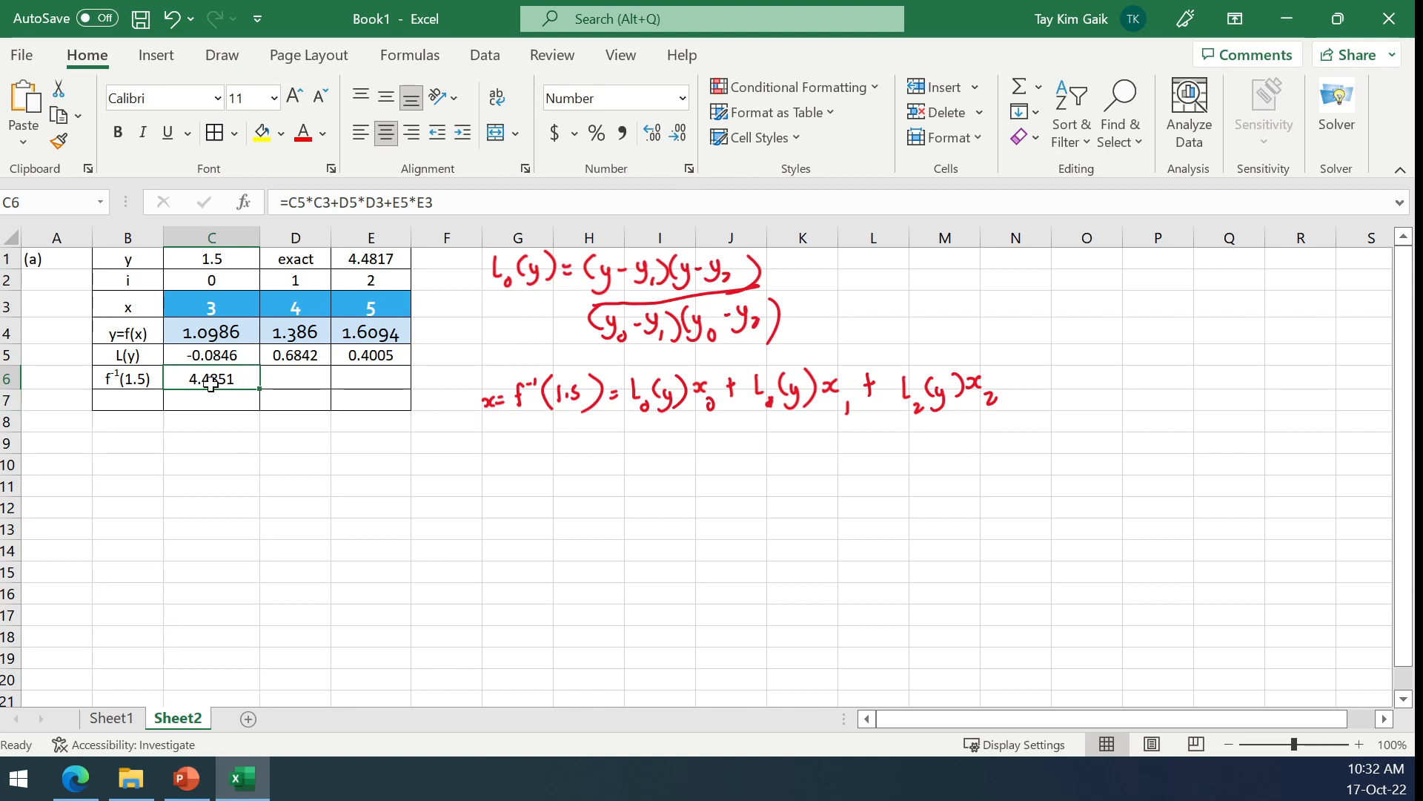
Step: Enter the row label |error| in B7, below f-1(1.5)
click(131, 403)
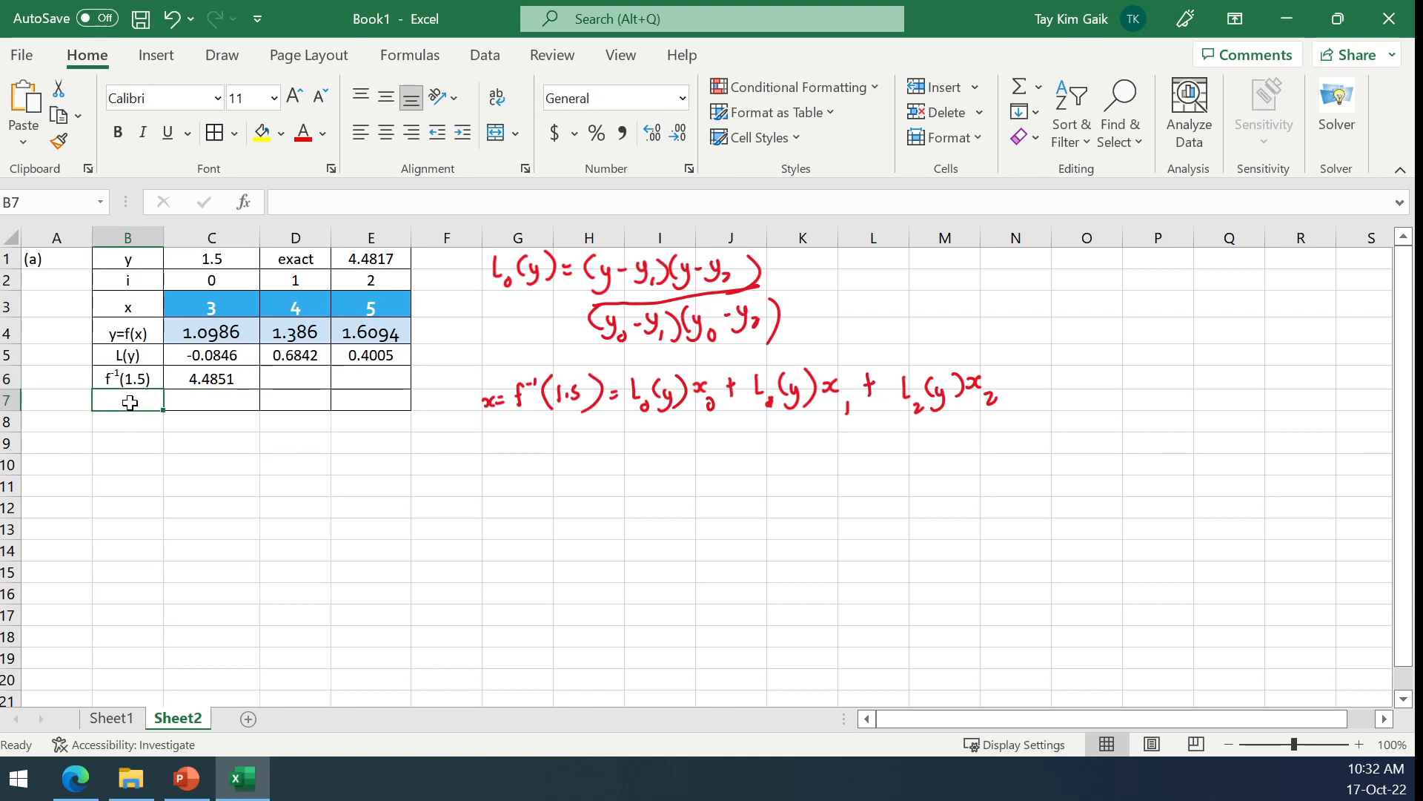
double_click(130, 403)
text(|errp)
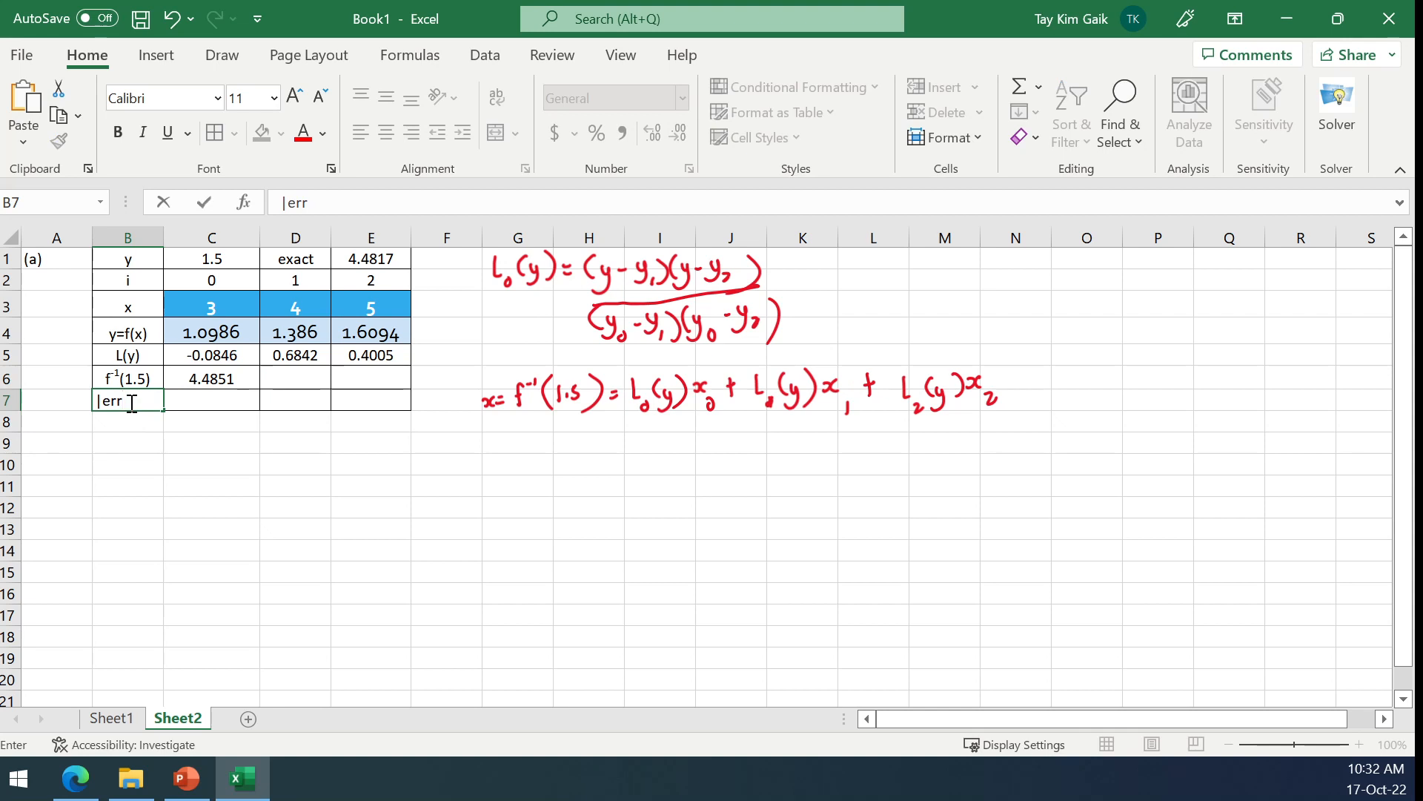
key(Tab)
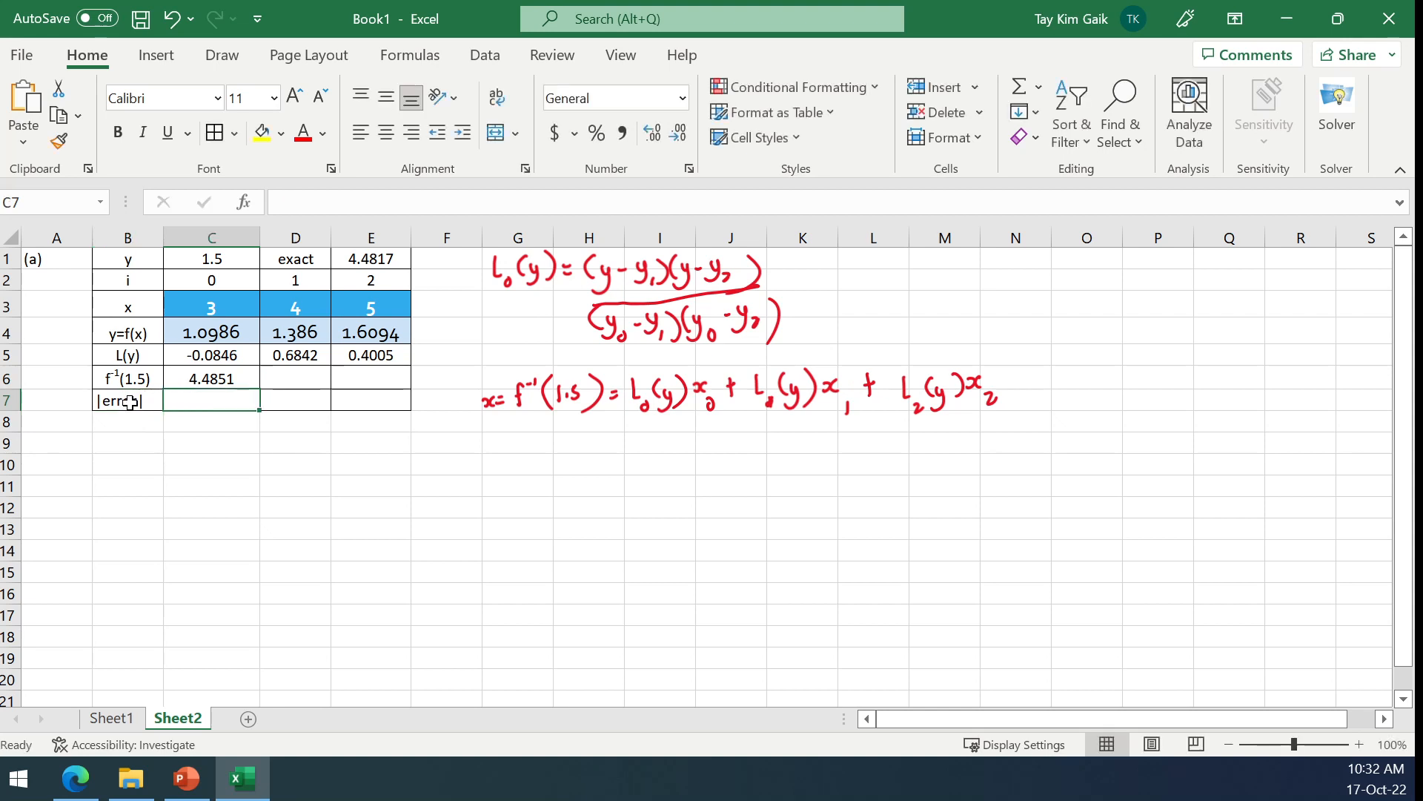
Step: Enter =ABS(C6-E1) in C7 to compute the absolute error against the exact value
text(=abs()
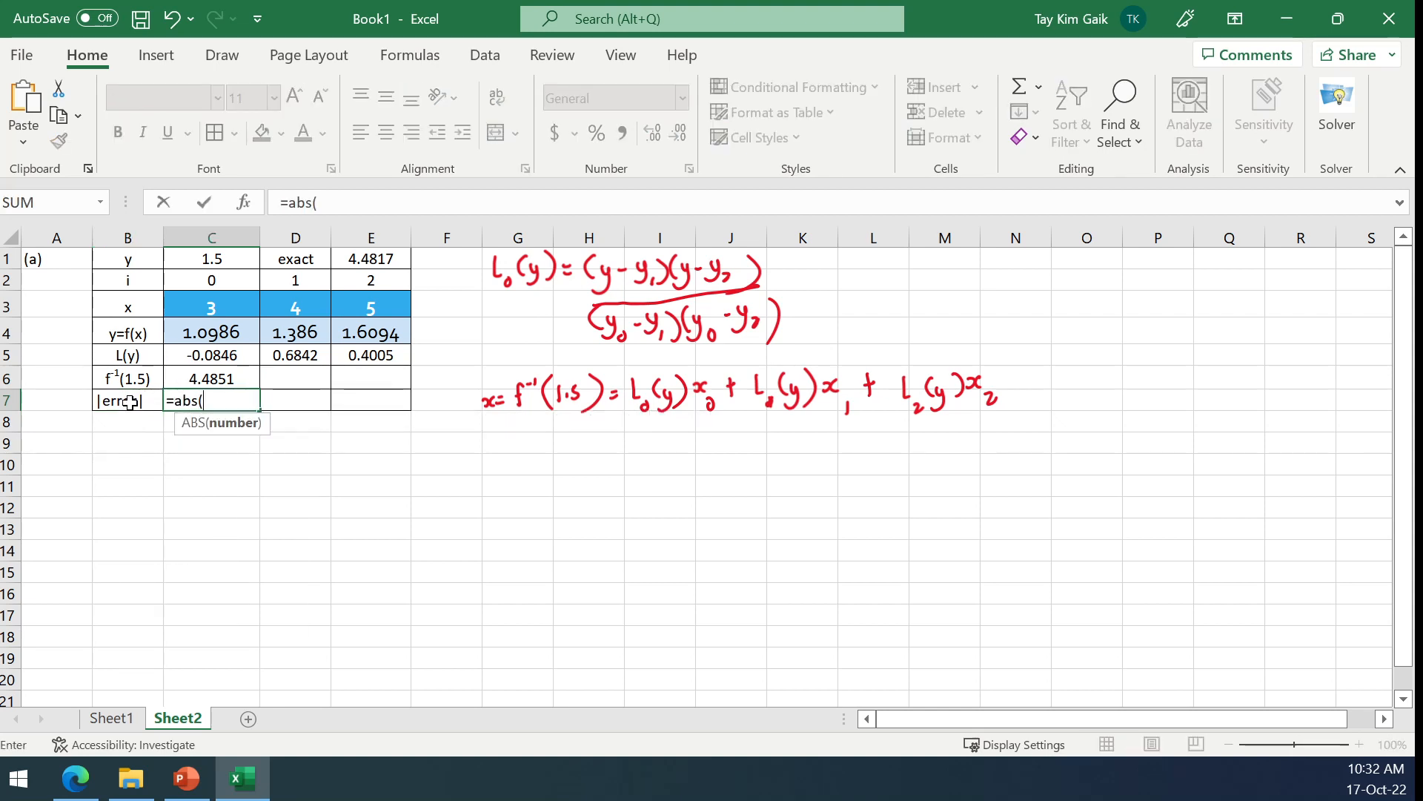
click(208, 374)
text(-)
click(380, 259)
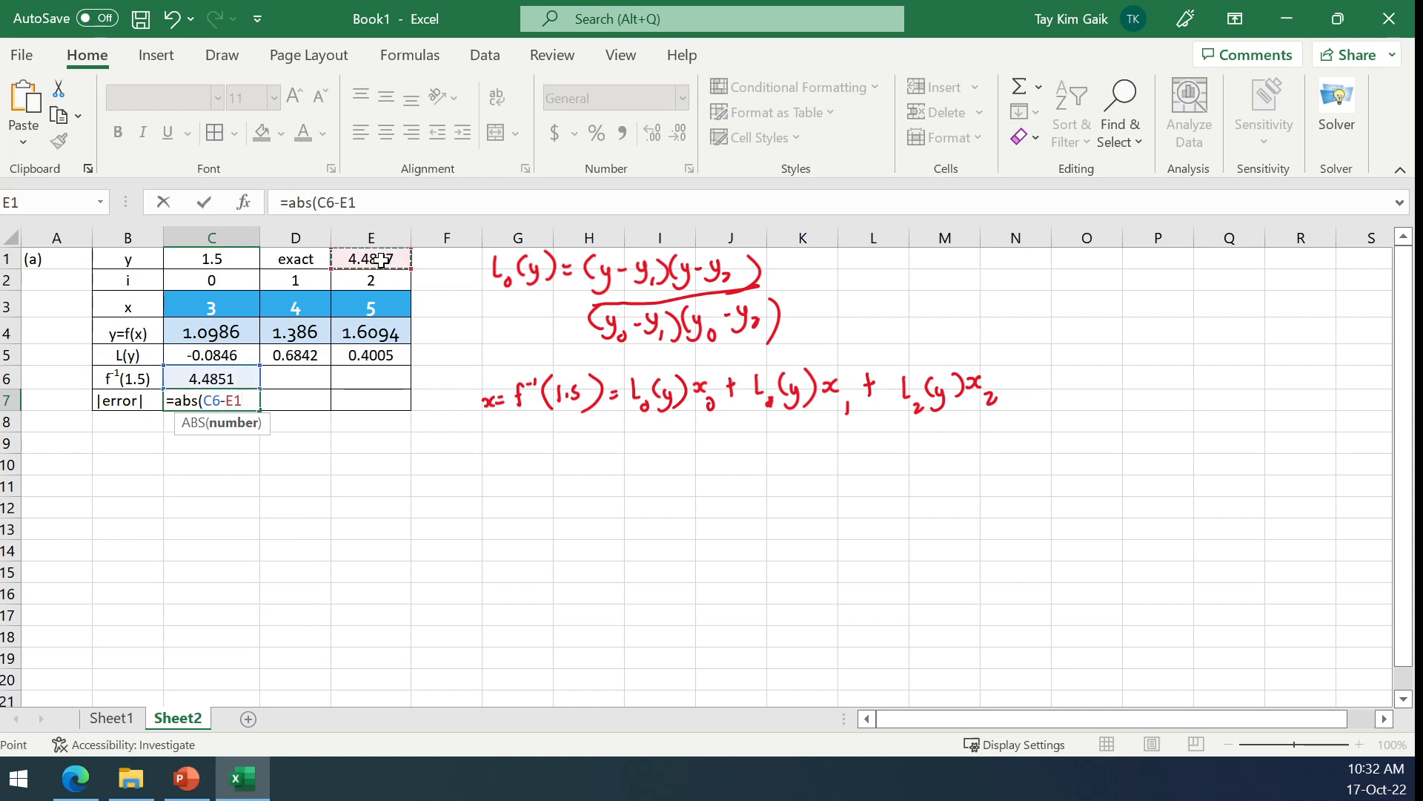
text())
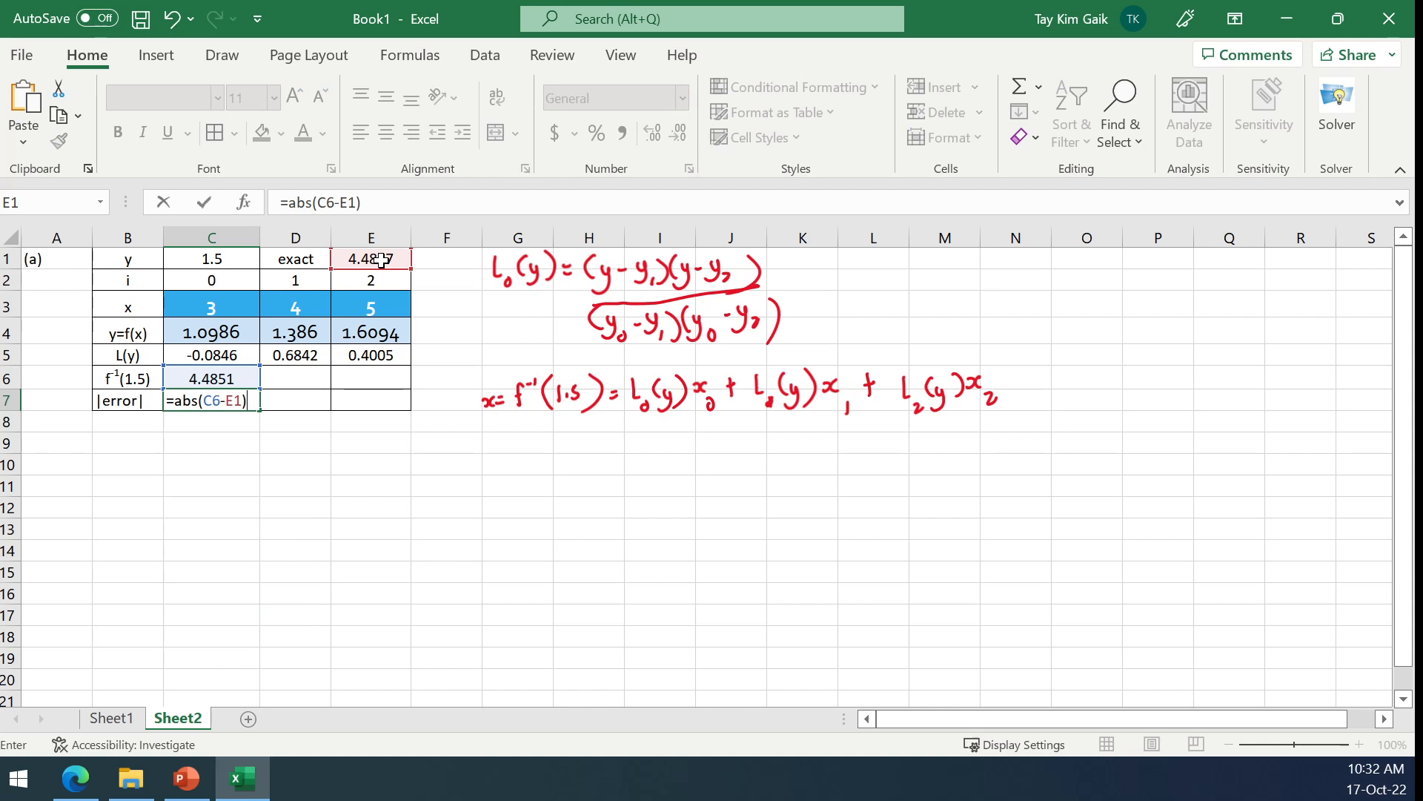
key(Return)
Step: Format the error in C7 to four decimal places and center it in the cell
click(254, 401)
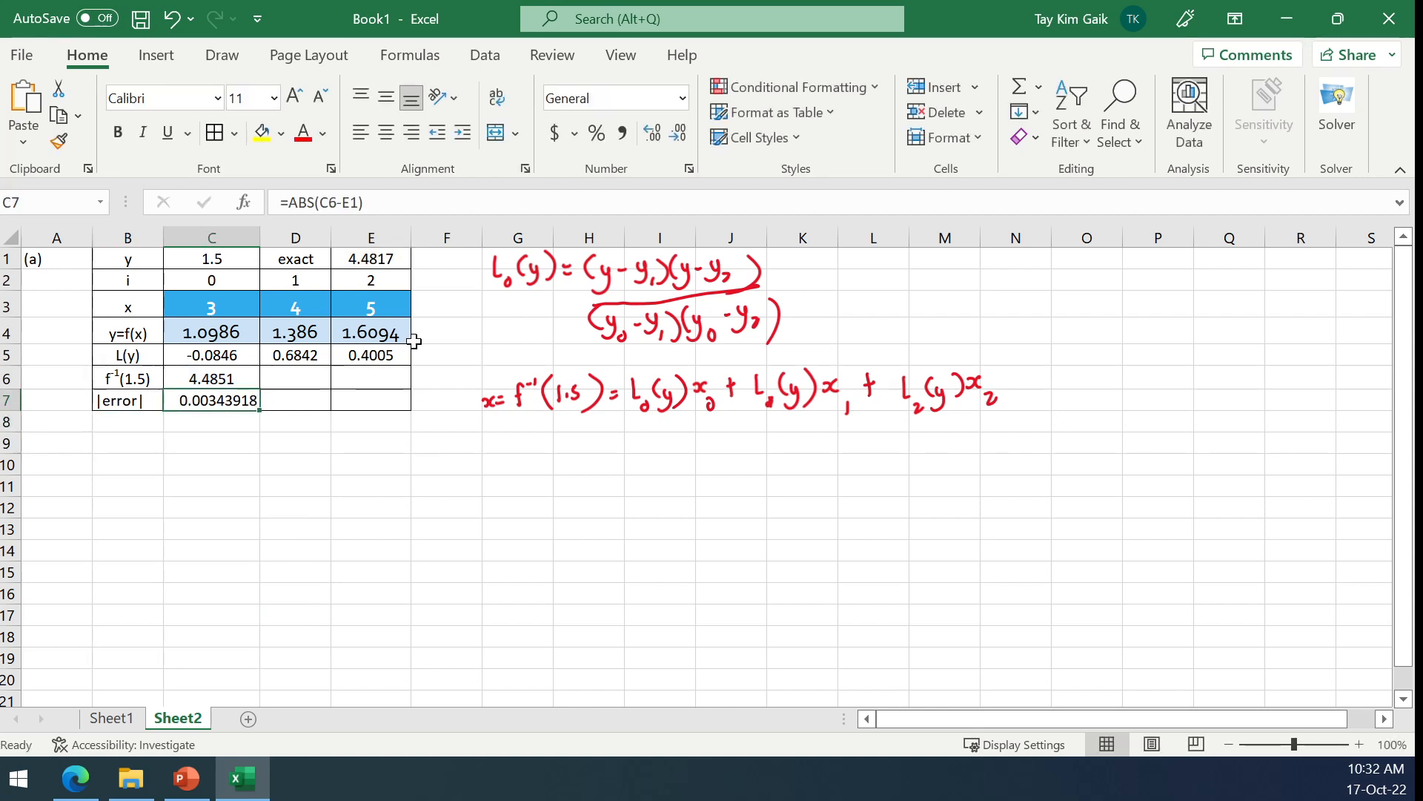
click(678, 133)
click(679, 134)
click(679, 134)
click(678, 133)
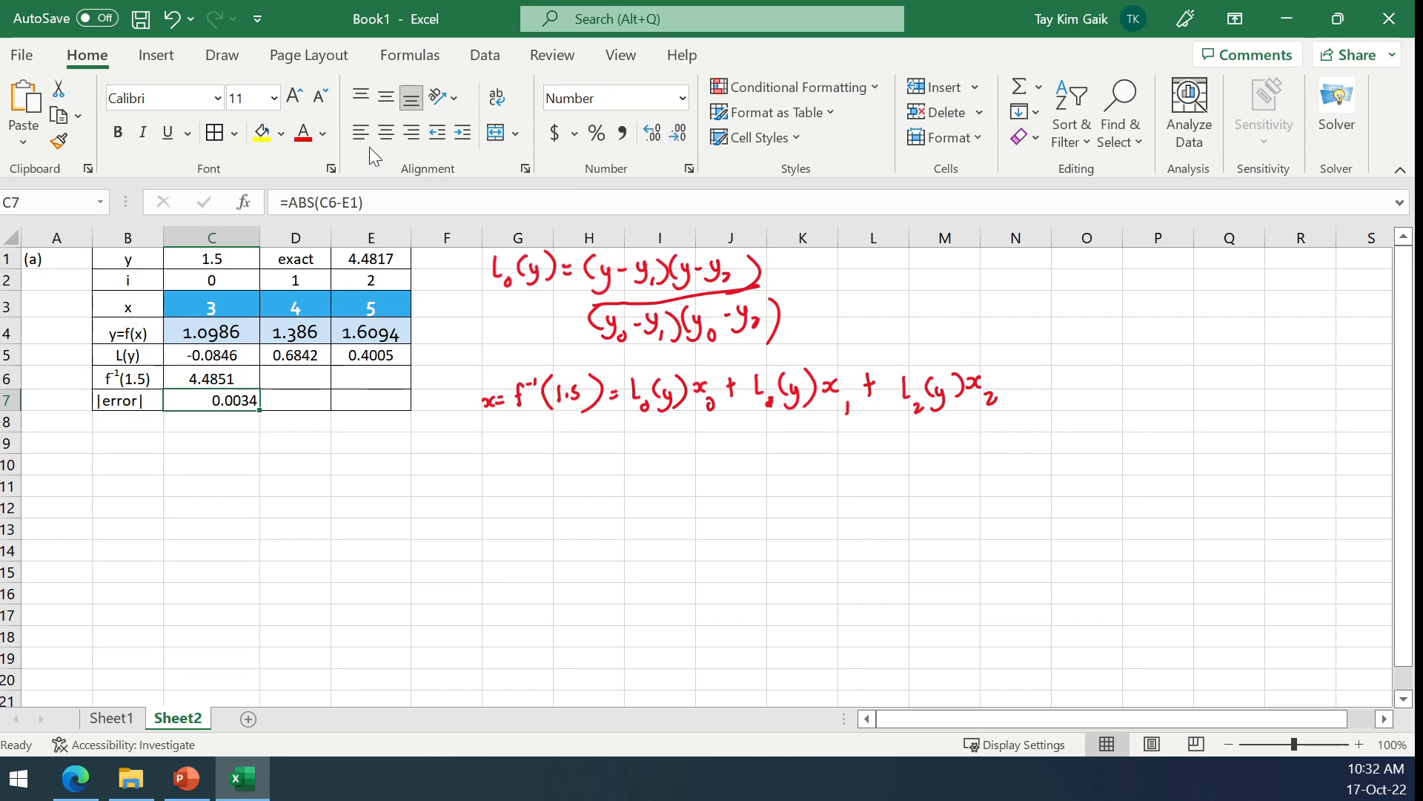
click(385, 133)
Step: Check the results against the Solution Example 3.2(b) slide in PowerPoint and return to the Excel worksheet
click(186, 778)
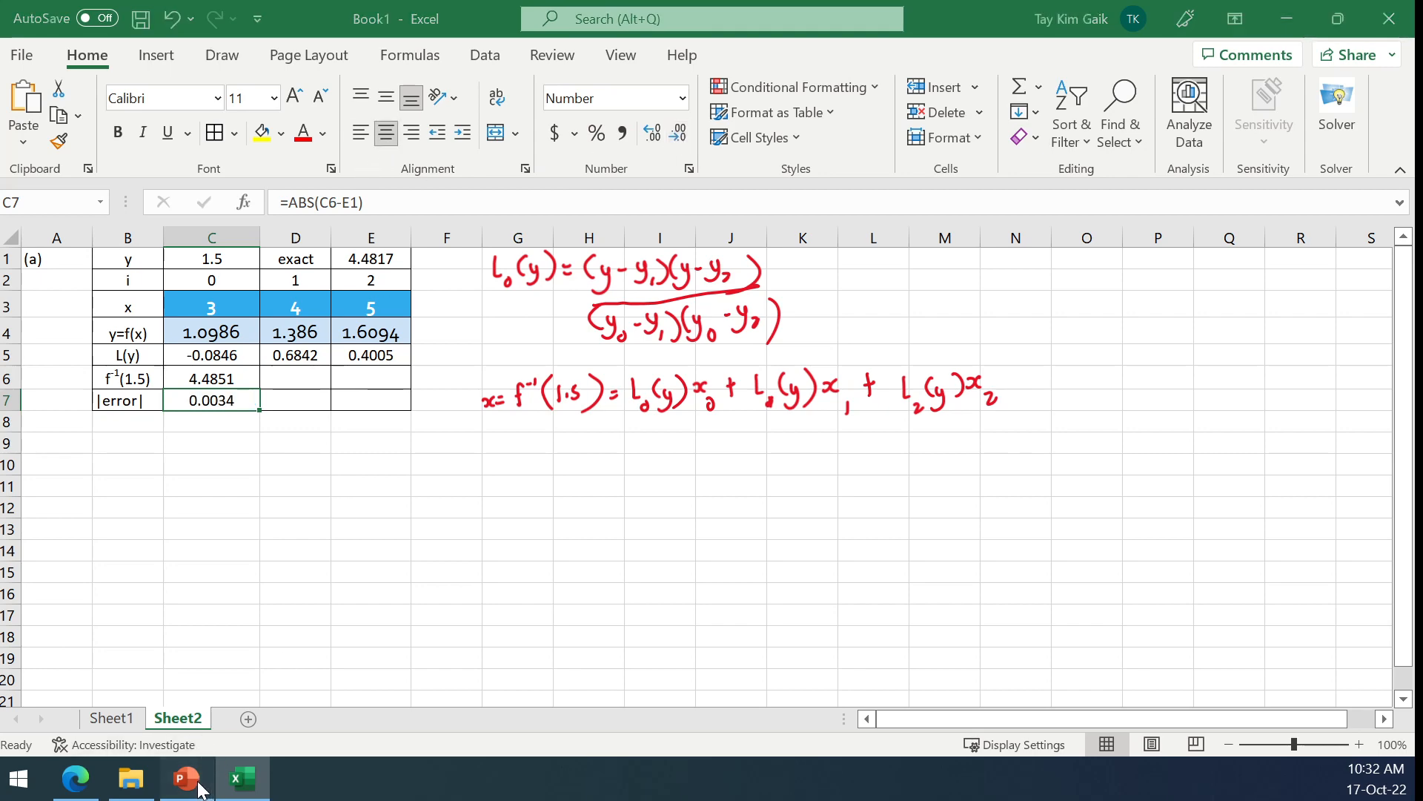
click(130, 686)
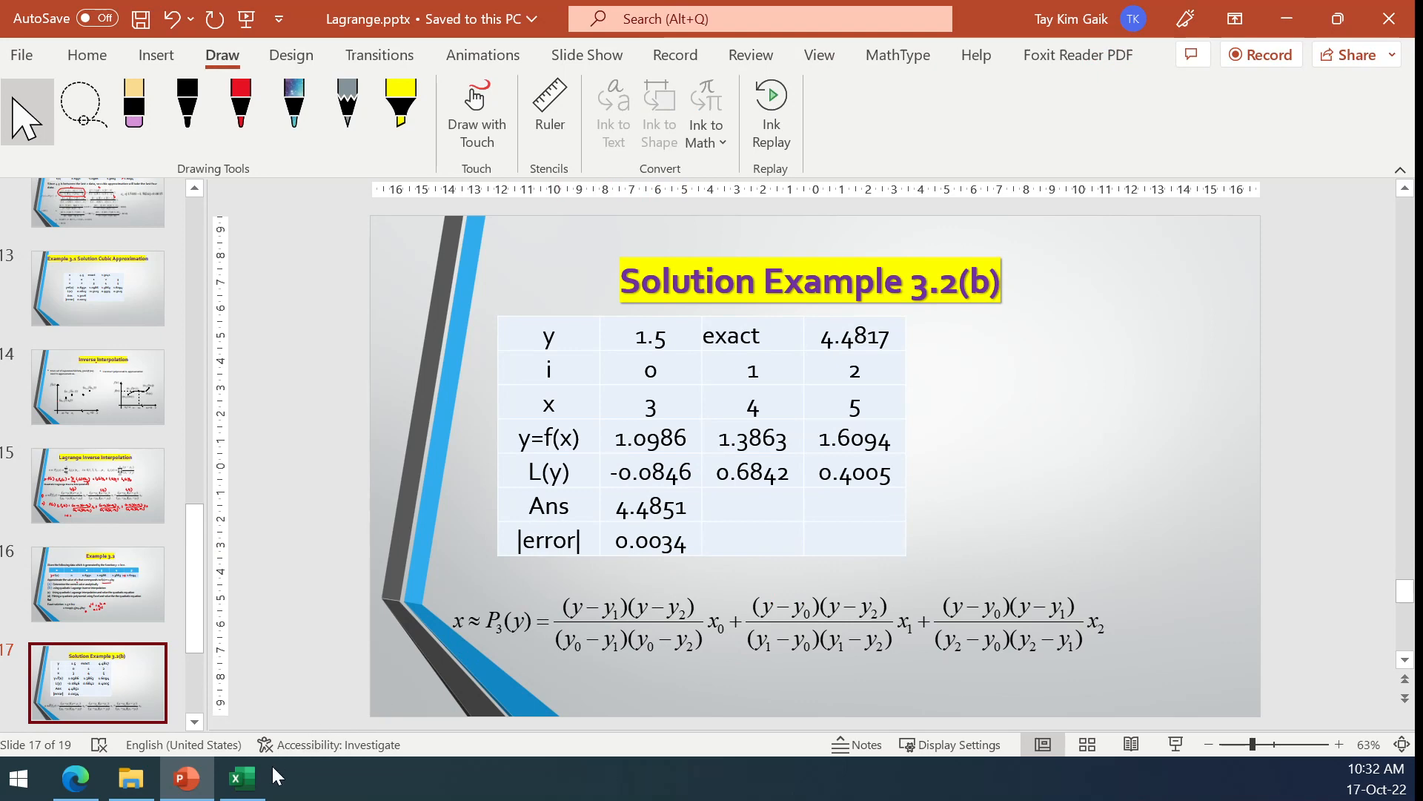
click(243, 777)
click(414, 466)
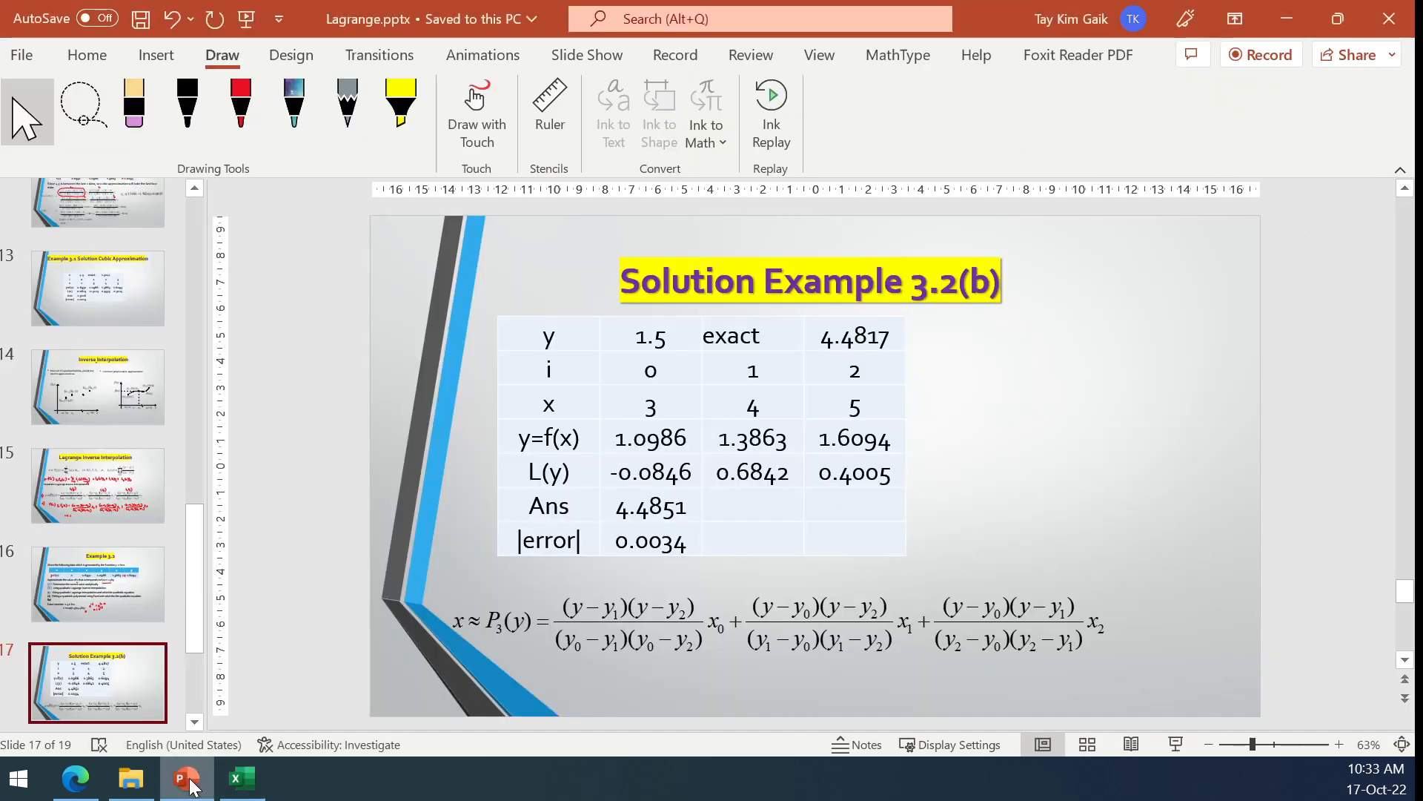
Step: Switch to PowerPoint and show slide 18, Solution Example 3.2(c), as a full-screen slide show
click(186, 778)
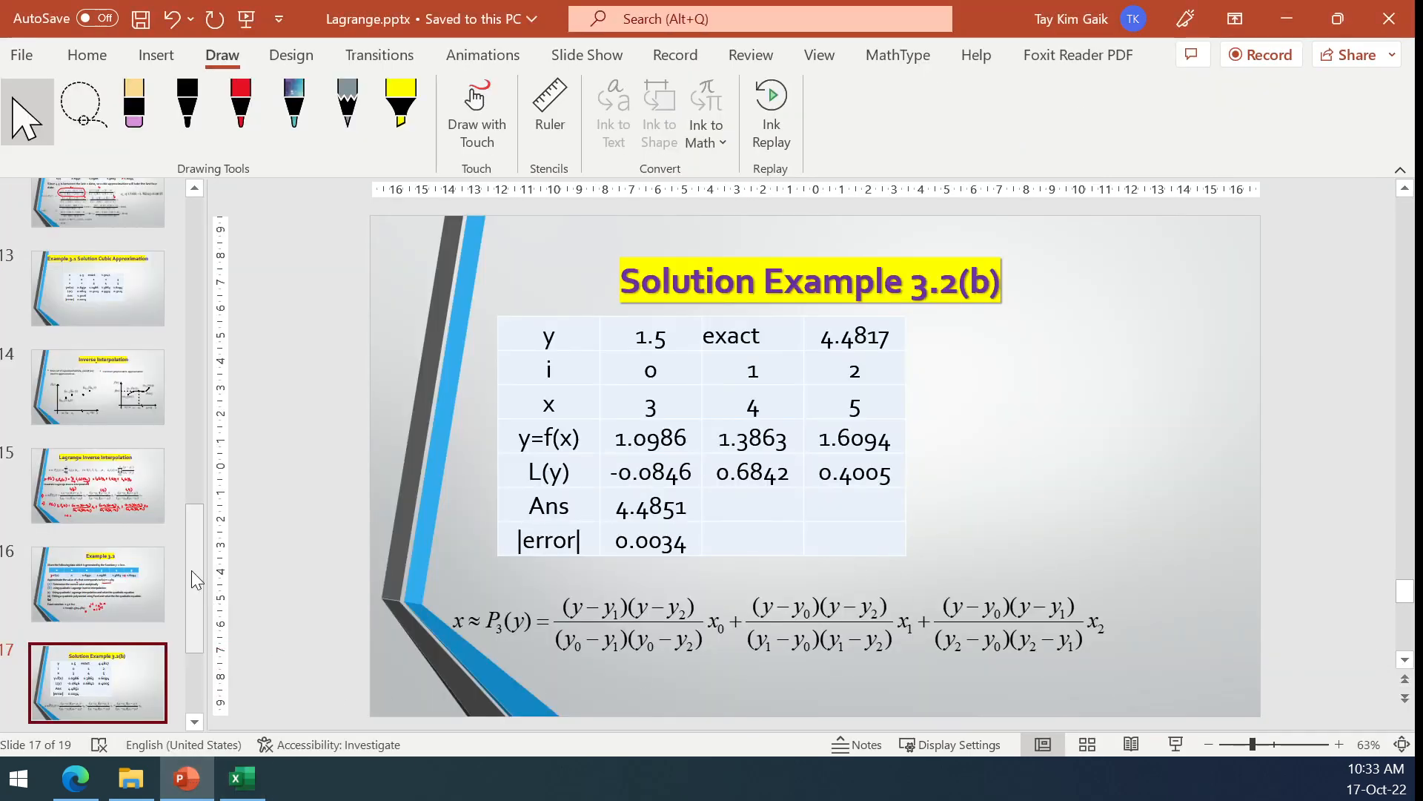
scroll(107, 618, down, 3)
click(104, 580)
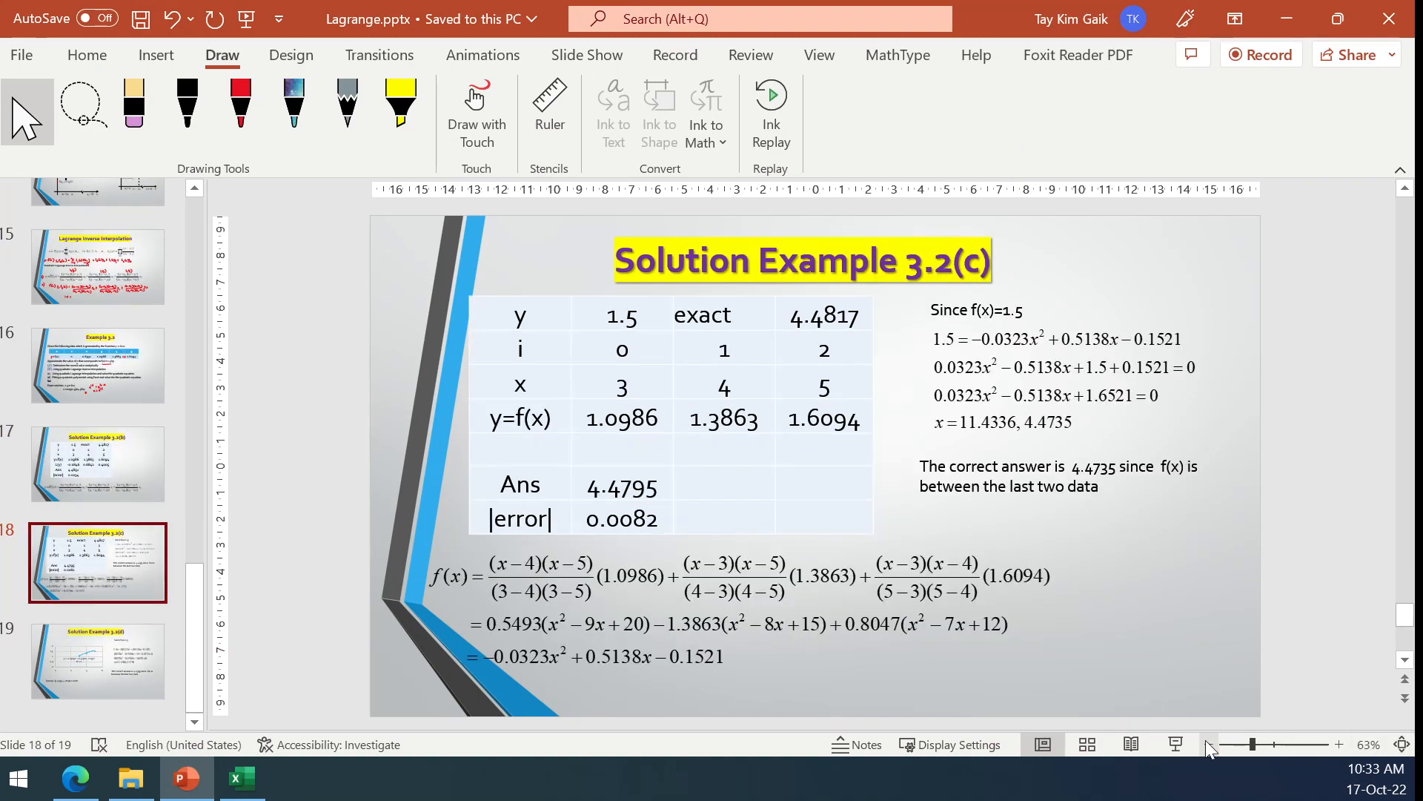
click(1176, 744)
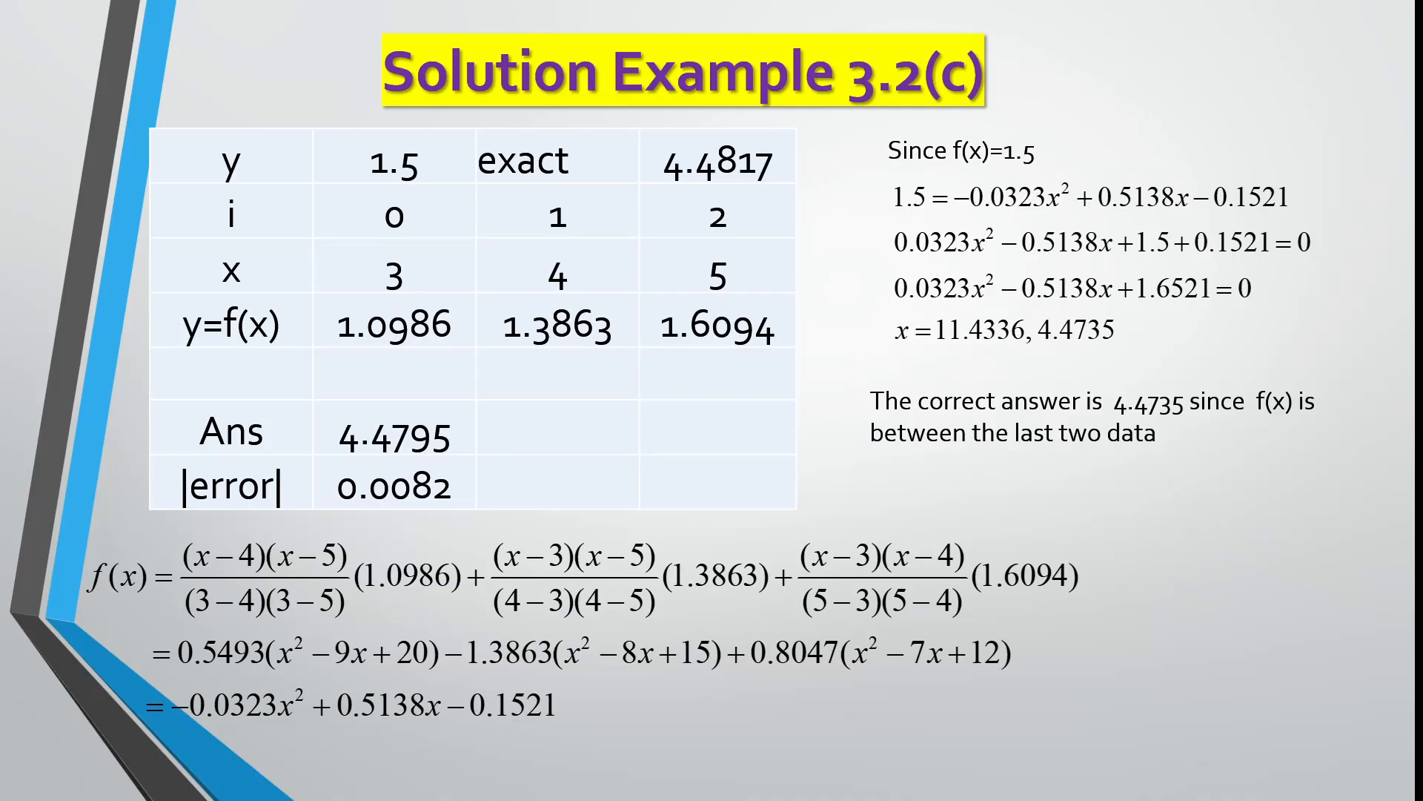